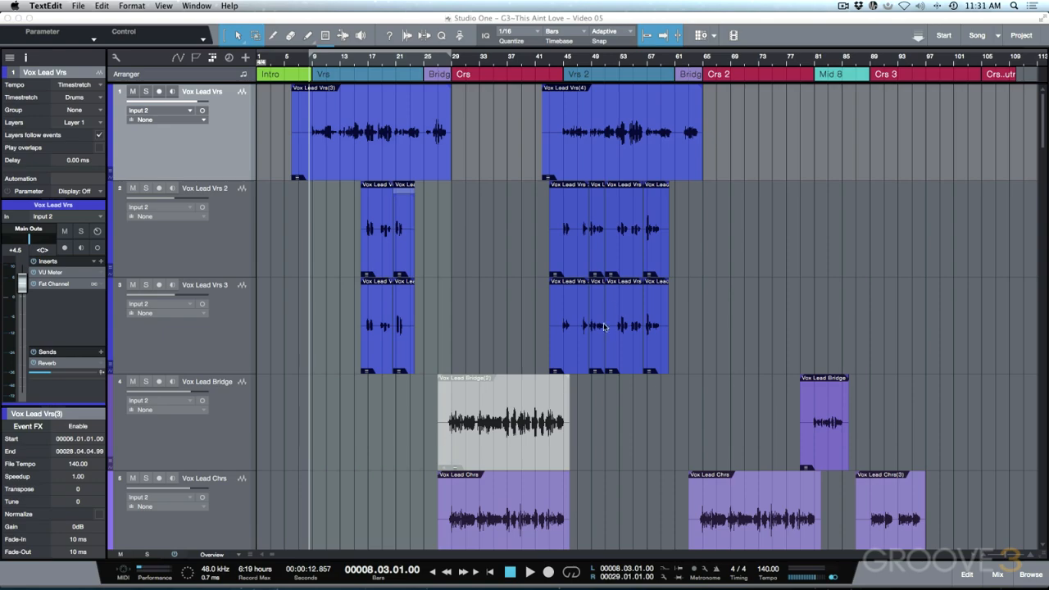
- Select and mute all the audio events on the Vox Lead Vrs 2 and Vox Lead Vrs 3 tracks
left_click(707, 305)
left_click_drag(708, 305, 342, 254)
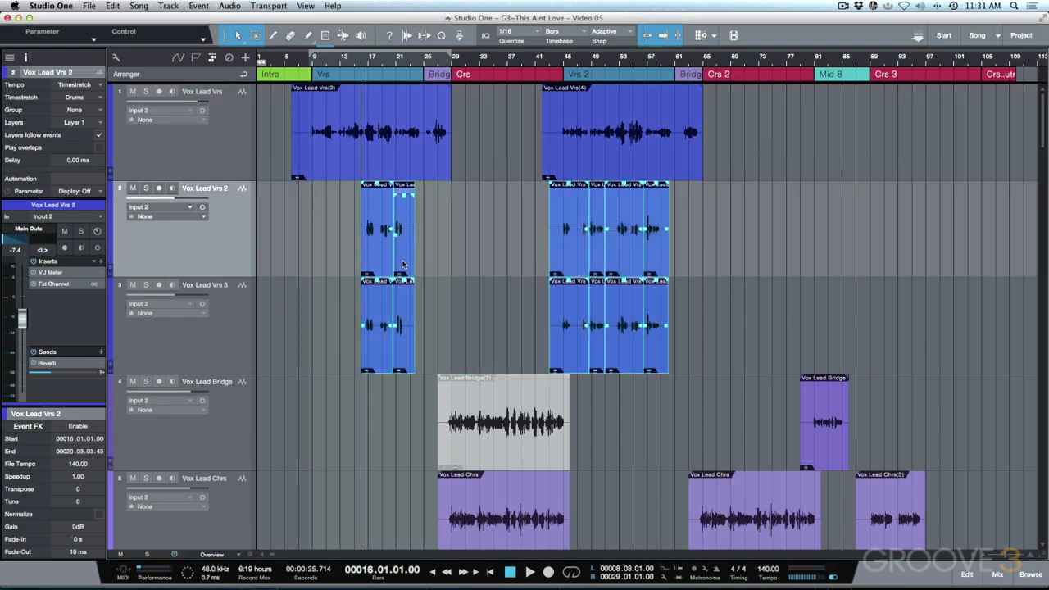
key("shift+m")
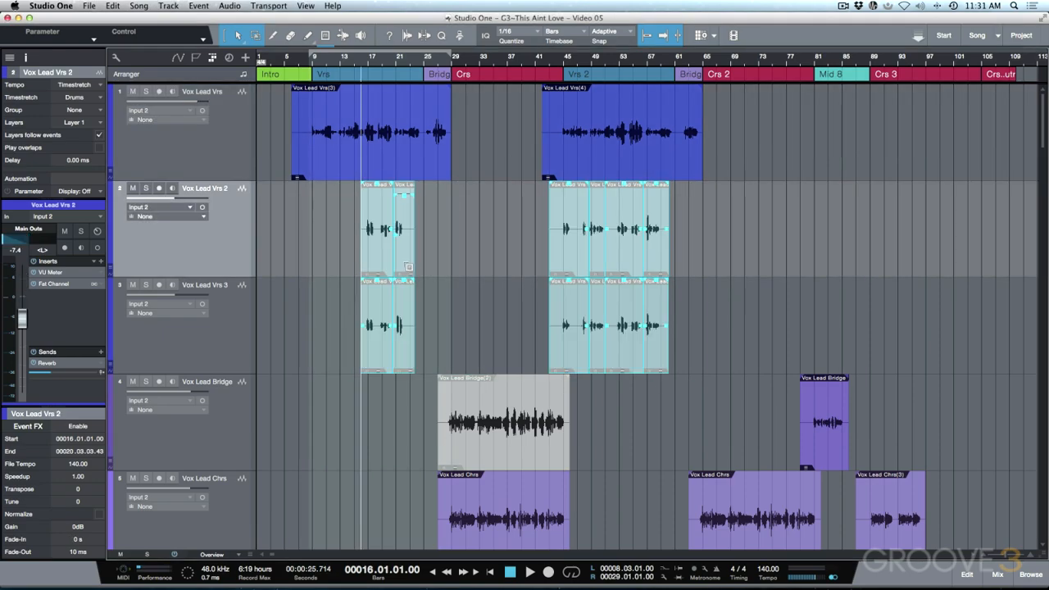
- Expand the take layers of the Vox Lead Vrs track and fit its first verse event across the arrangement with the inspector hidden
left_click(203, 146)
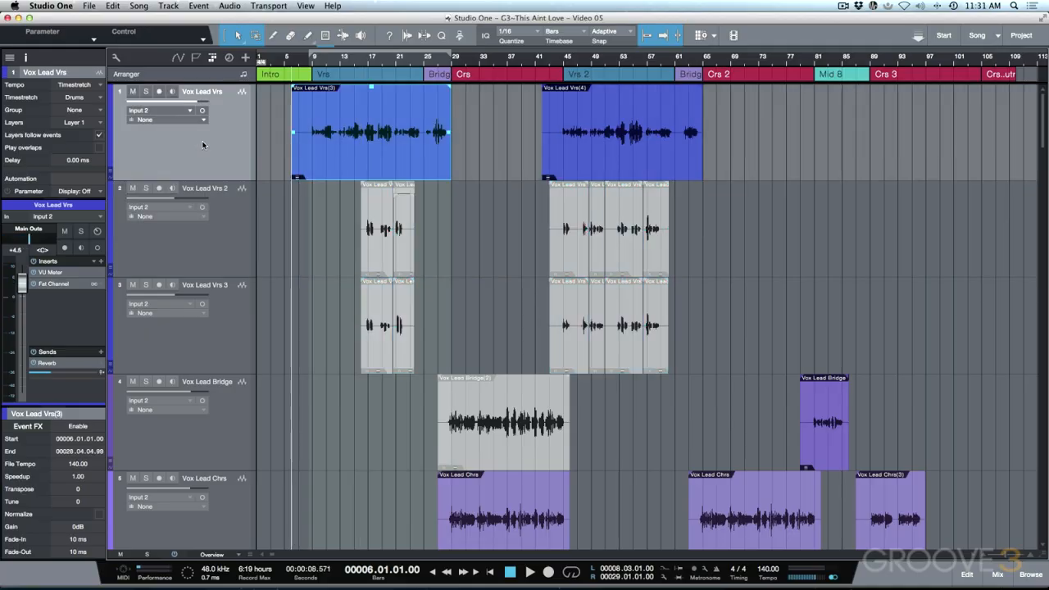
key("super+alt+l")
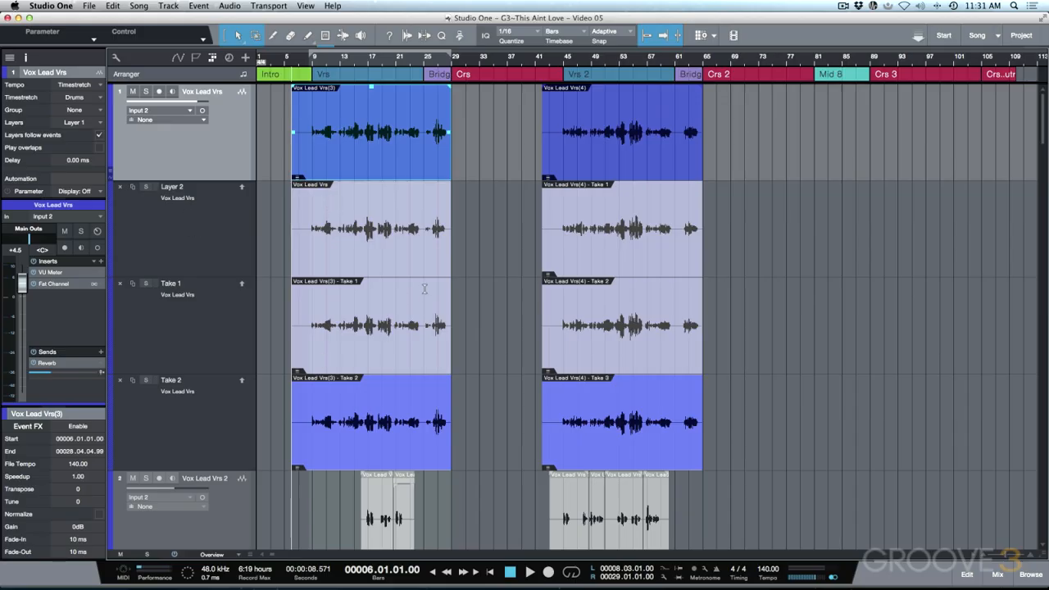
key("z")
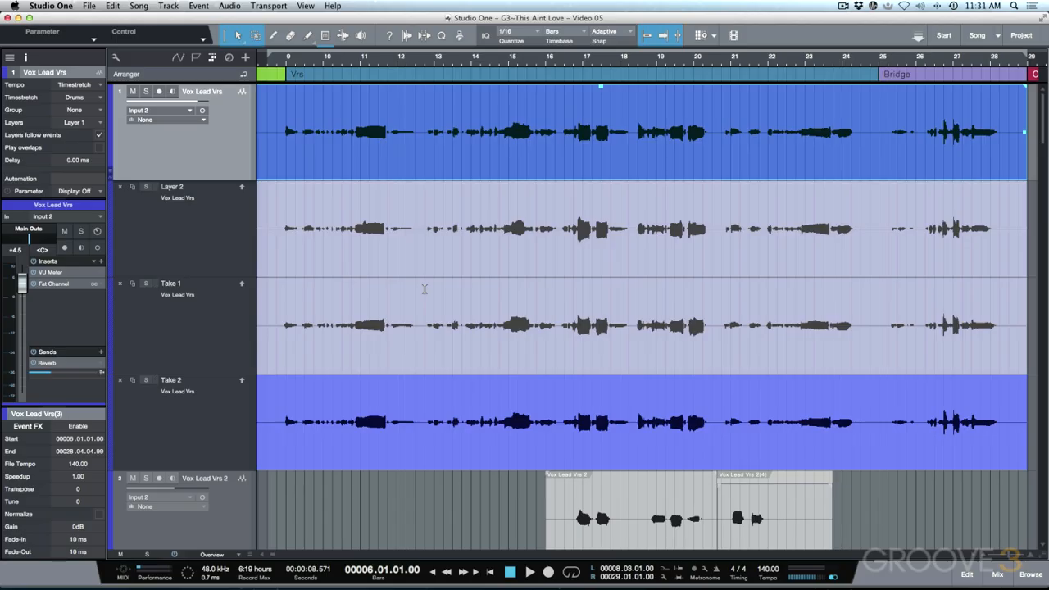
key("F4")
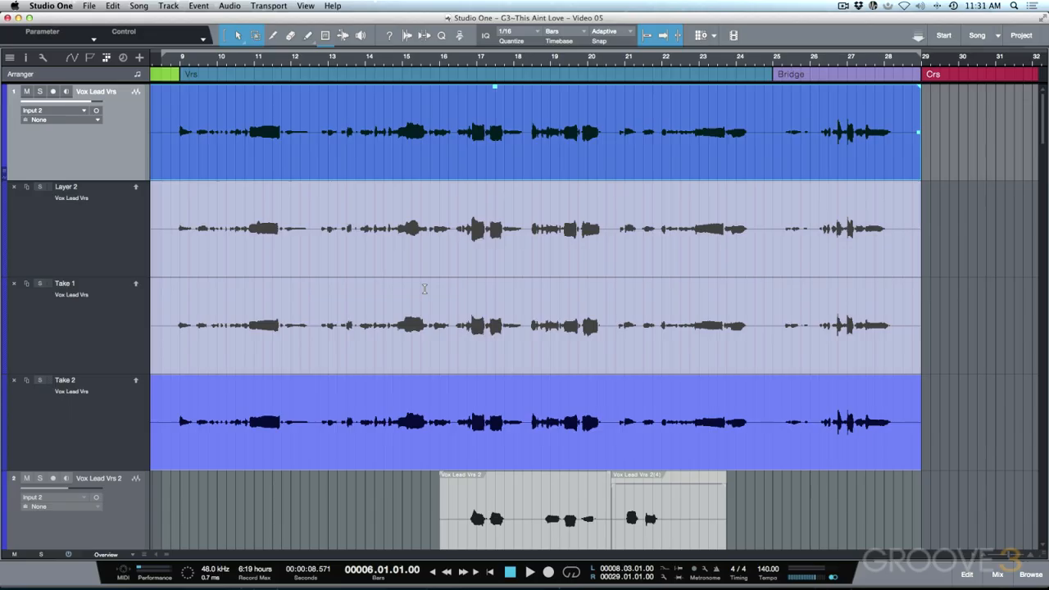
key("z")
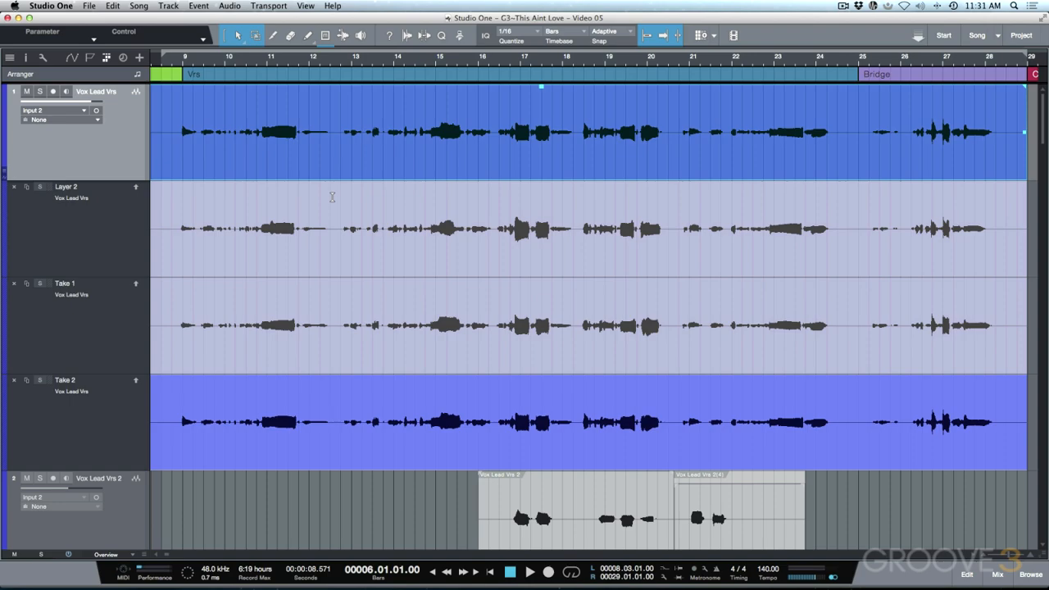
- Turn off snapping in the arrangement and bring back the track inspector
key("n")
scroll(318, 214, "up", 6)
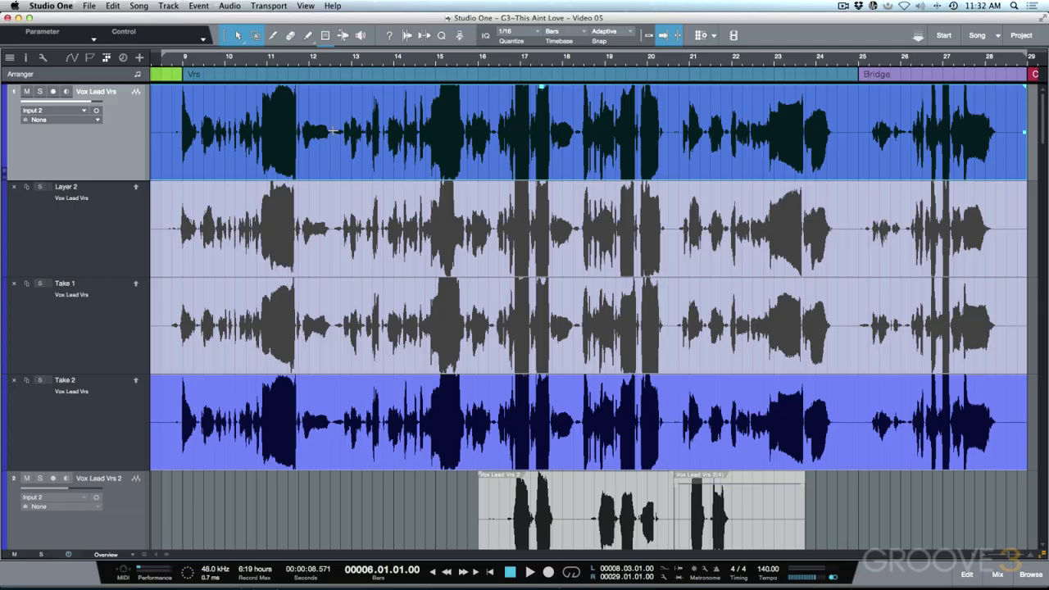
scroll(332, 131, "down", 5)
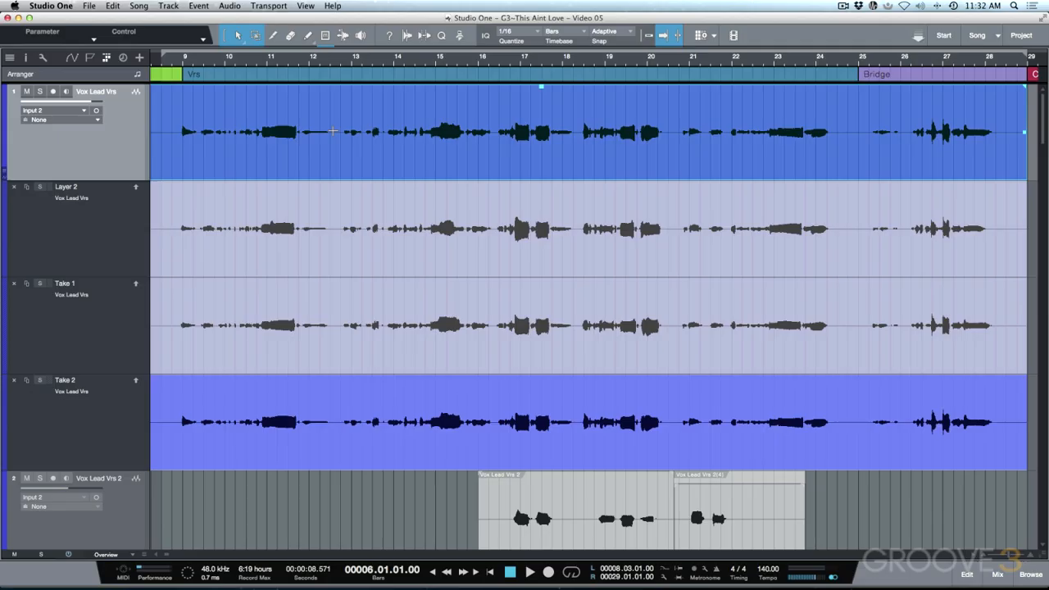
key("F4")
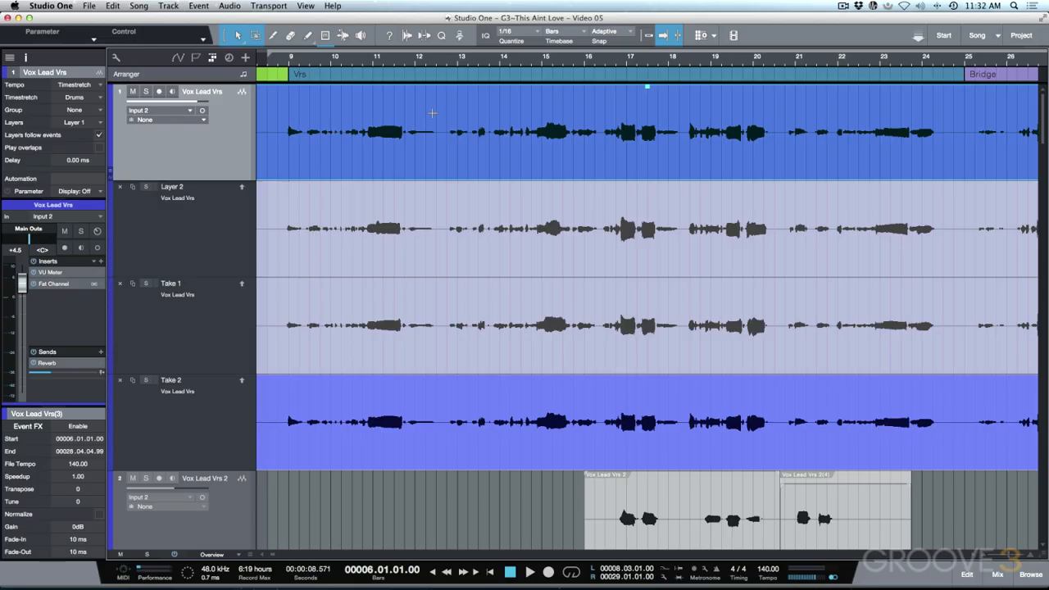
- Examine the enlarged waveforms of the Vox Lead Vrs takes around the gap between phrases near bar 12.3
scroll(439, 156, "up", 5)
scroll(438, 158, "up", 5)
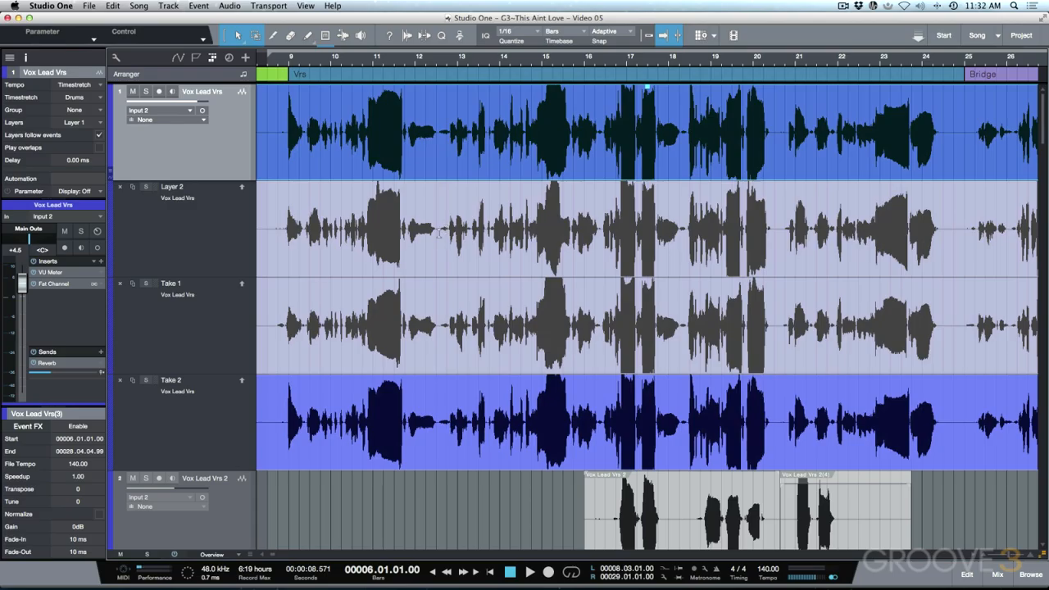
left_click(439, 234)
key("e")
key("e")
key("e")
key("e")
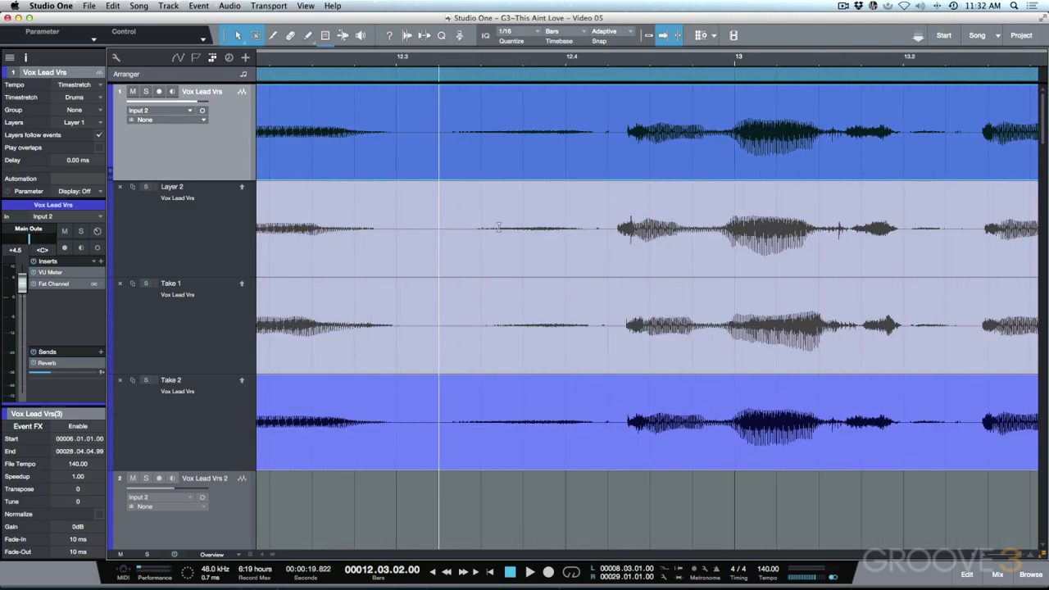
scroll(522, 205, "up", 3)
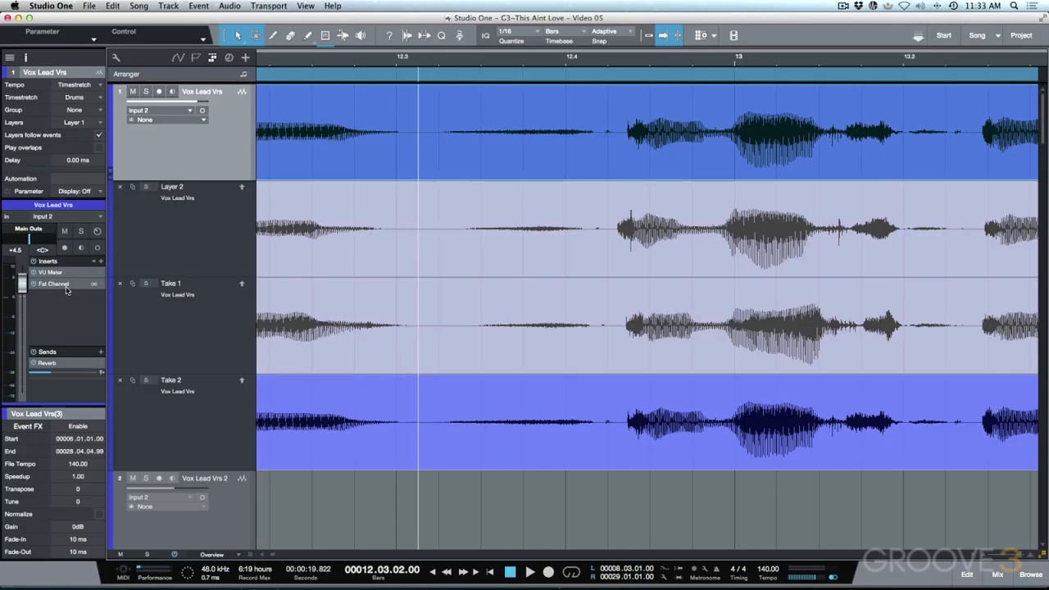
key("shift+l")
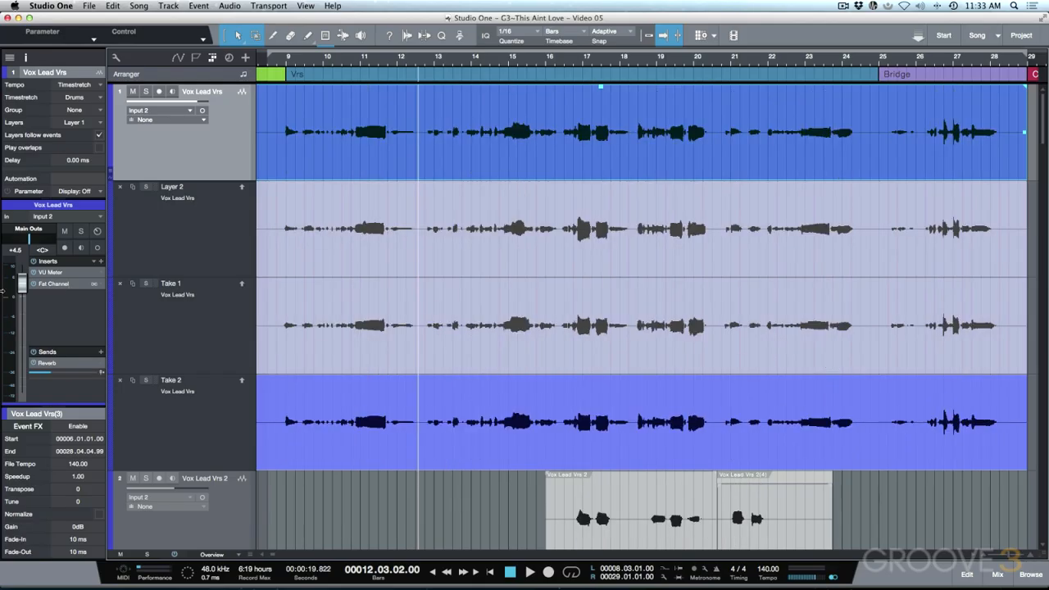
- Set the Fat Channel compressor threshold on Vox Lead Vrs to -27.25 dB while playing the verse, and close the plug-in
double_click(54, 284)
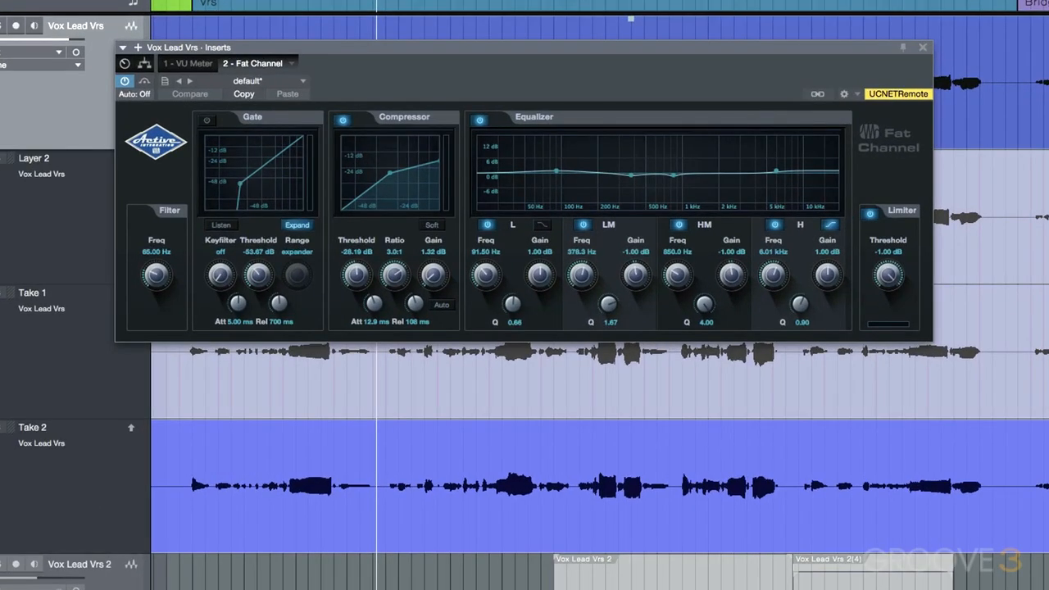
key("space")
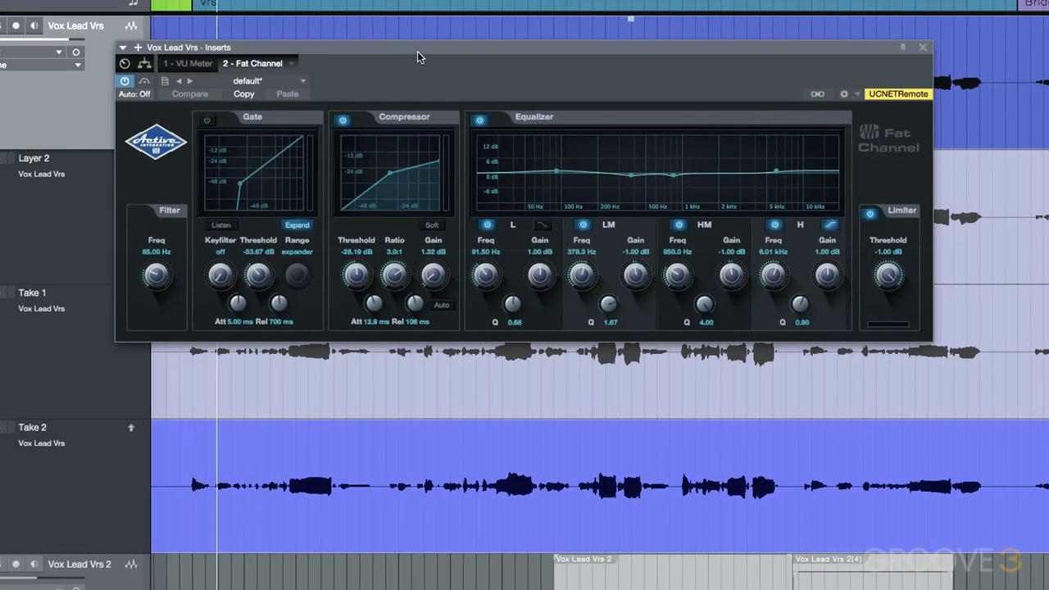
left_click_drag(417, 56, 457, 201)
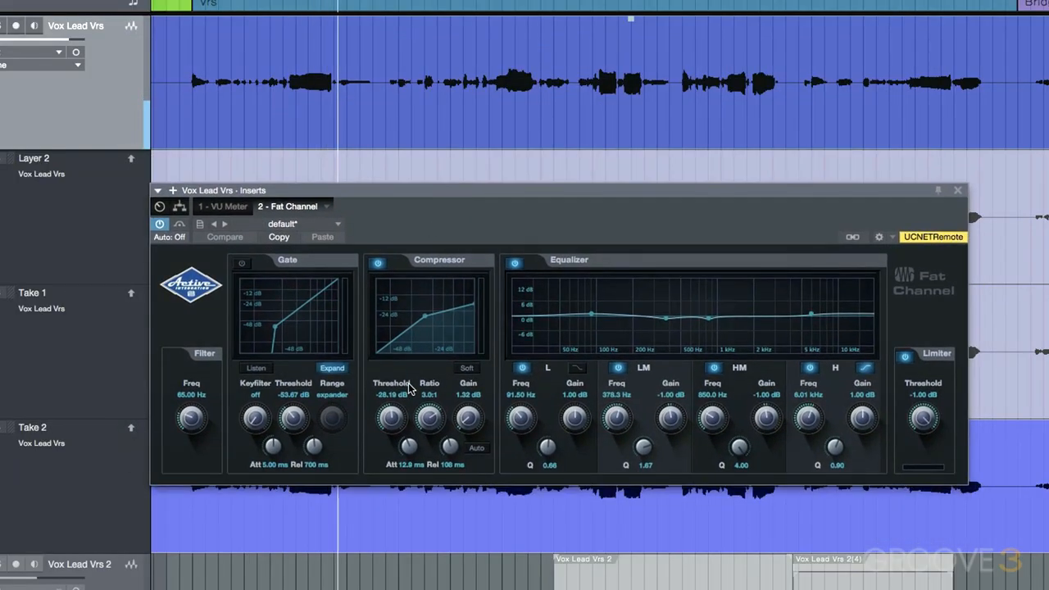
left_click_drag(391, 422, 390, 371)
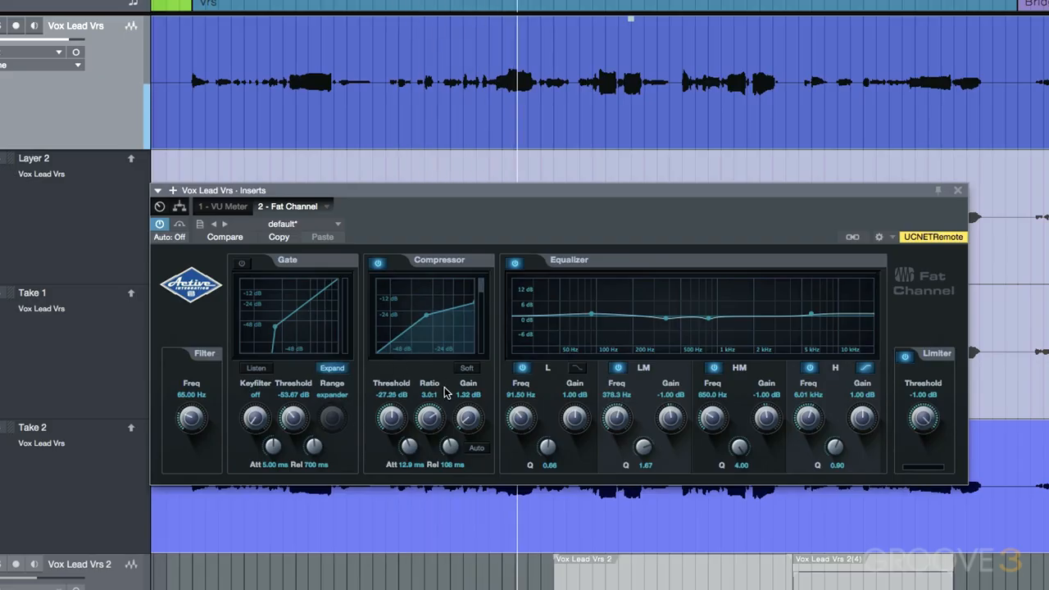
key("space")
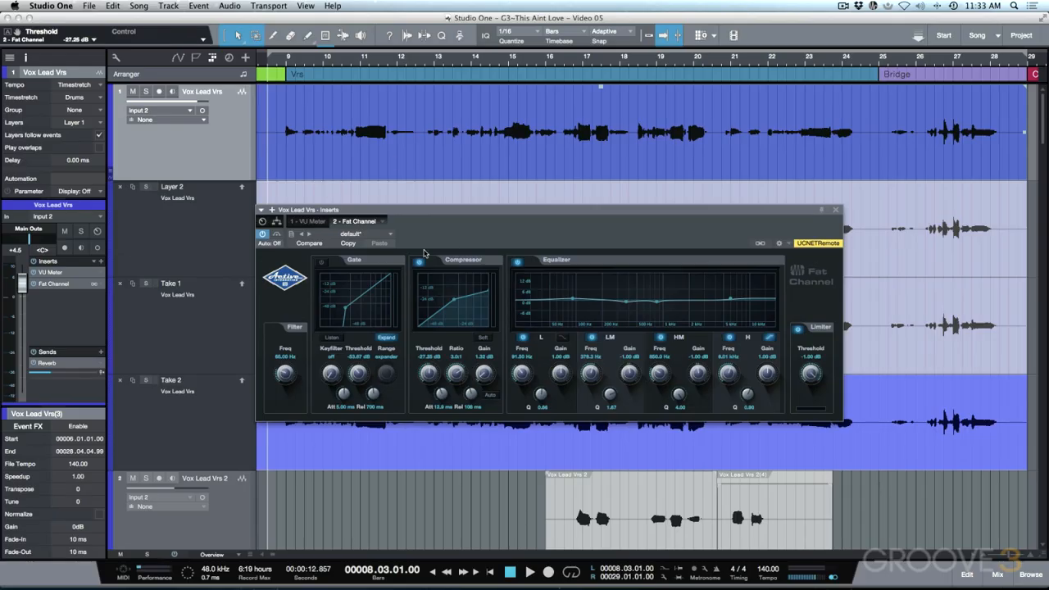
left_click(837, 211)
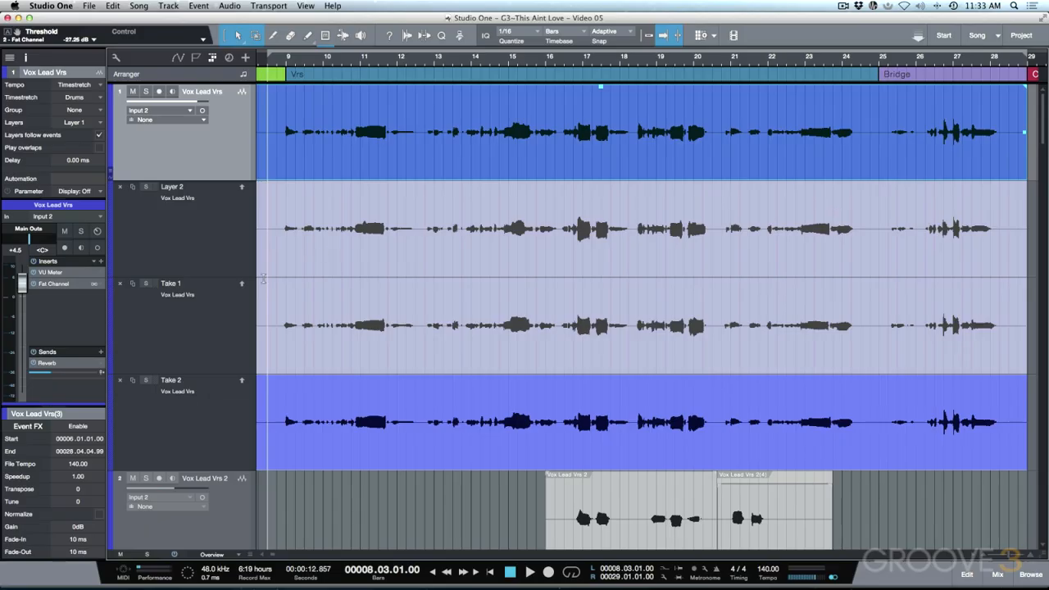
- Solo the Vox Lead Vrs track and listen to the start of the verse
left_click(146, 91)
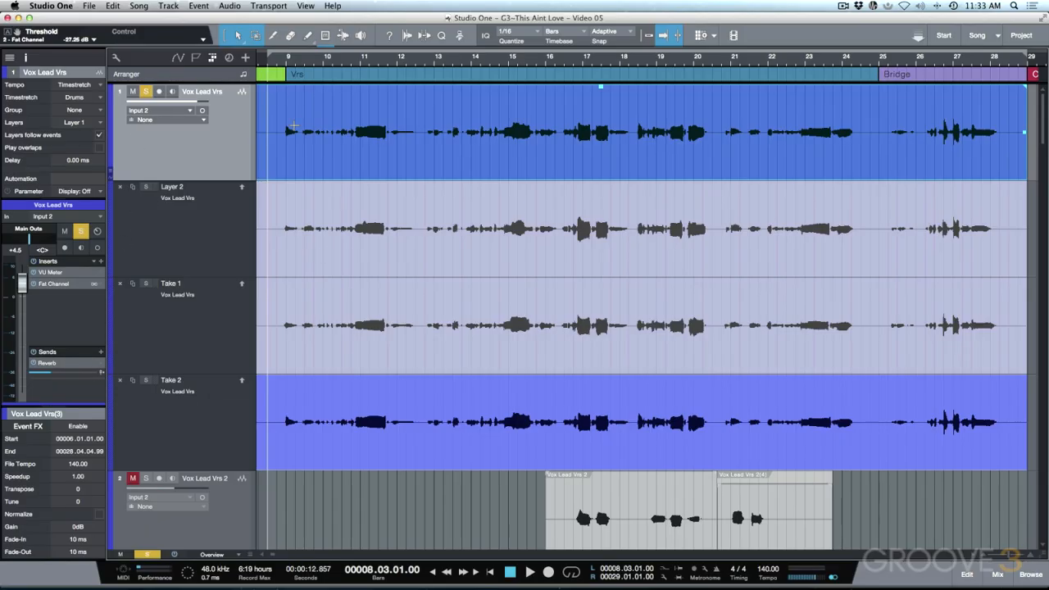
key("space")
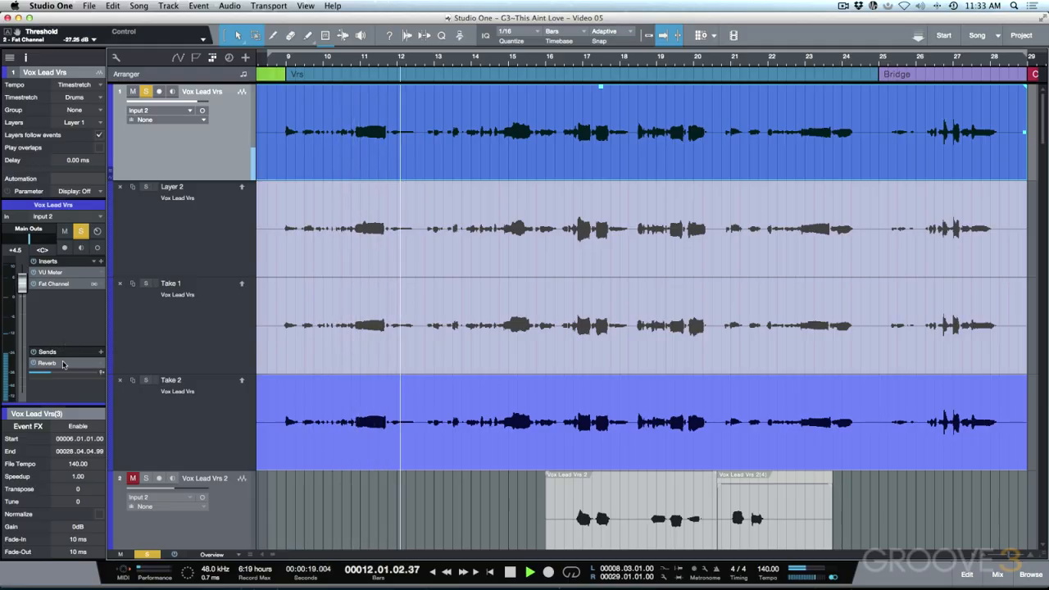
key("space")
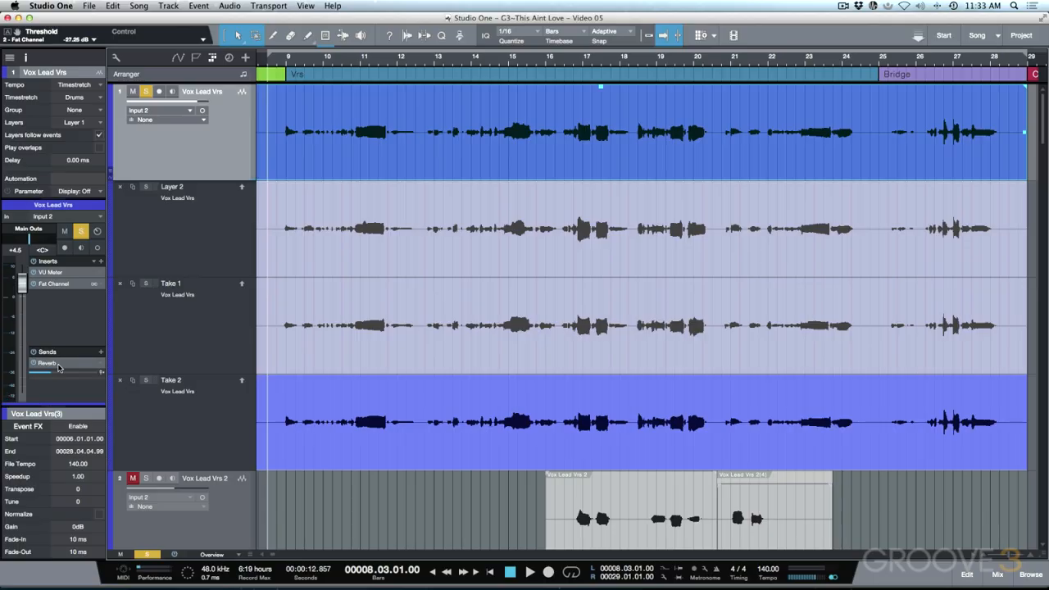
- Show the destination channel of the Reverb send on Vox Lead Vrs and make that Reverb channel solo-safe
right_click(58, 366)
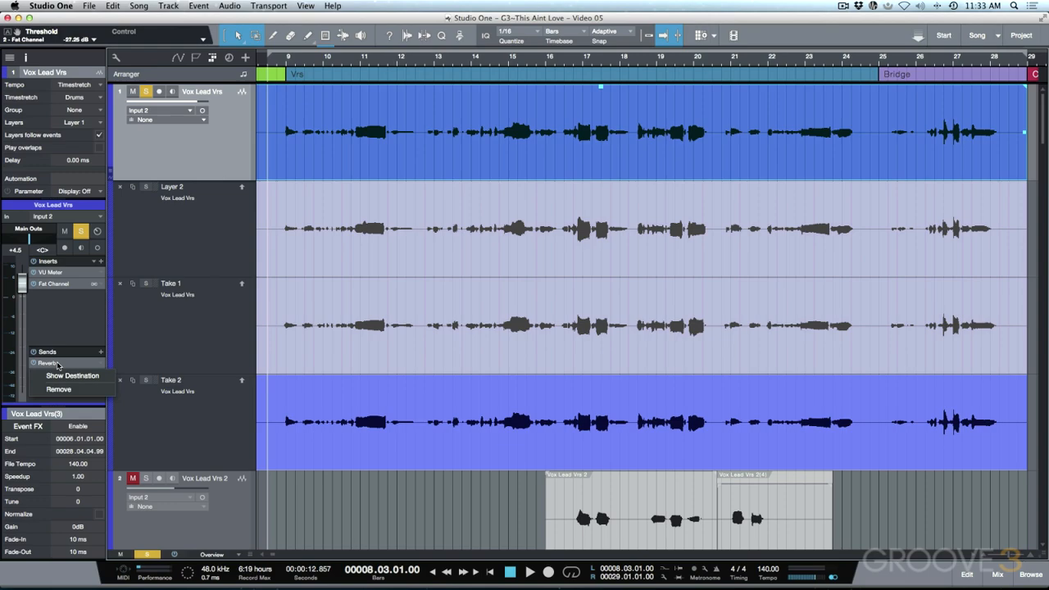
left_click(61, 377)
scroll(533, 444, "right", 3)
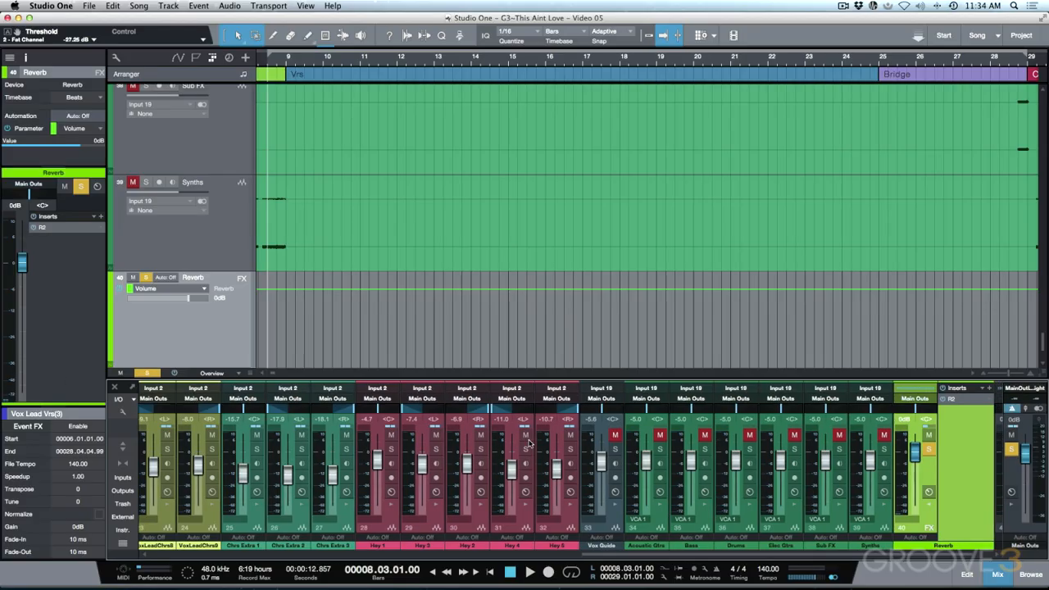
scroll(825, 373, "right", 5)
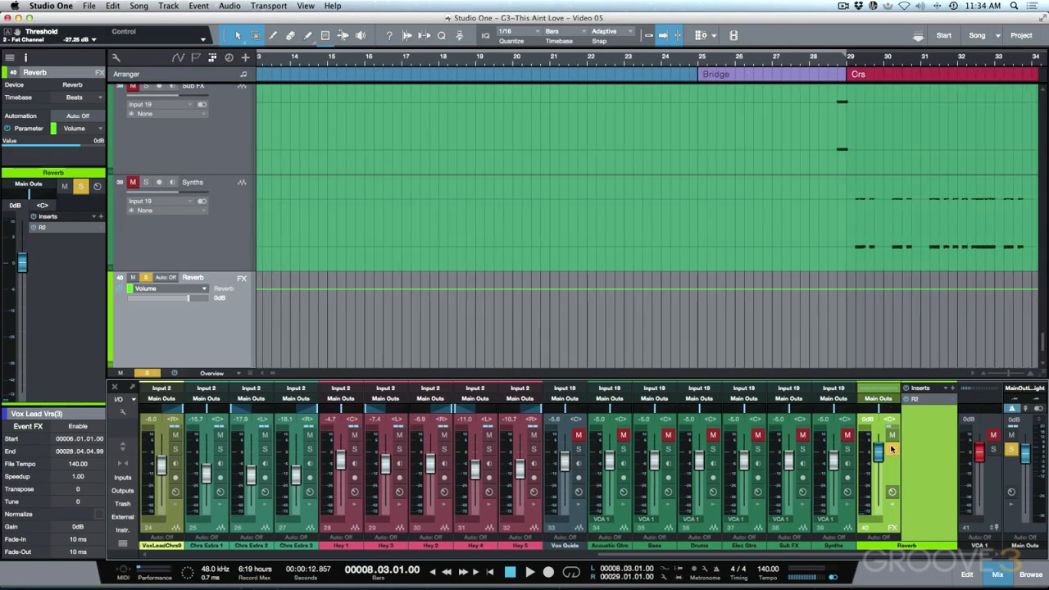
left_click(892, 450)
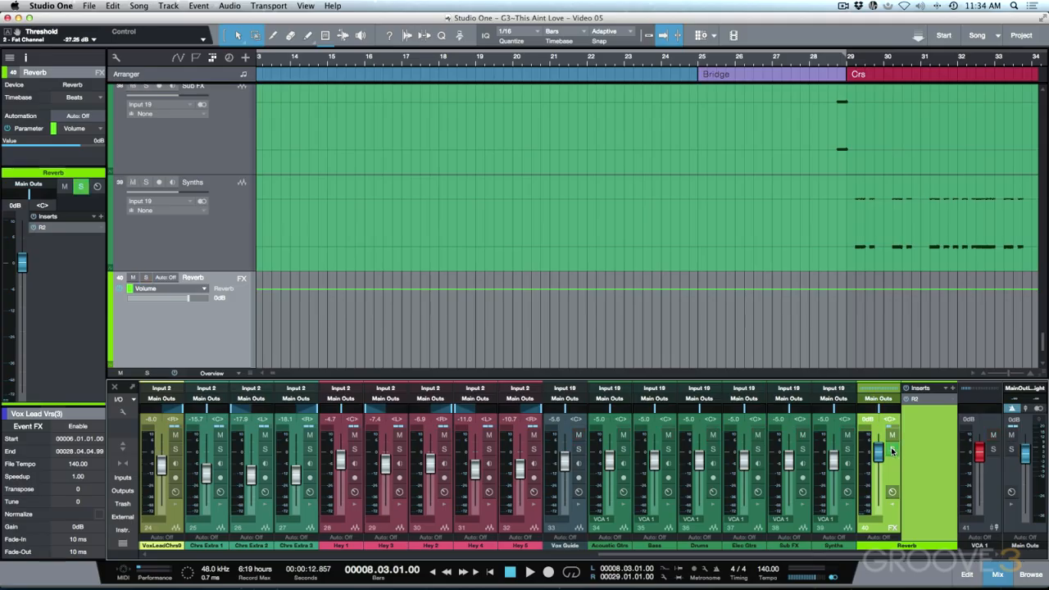
- Play the full mix from the start of the verse and solo the Vox Lead Vrs track during playback
key("space")
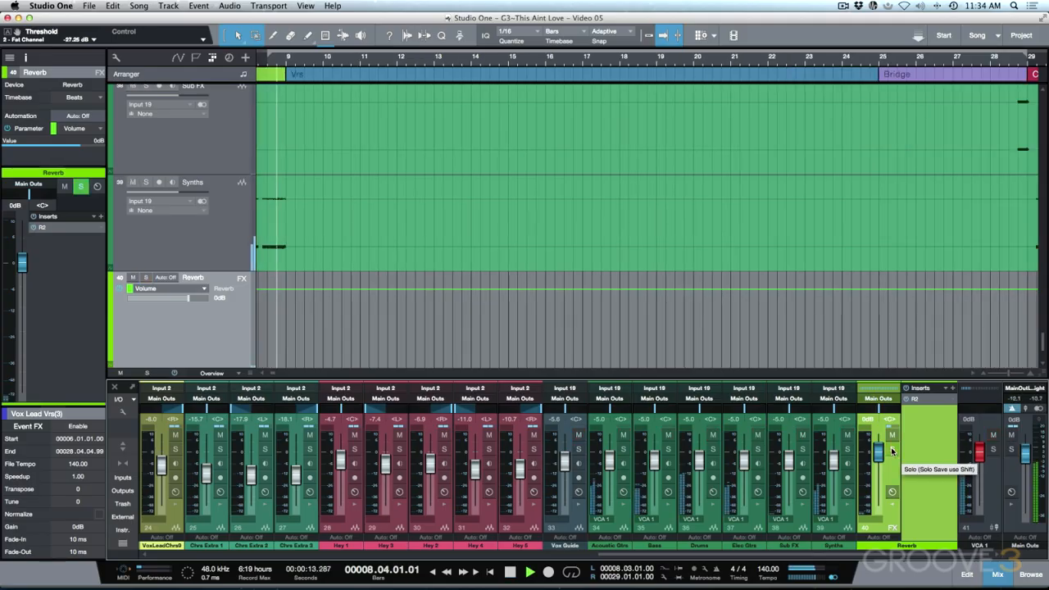
scroll(614, 256, "up", 20)
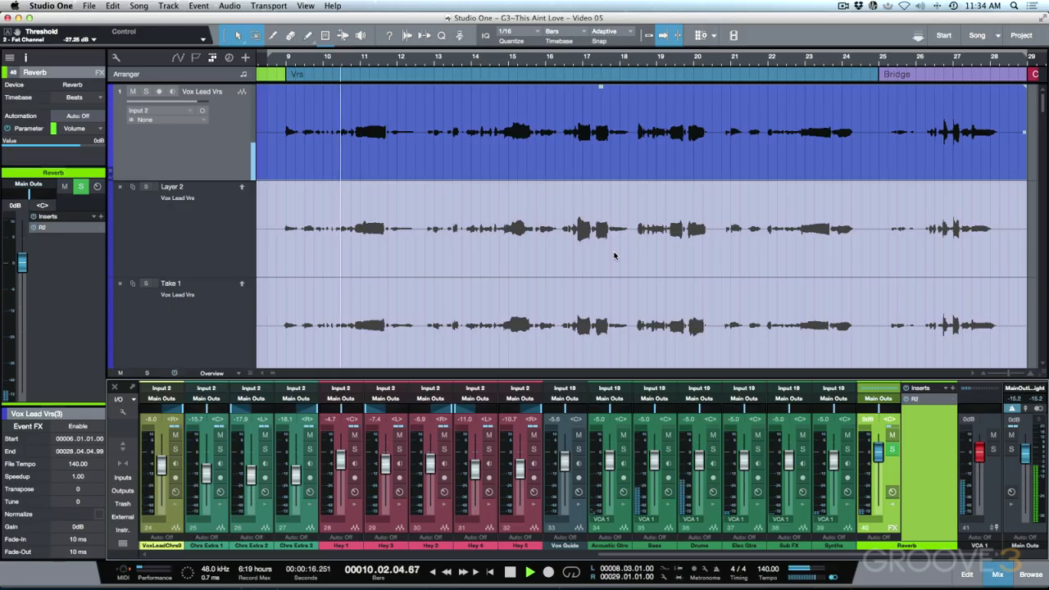
left_click(144, 91)
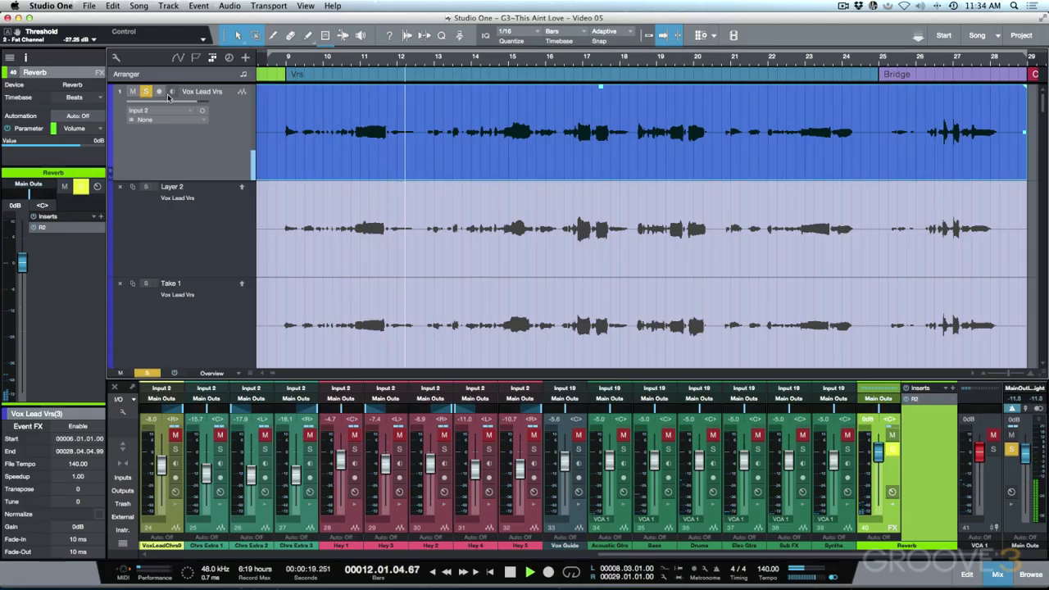
key("space")
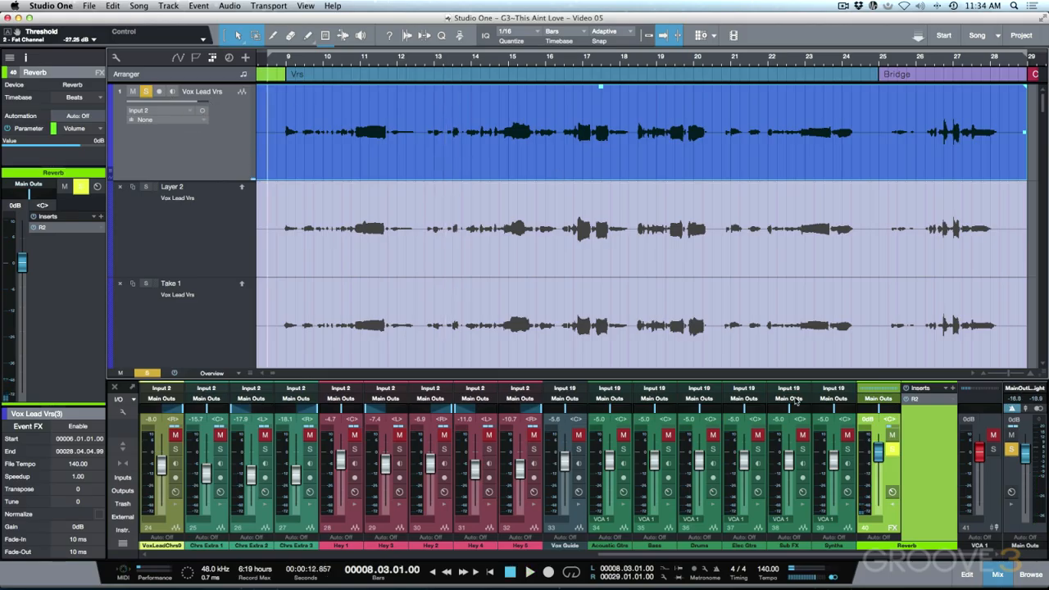
- Take the Reverb channel out of solo-safe mode and hide the mixer with the Vox Lead Vrs track selected
left_click(893, 449)
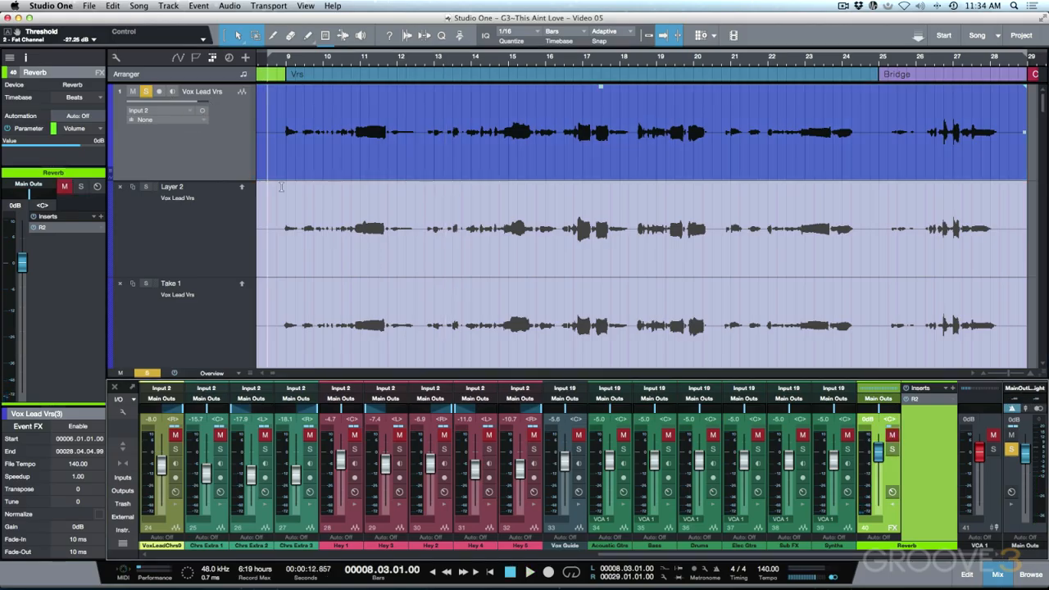
left_click(232, 156)
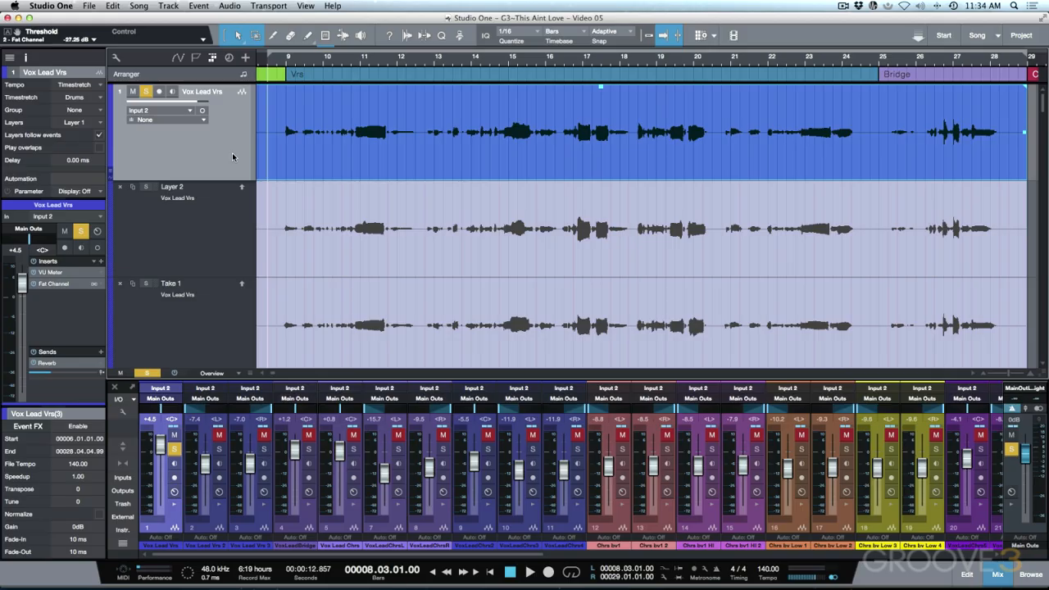
key("F3")
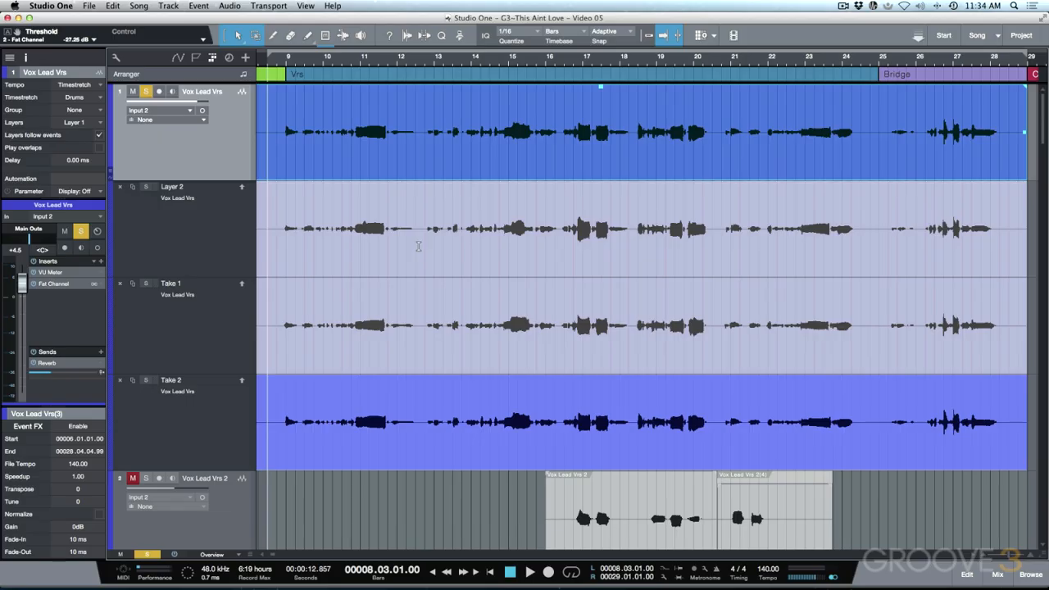
- Comp the first verse phrase from Layer 2 into the Vox Lead Vrs track, from about bar 8.3 to bar 12.3
left_click_drag(419, 236, 273, 247)
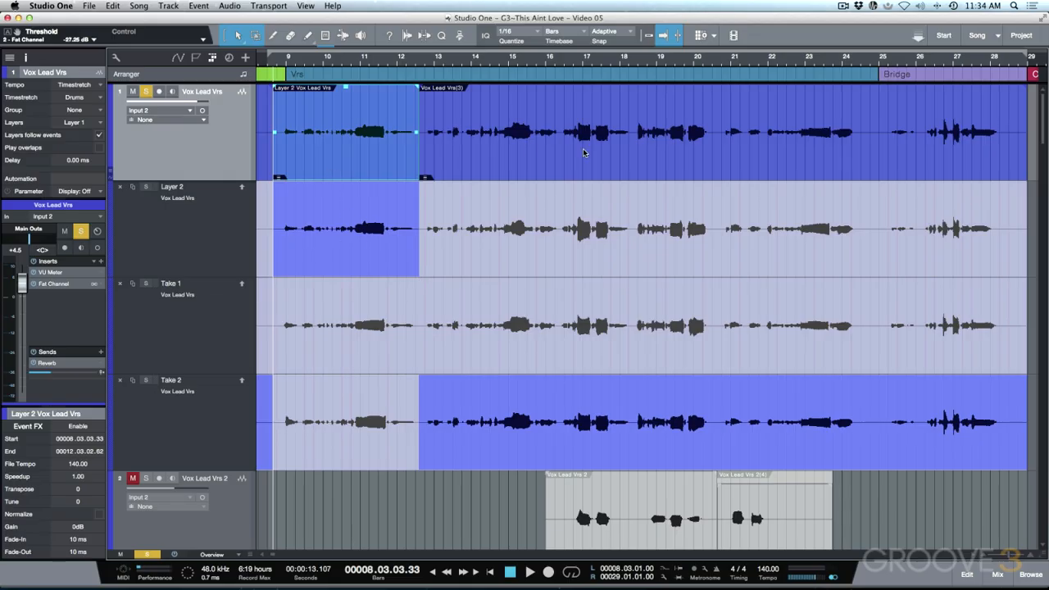
- Undo the Layer 2 comp and range-select the first verse phrase on Layer 2, from about bar 8.4 to bar 12.3
key("super+z")
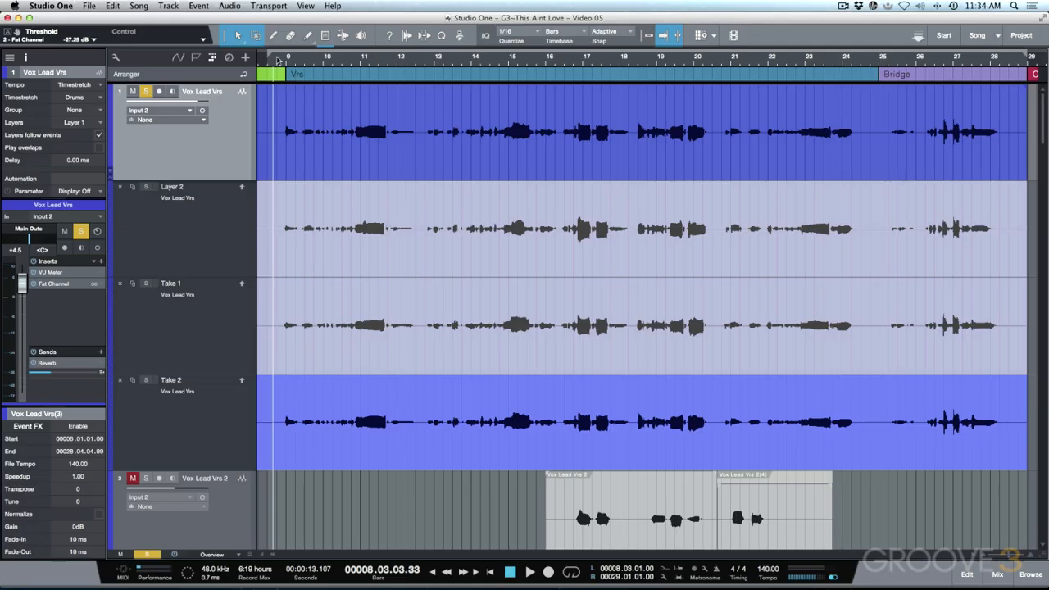
key("2")
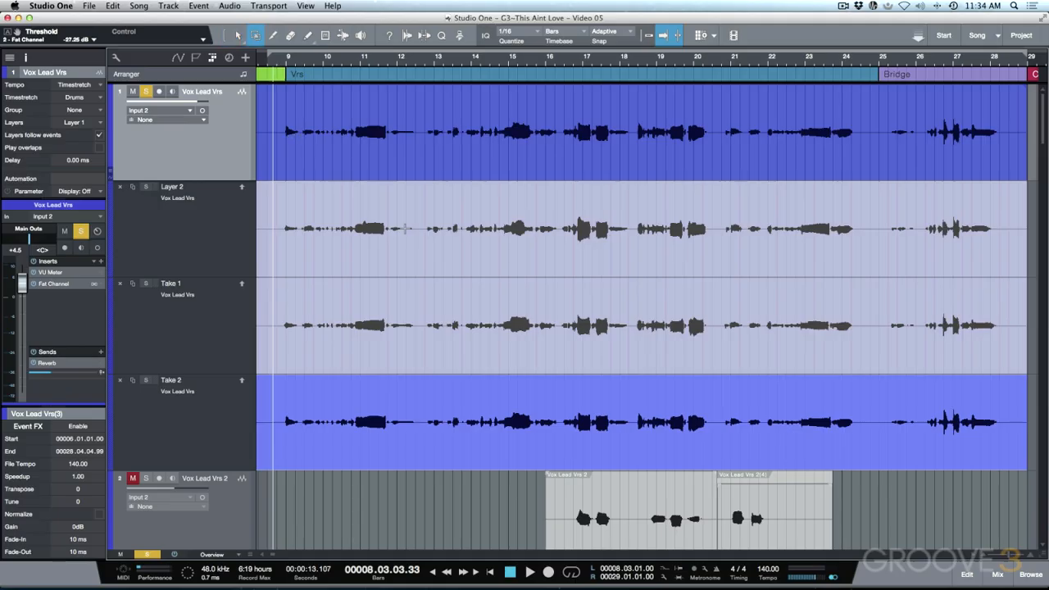
left_click_drag(419, 227, 279, 239)
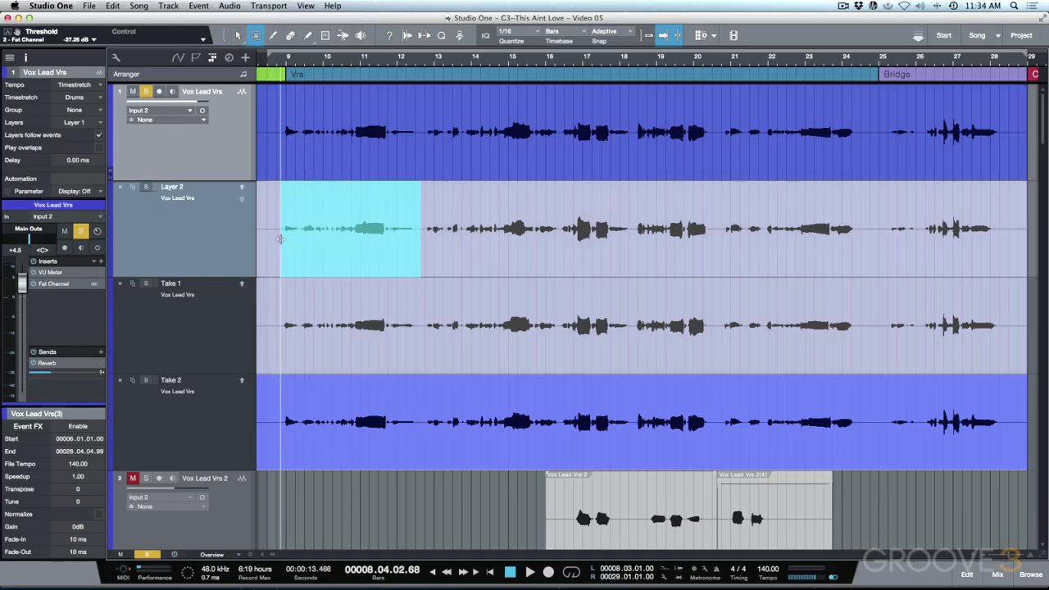
- Solo Layer 2 and step the soloed range selection through Take 1 and Take 2, ending on Take 1
left_click(144, 187)
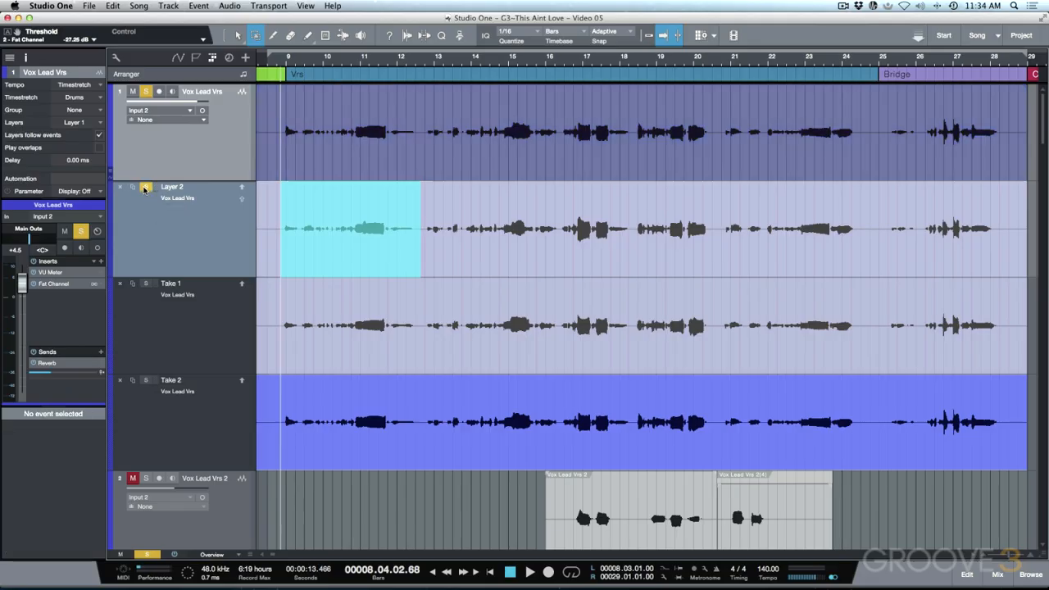
left_click(228, 295)
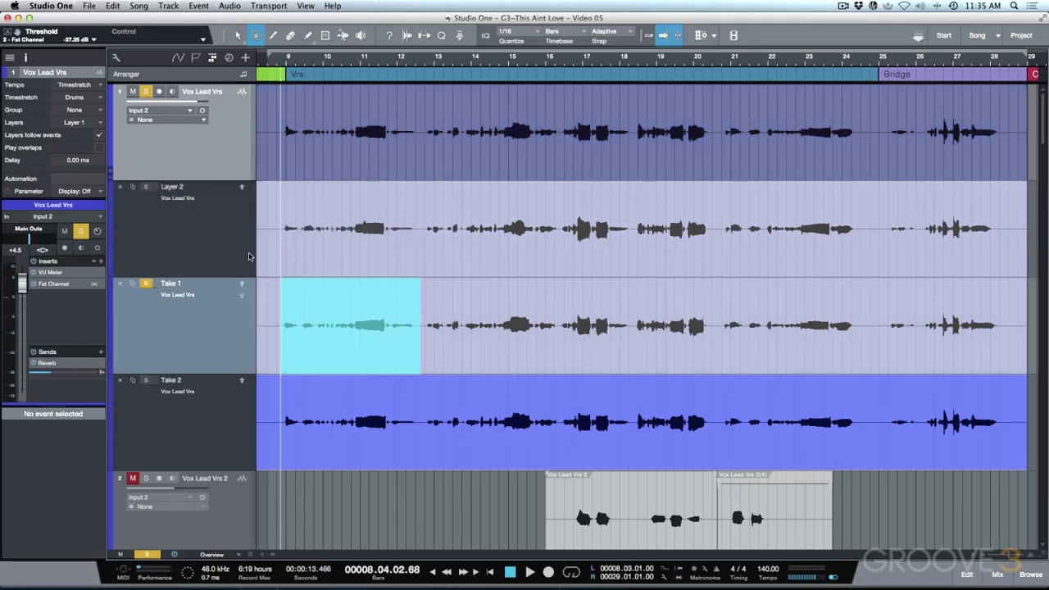
key("Down")
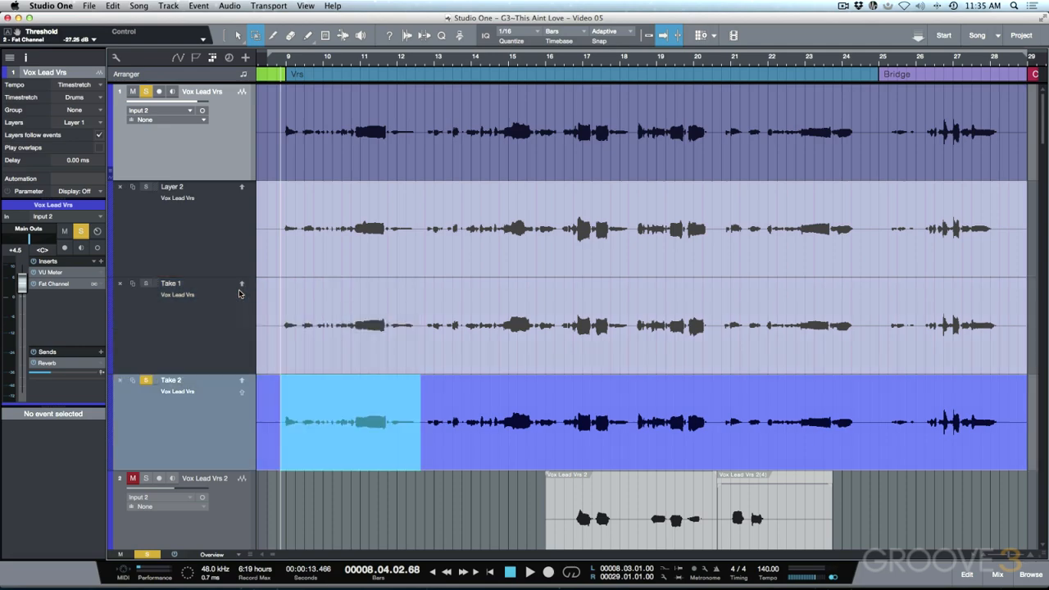
key("Up")
key("Up")
key("Down")
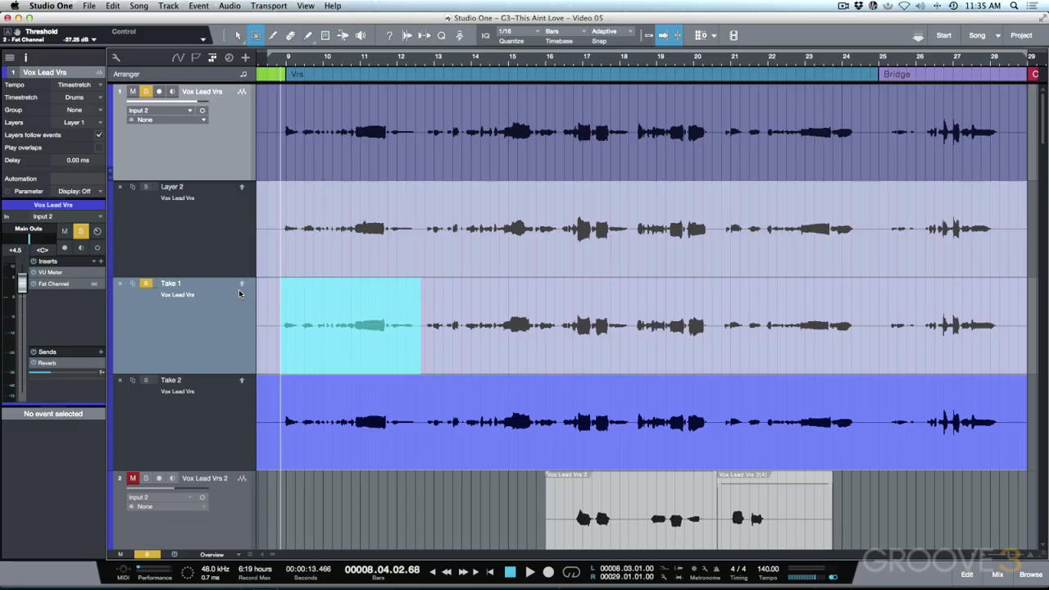
- Unsolo the Take 1 layer and try comping its selected first phrase into the Vox Lead Vrs track
key("s")
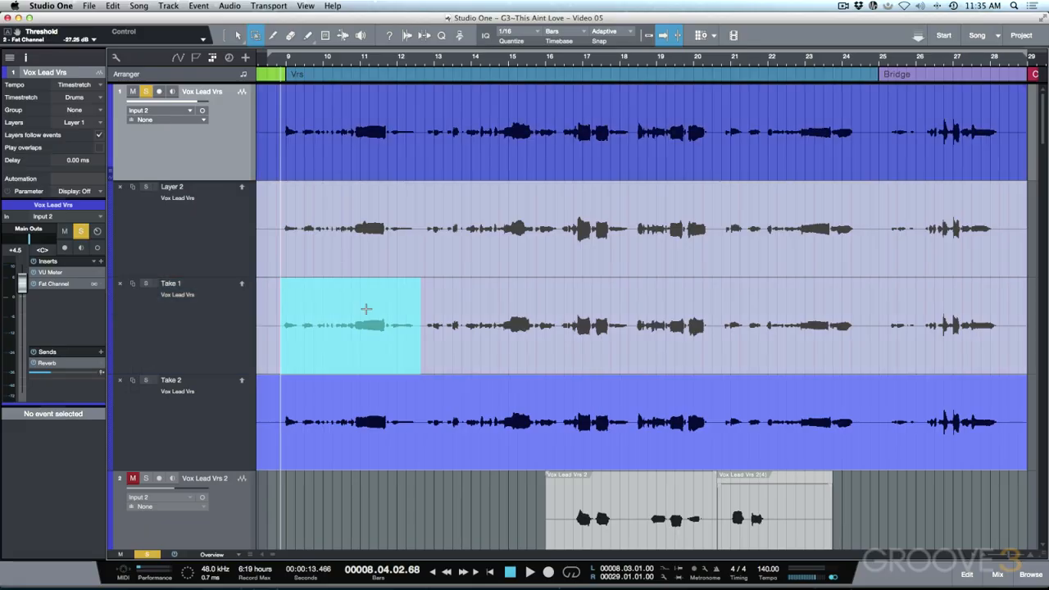
left_click(366, 309)
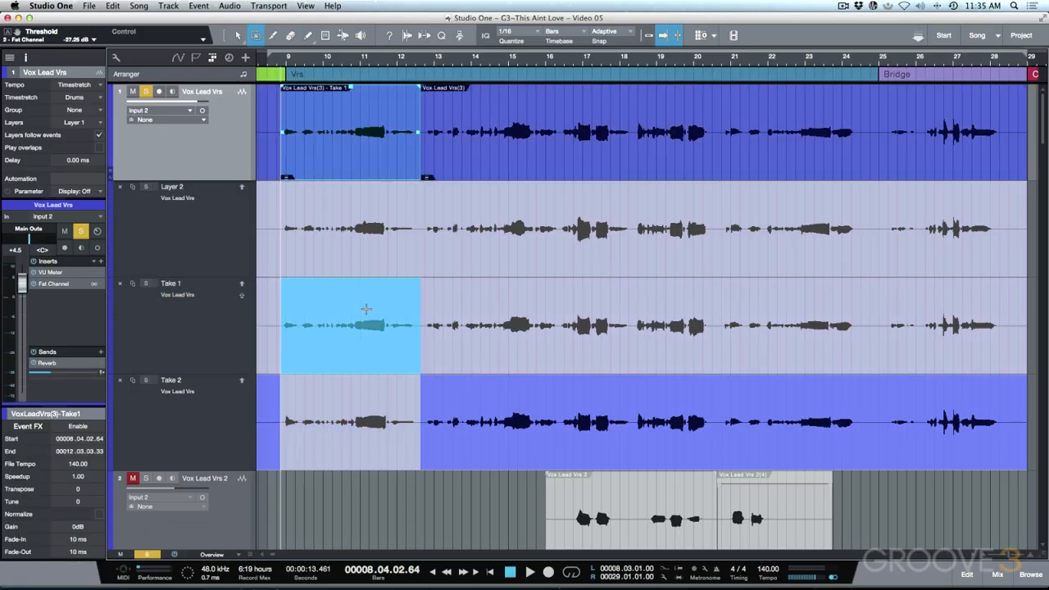
key("super+z")
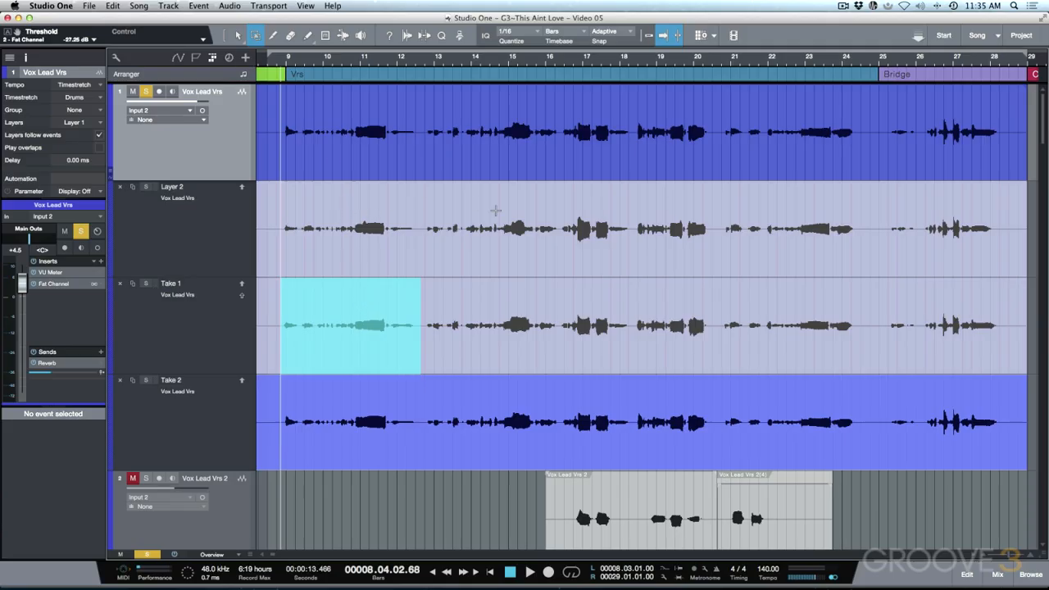
- Hide the inspector, clear the range selection and magnify the waveforms of the vocal takes
key("1")
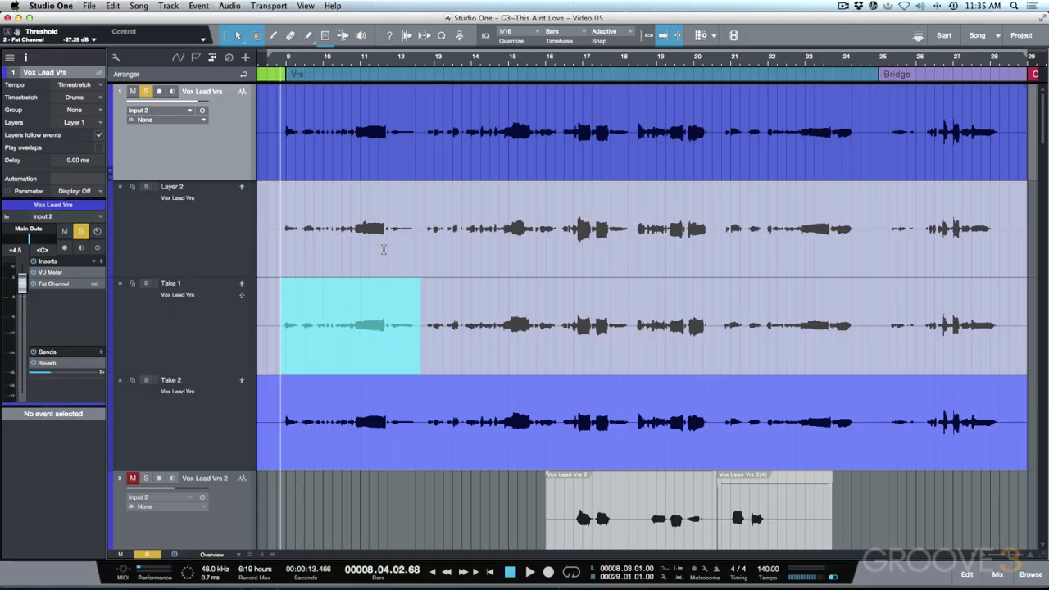
key("F4")
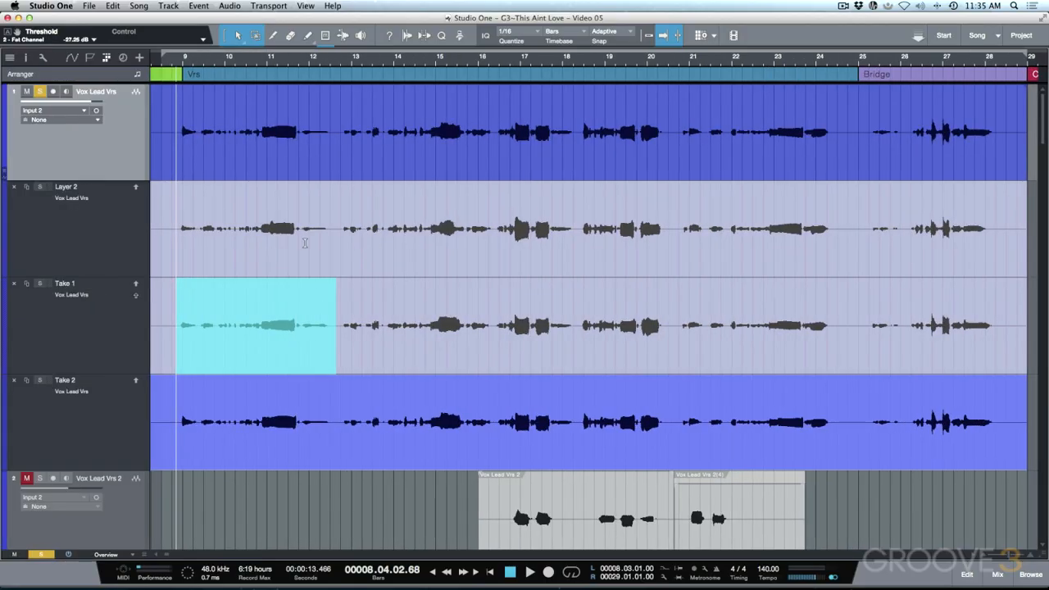
left_click(302, 246)
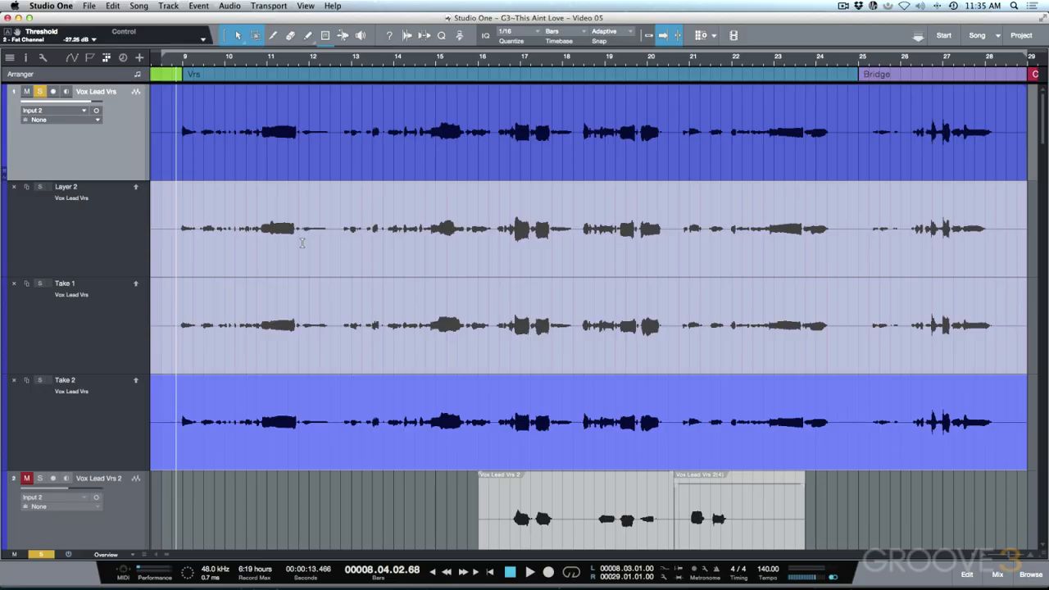
scroll(307, 245, "up", 5)
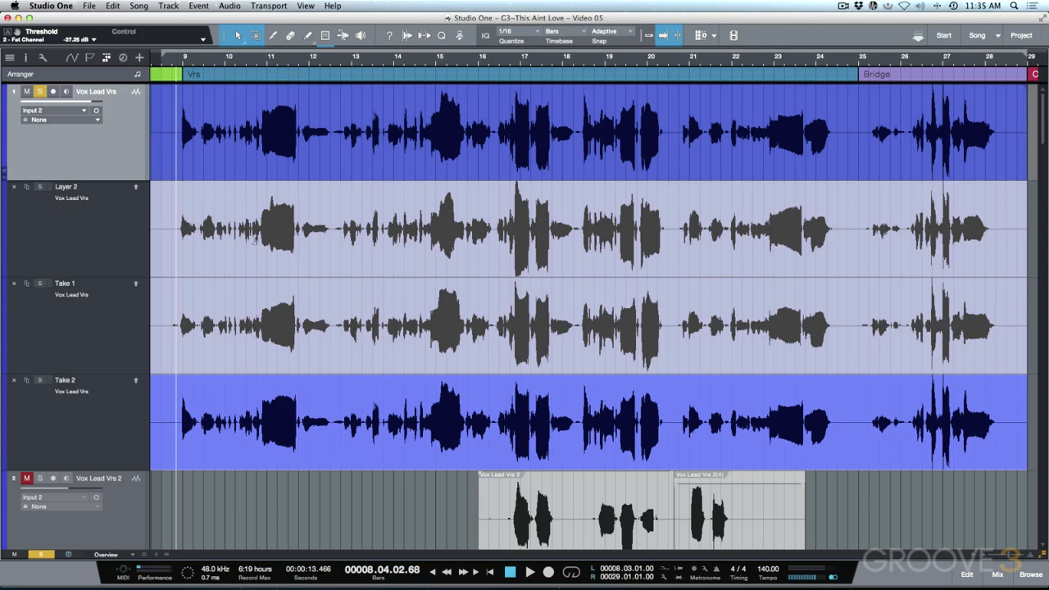
- Play the first verse phrase of the vocal from about bar 8.4 to bar 12
key("e")
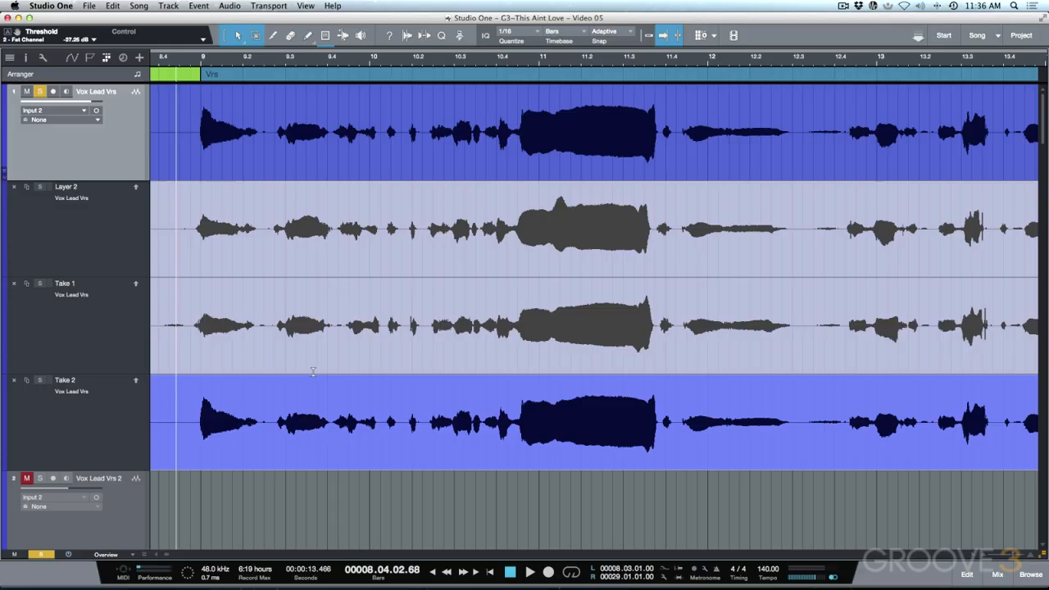
key("space")
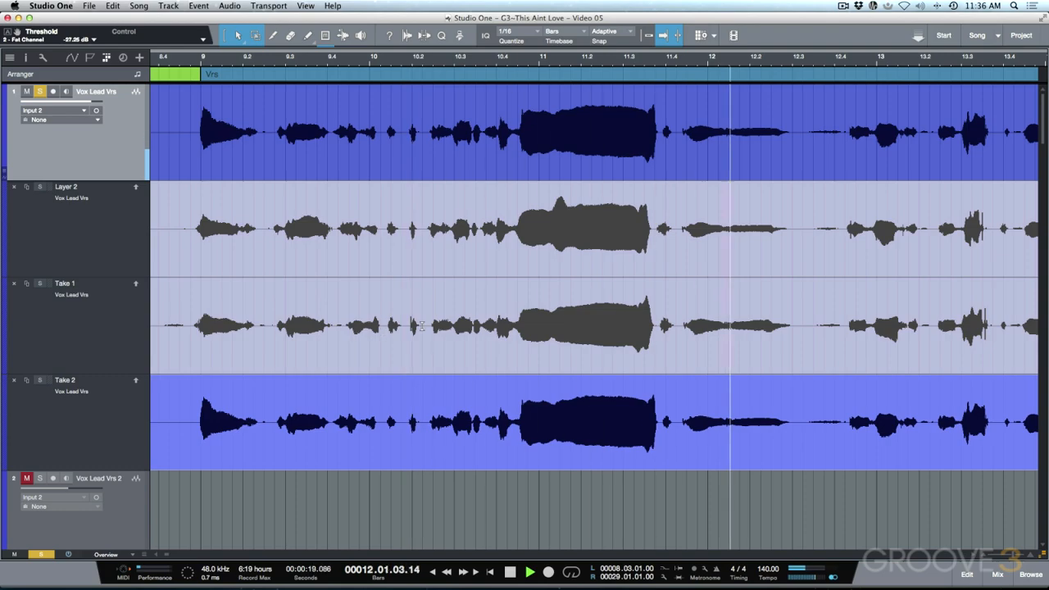
key("space")
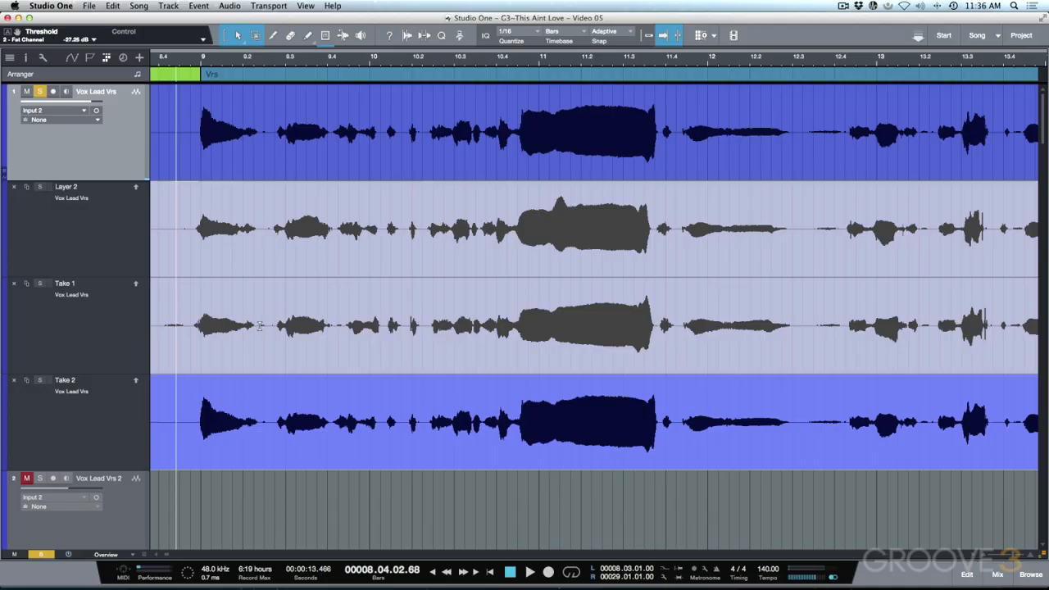
- Comp the opening word from Take 1, about bar 8.4 to bar 9.2, comparing it with Layer 2 during playback
left_click_drag(256, 328, 182, 341)
key("space")
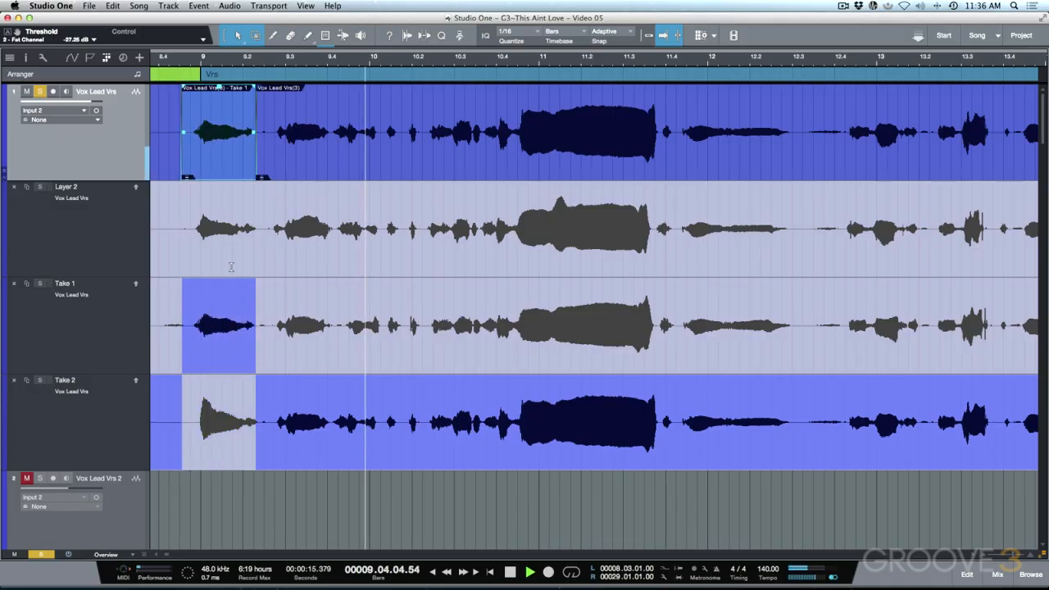
left_click(222, 241)
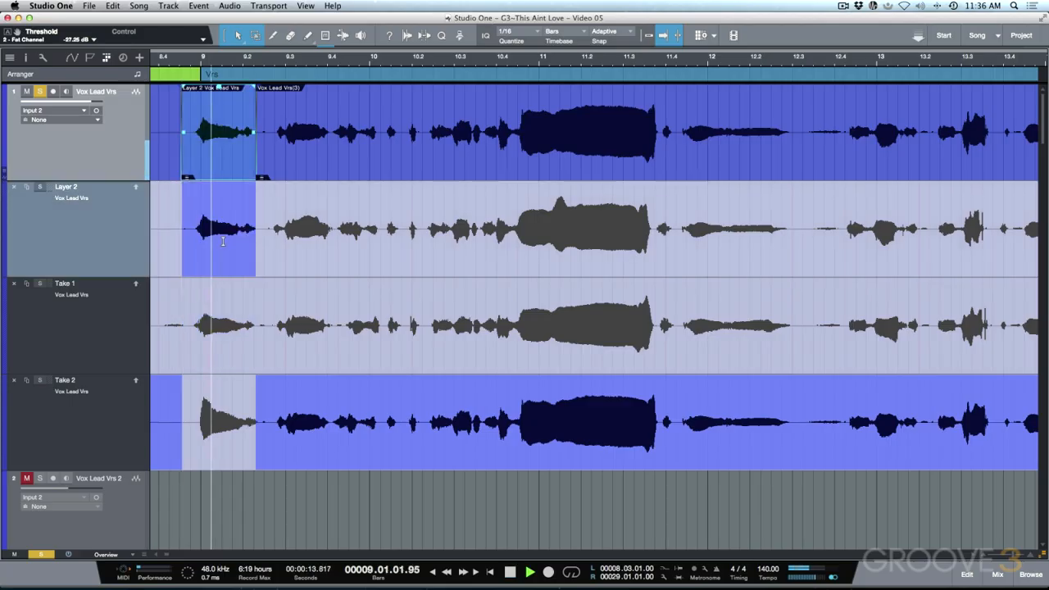
left_click(221, 309)
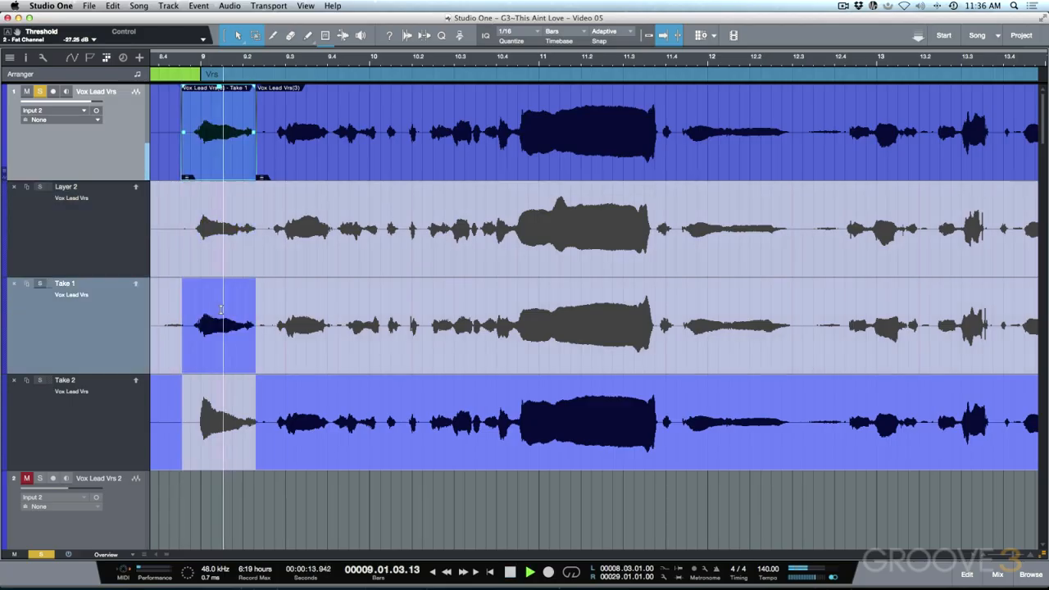
key("space")
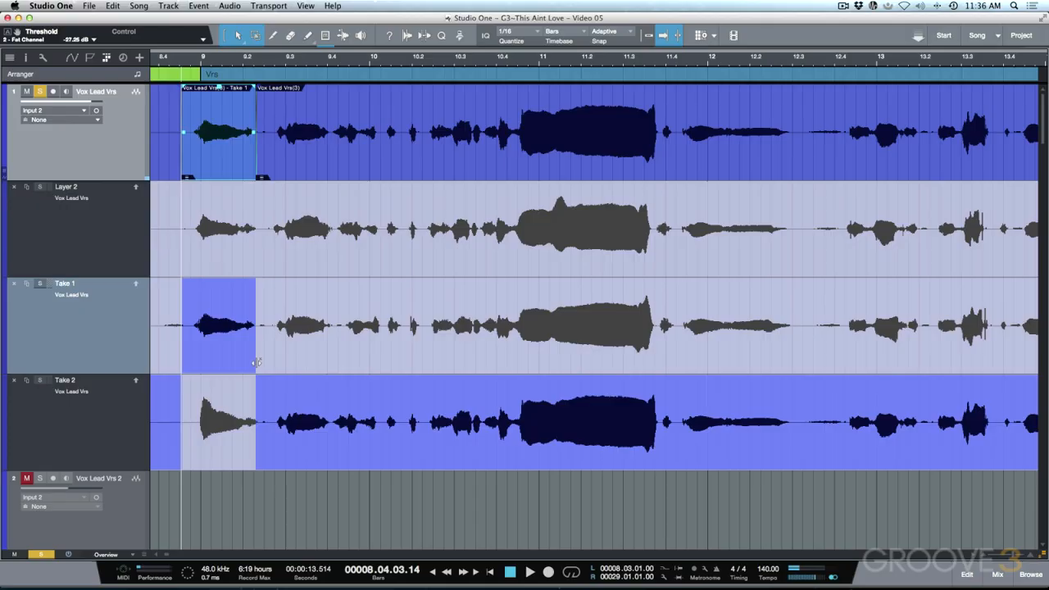
- Extend the opening Take 1 segment to span about 8.03.04 to 9.02.03, playing it between the two edge adjustments
left_click_drag(256, 362, 271, 363)
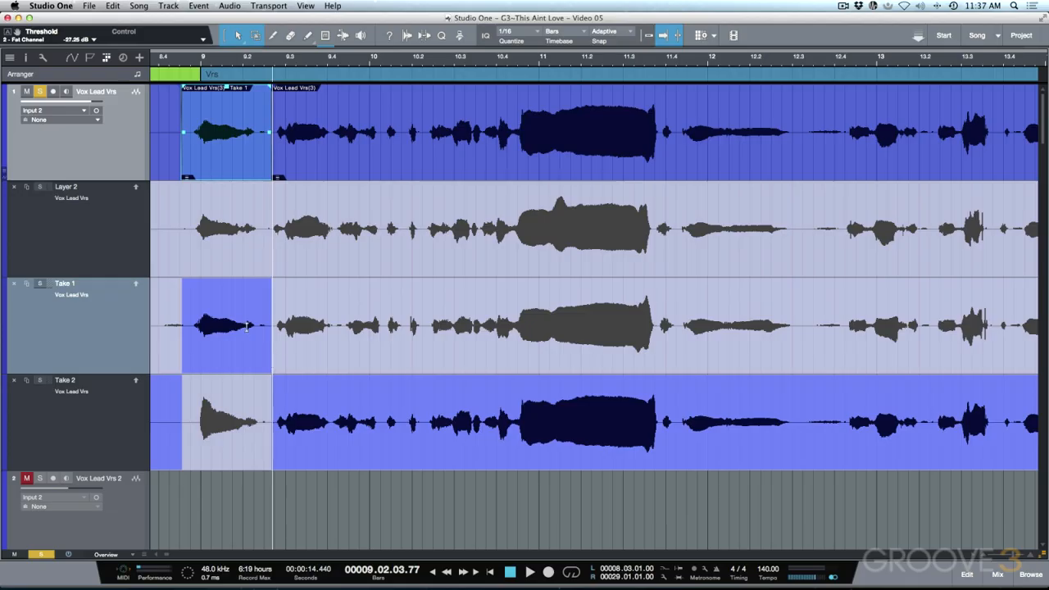
key("space")
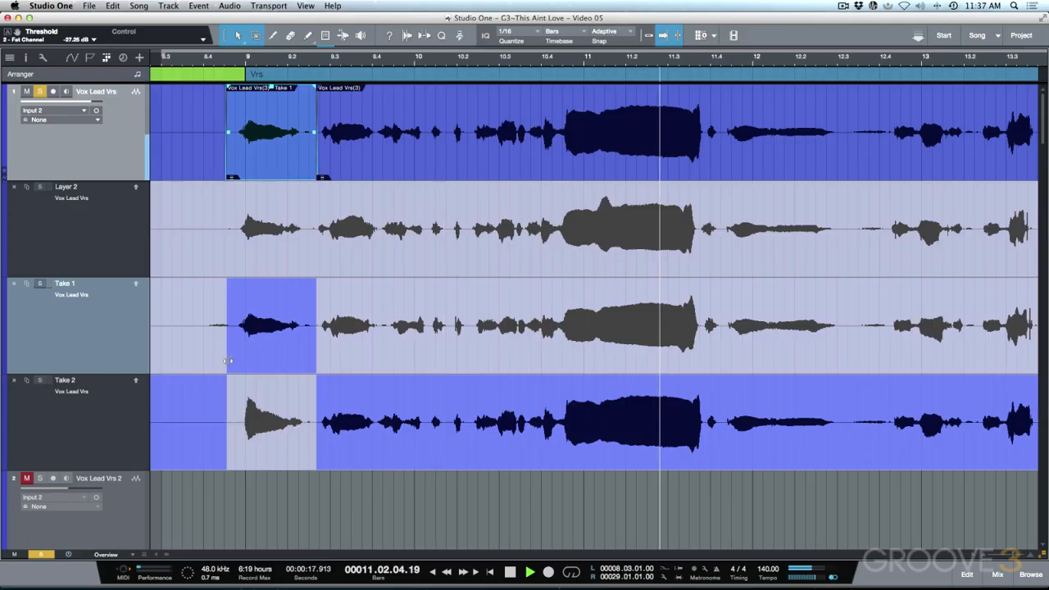
key("space")
left_click_drag(229, 361, 203, 364)
- Set the playback position just after the long note, at about bar 11.4, and play the following word
scroll(251, 356, "right", 1)
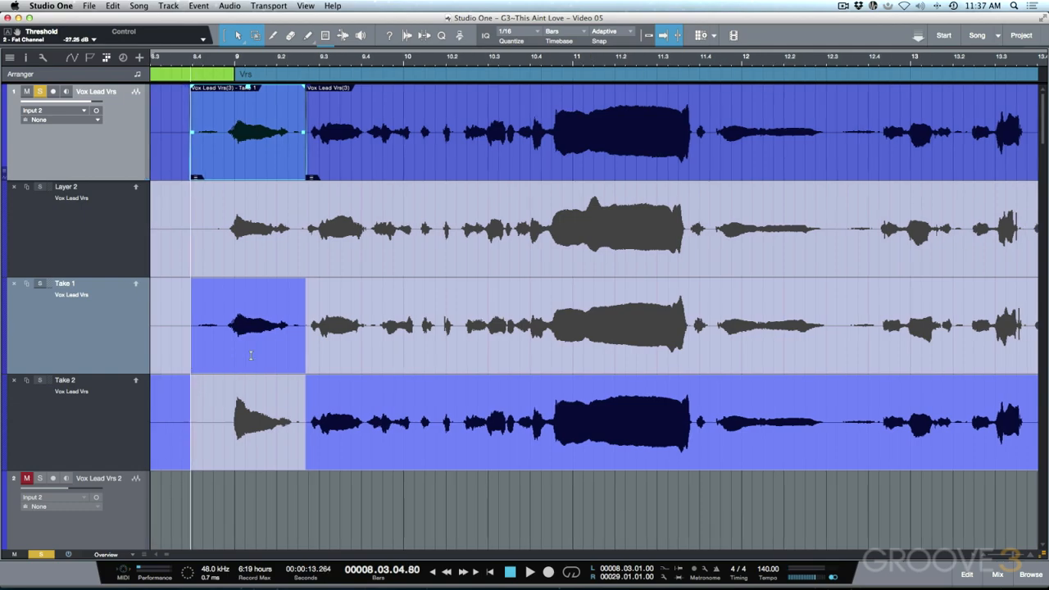
scroll(251, 356, "right", 5)
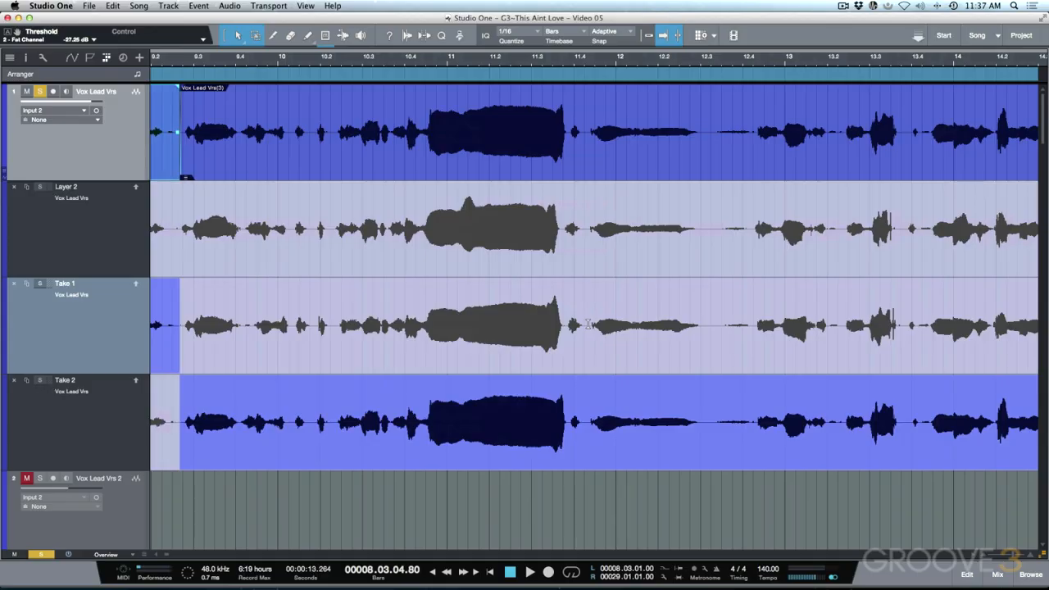
left_click(582, 392)
key("space")
key("space")
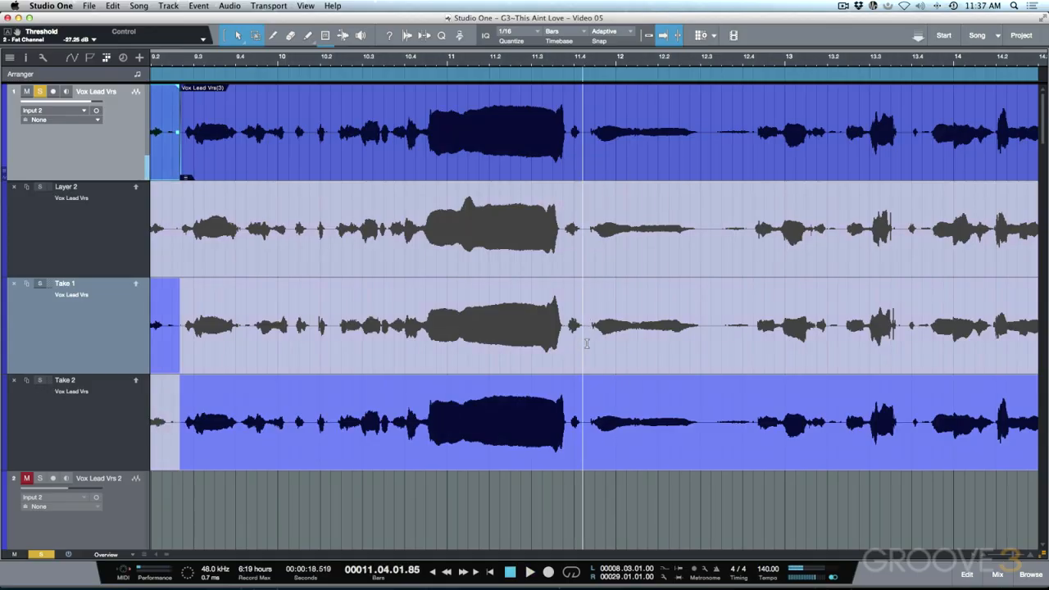
- Comp the word from about bar 11.4 to bar 12.3 from Take 1, comparing it with Layer 2 during playback
left_click_drag(585, 342, 710, 343)
key("space")
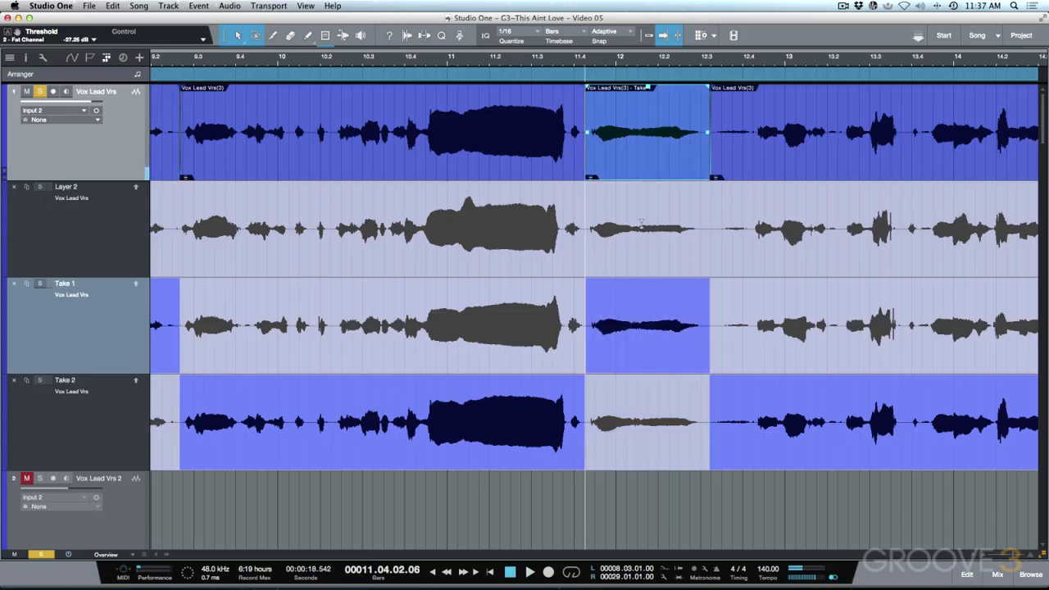
left_click(642, 224)
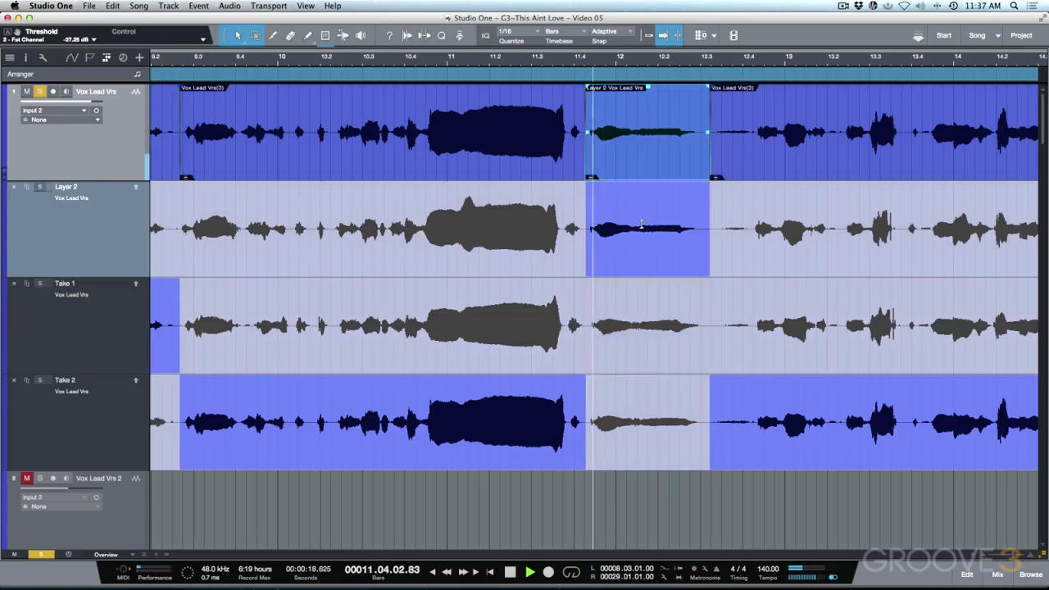
left_click(646, 318)
key("space")
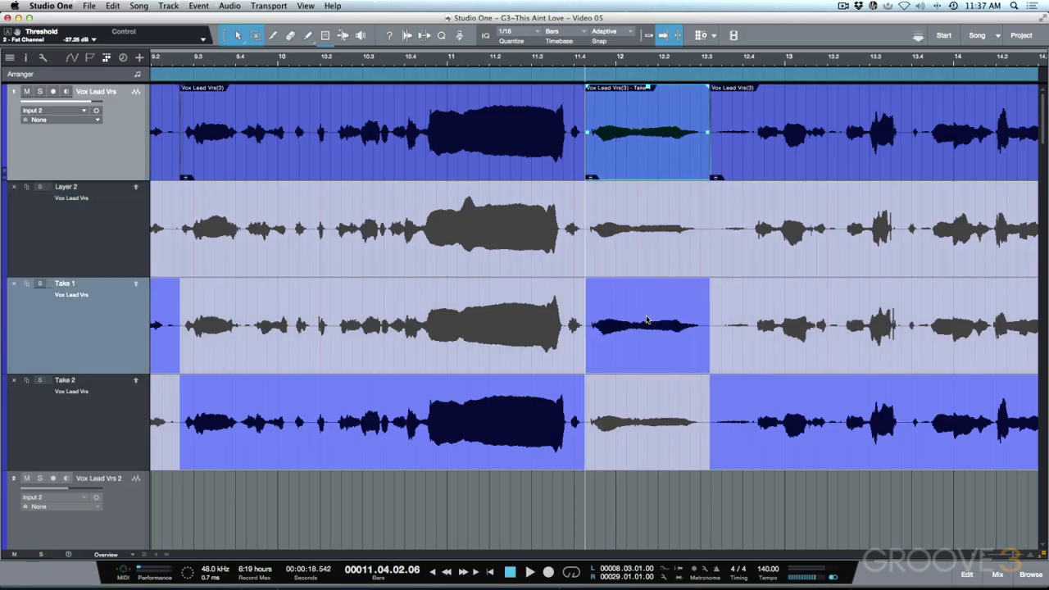
- Play the updated vocal comp with the full mix through bar 13.2
key("KP_Subtract")
key("KP_Subtract")
key("space")
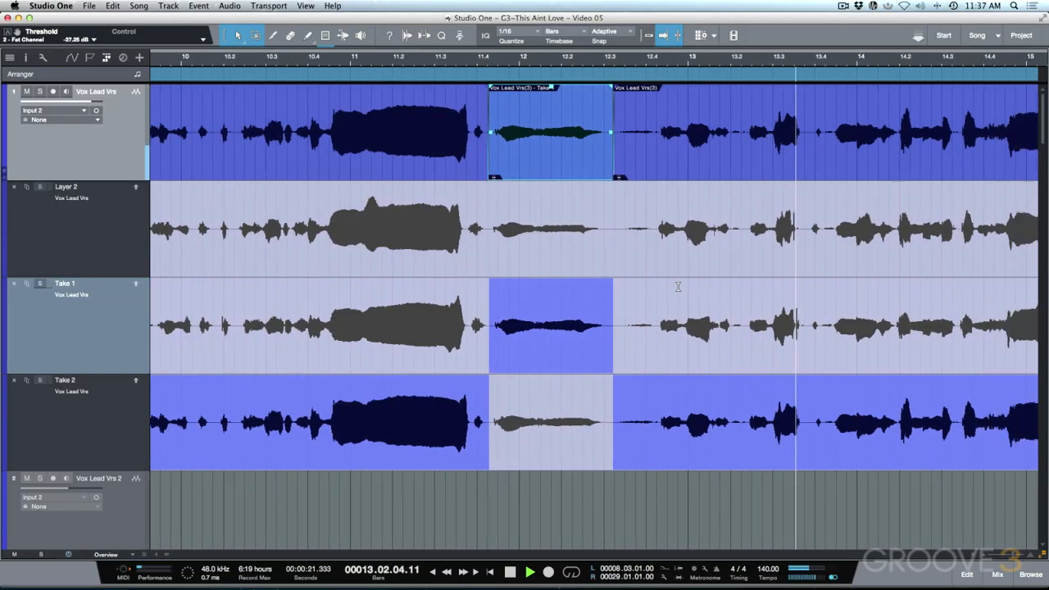
key("space")
- Try comping the next phrase from Take 1, about bar 12.3 to bar 13.2, and play it
left_click_drag(714, 320, 582, 336)
key("space")
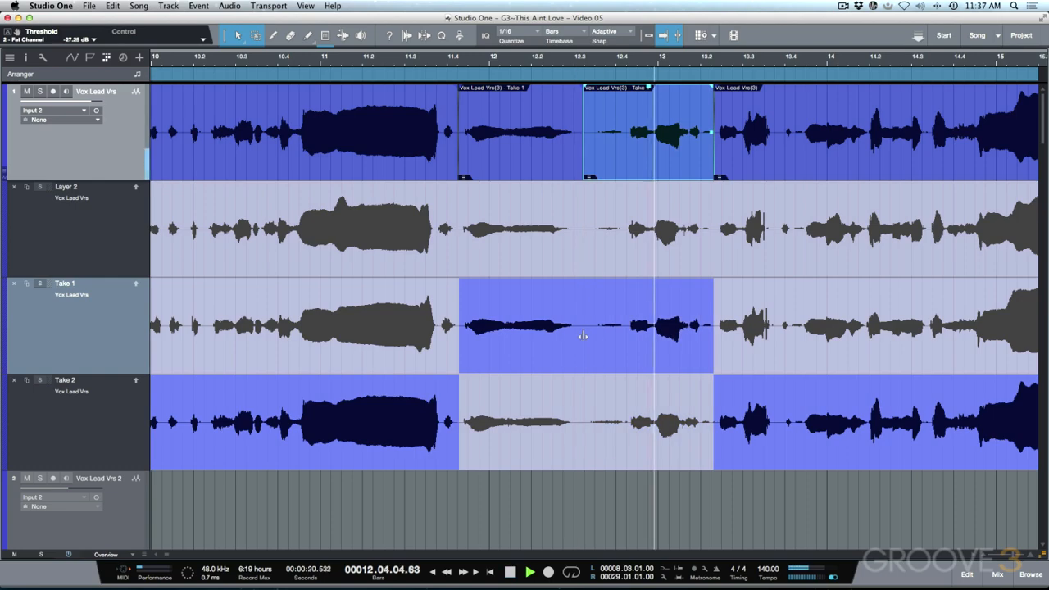
key("space")
key("super+z")
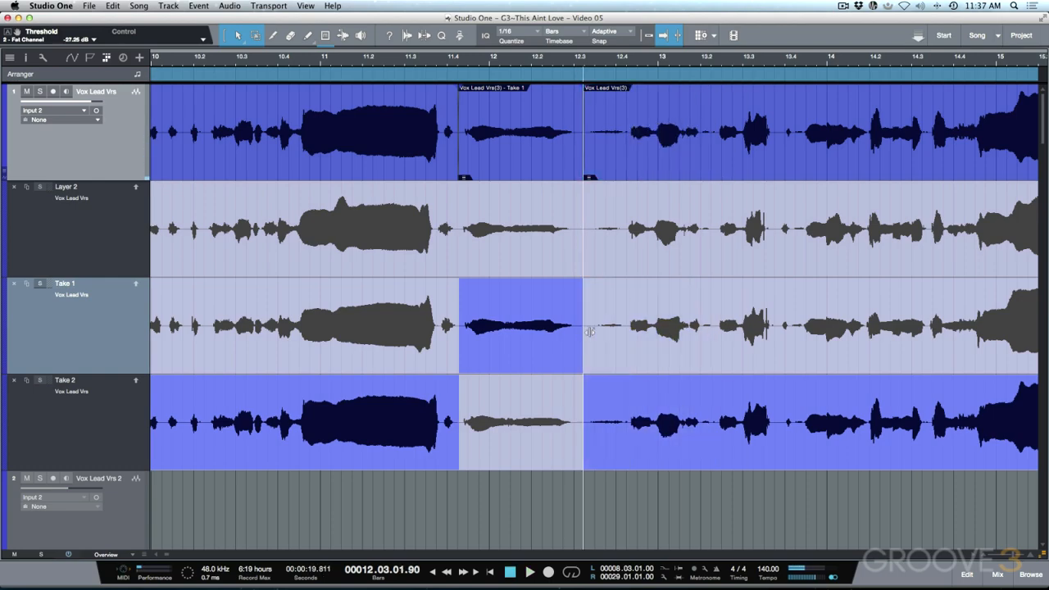
- Comp the phrase from Layer 2 starting at about bar 12.3, play it and extend its end to about 13.03.04
left_click_drag(622, 243, 714, 247)
key("space")
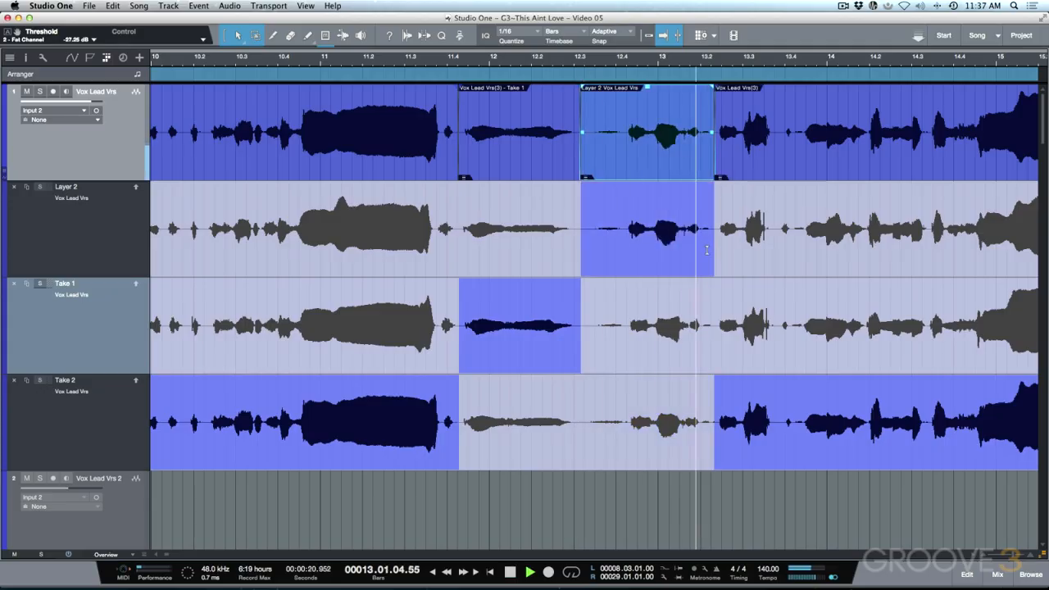
key("space")
left_click_drag(712, 261, 778, 258)
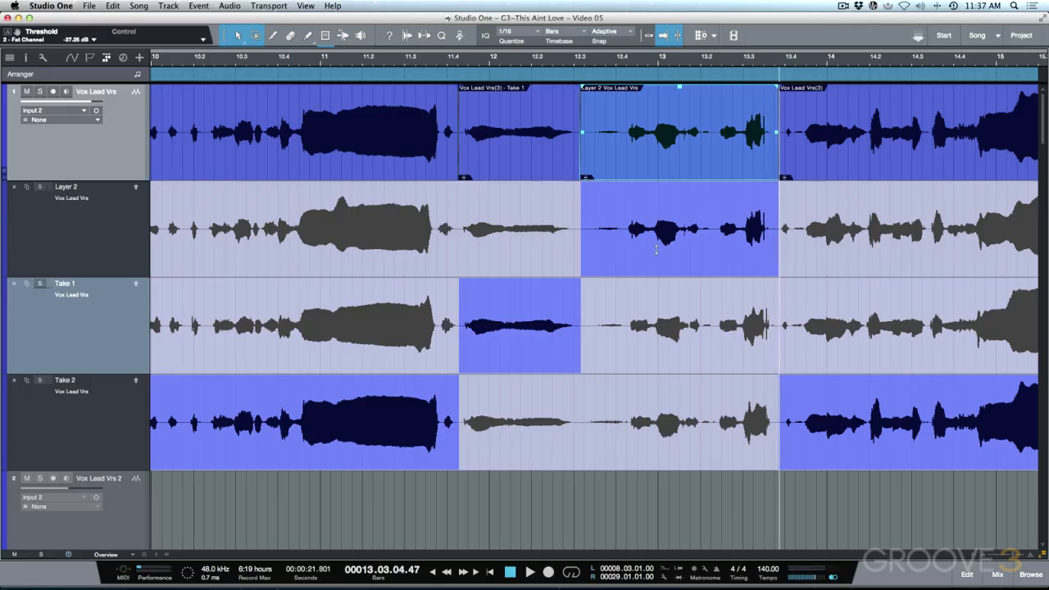
scroll(631, 250, "right", 4)
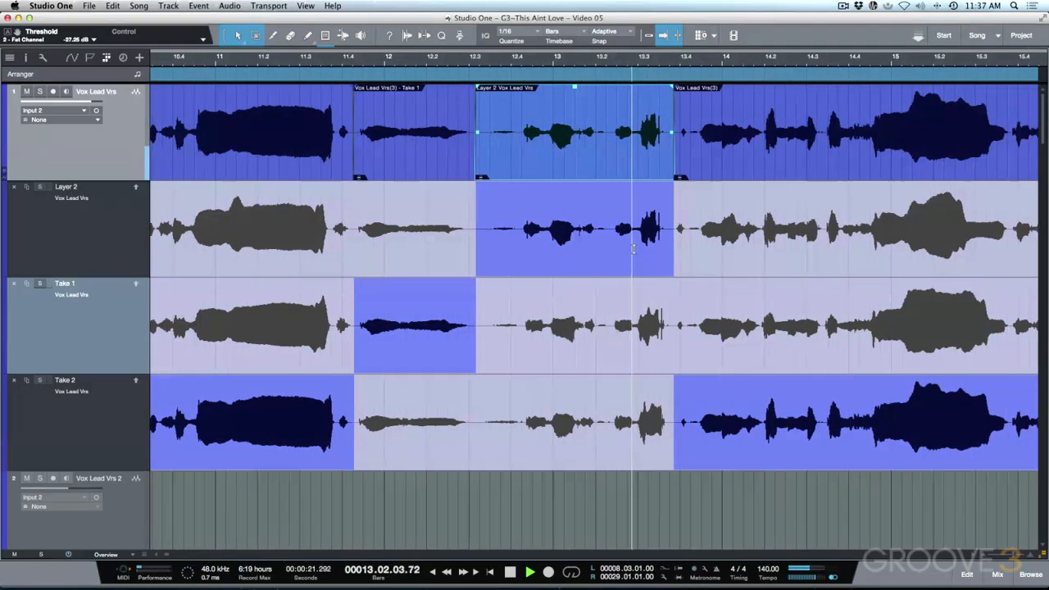
- Shorten the Layer 2 phrase that starts at about bar 12.3 so it ends at about bar 13.2, and play the result
key("space")
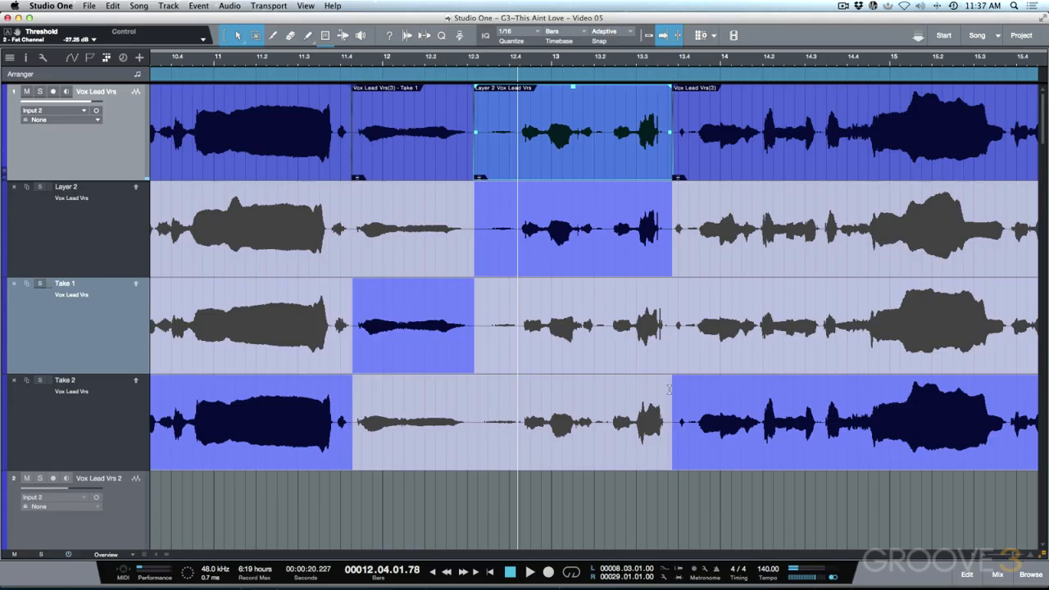
left_click_drag(670, 390, 609, 401)
key("space")
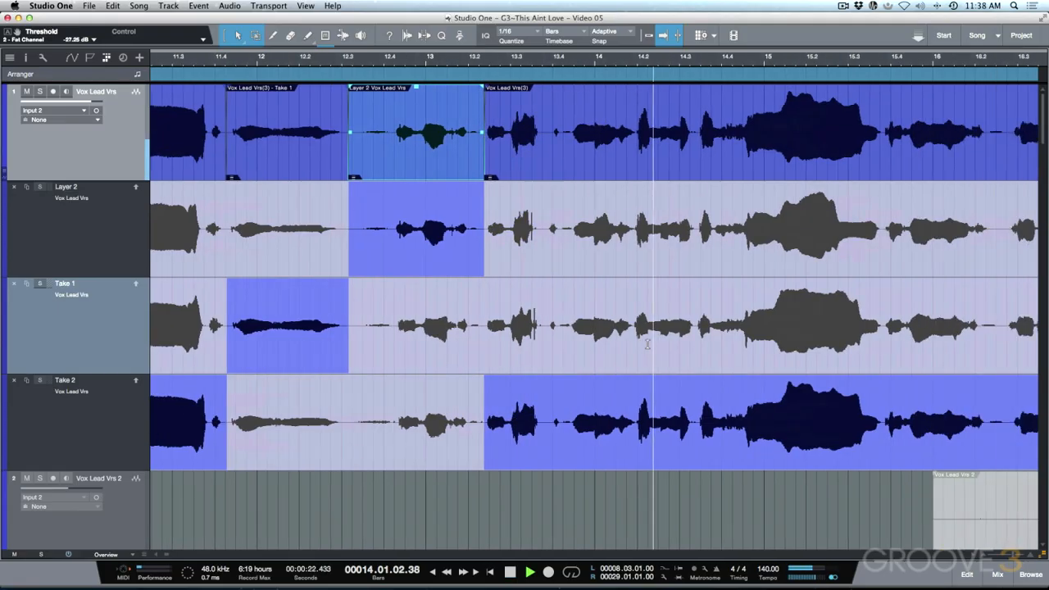
key("space")
- Comp the next phrase from Layer 2, from about 13.03.04 to 14.03.02, and play it
left_click_drag(478, 242, 634, 261)
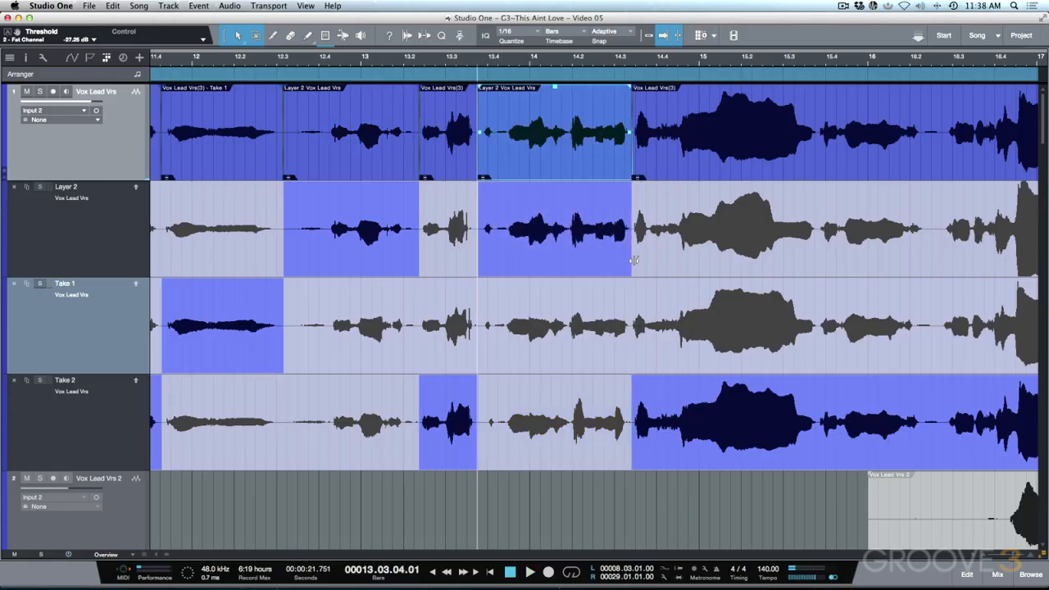
key("space")
key("space")
key("space")
- Solo Take 1, switch the phrase from about 13.03.04 to 14.03.02 to Take 1, and play on past bar 15.4
key("s")
key("space")
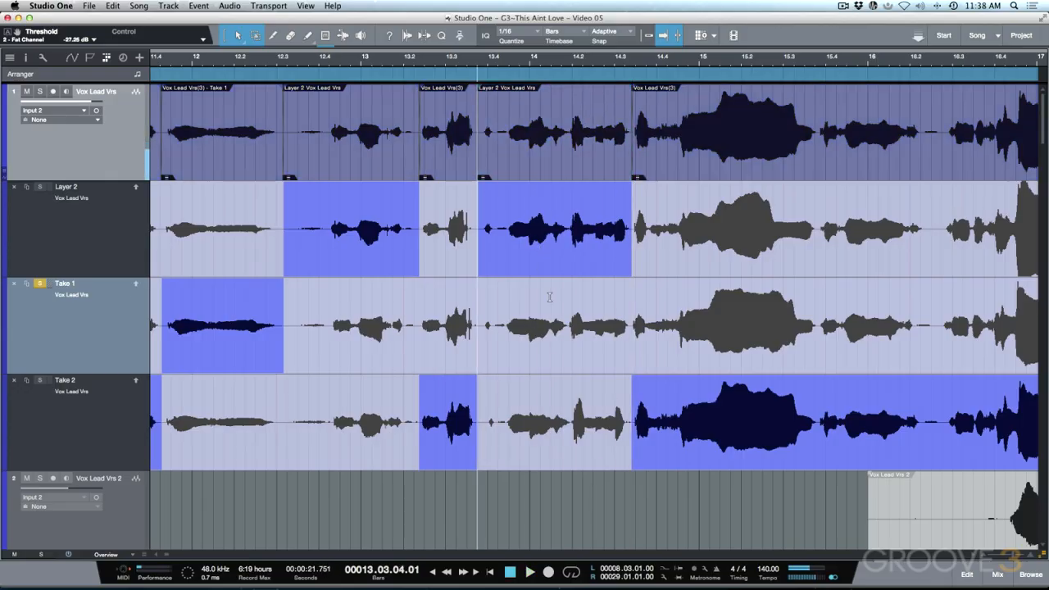
left_click(550, 297)
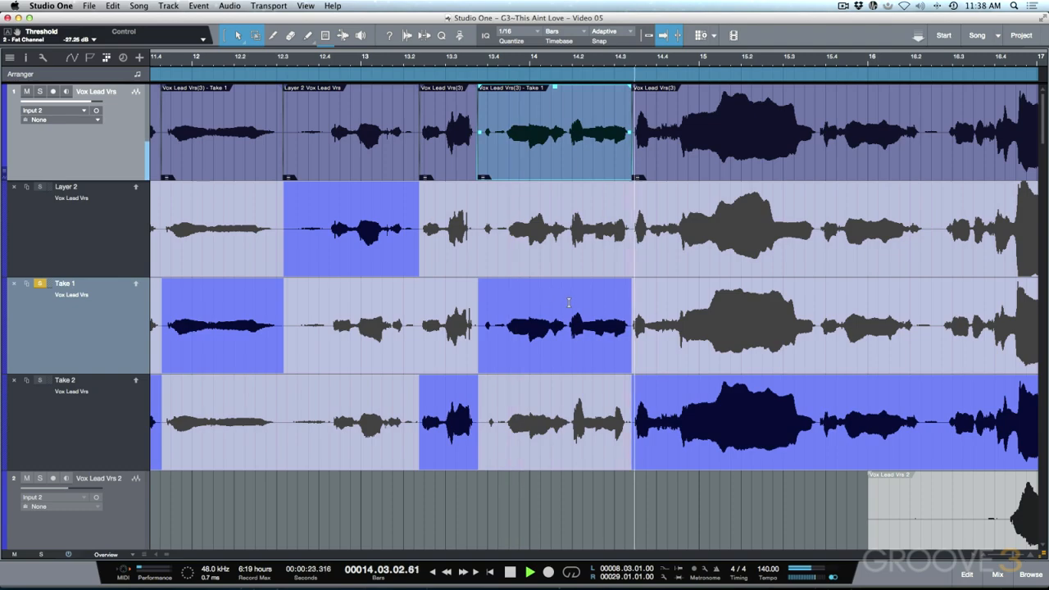
scroll(605, 321, "right", 2)
scroll(604, 320, "right", 1)
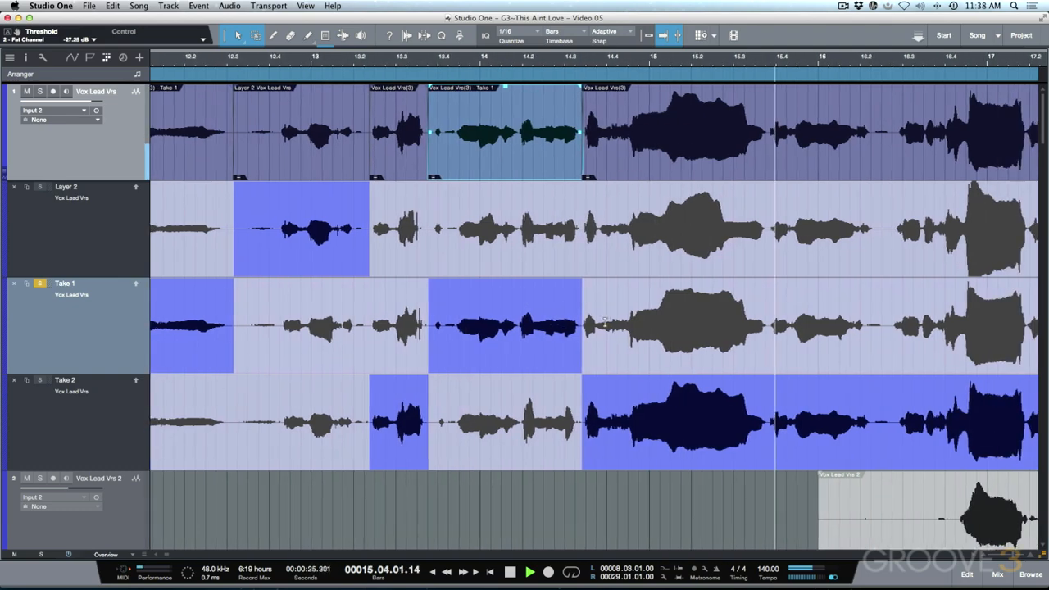
key("space")
- Try extending the Take 1 comp from about bar 14.3 to 15.03.04, and play it
left_click_drag(549, 357, 737, 347)
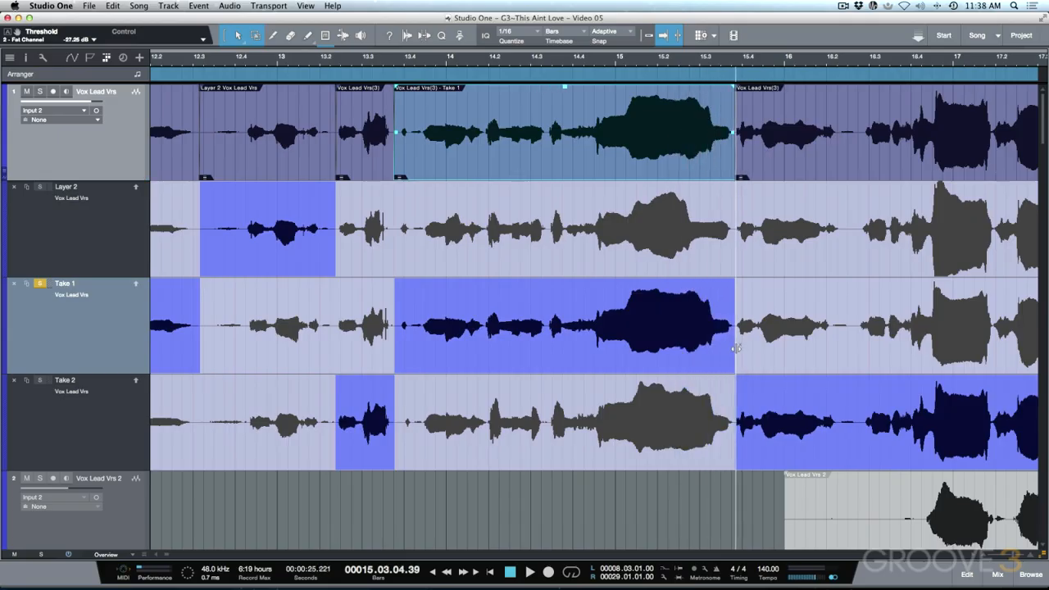
key("space")
scroll(593, 328, "right", 3)
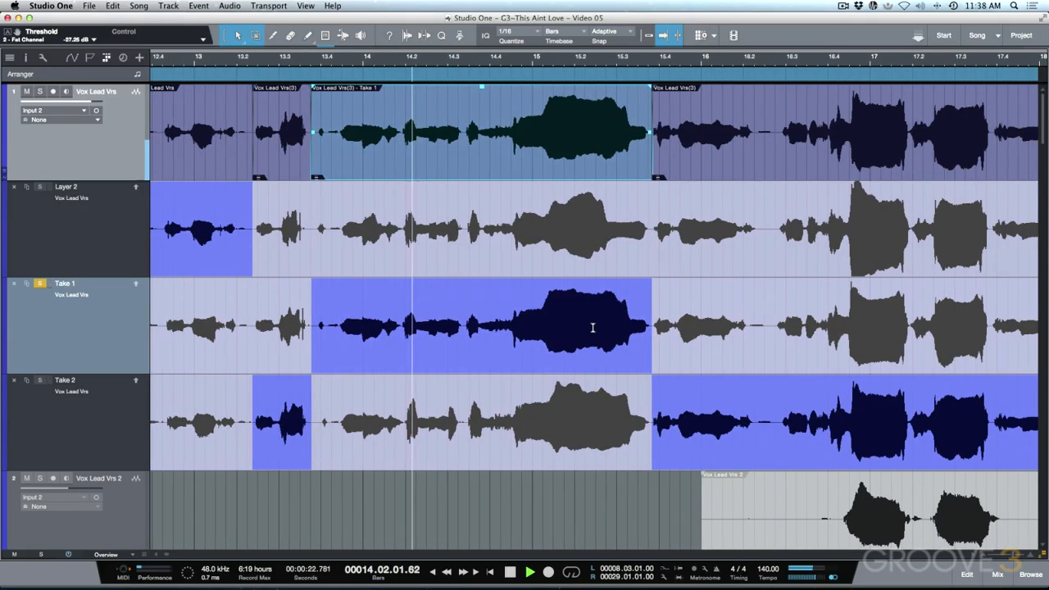
scroll(593, 328, "right", 4)
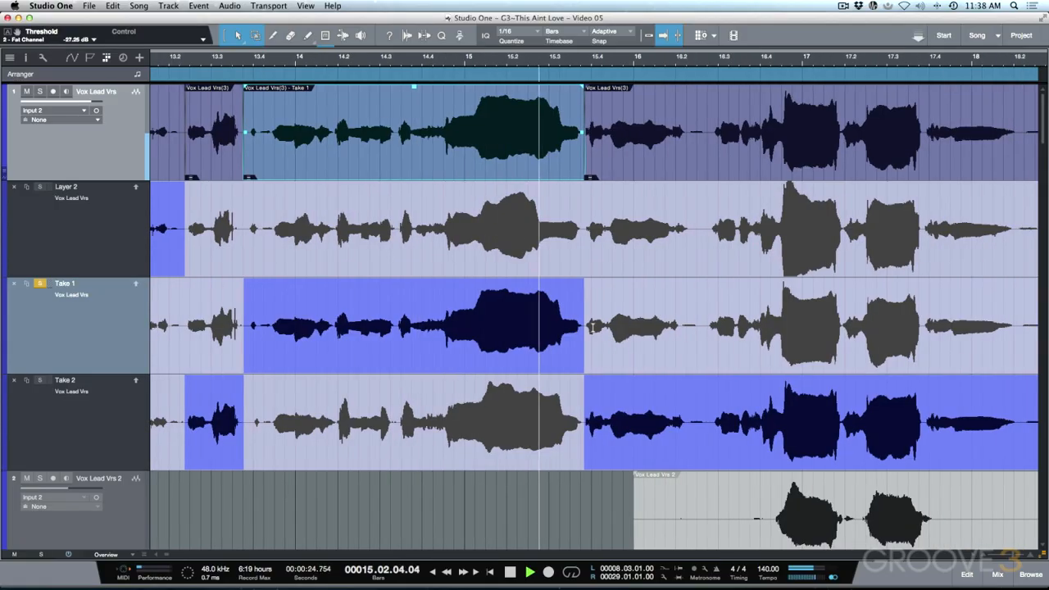
key("space")
- Try comping the stretch from about bar 14.3 to 15.4 from Layer 2, play it and undo the choice
left_click_drag(563, 250, 374, 273)
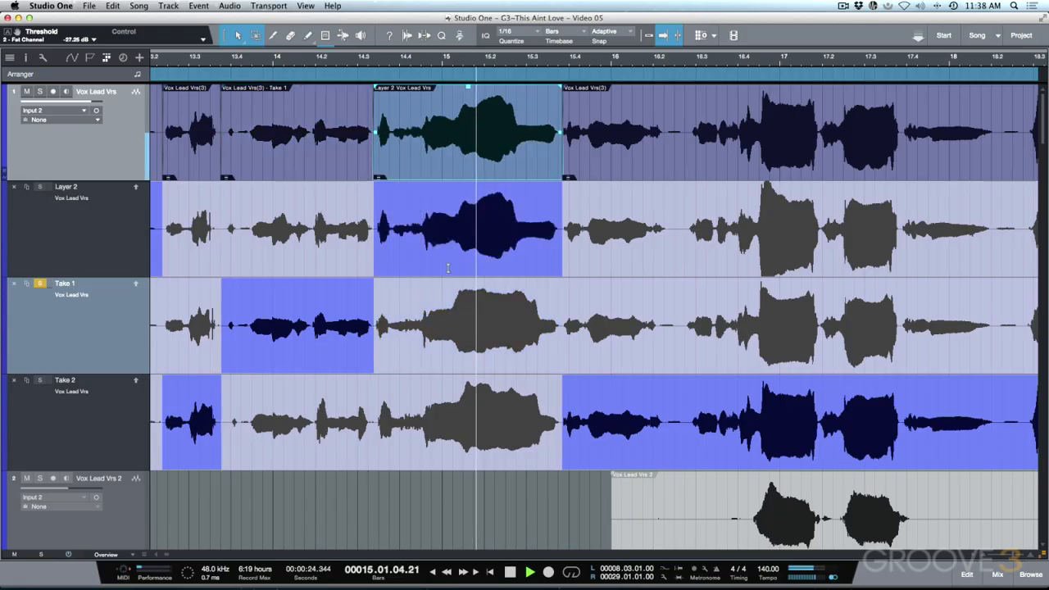
key("space")
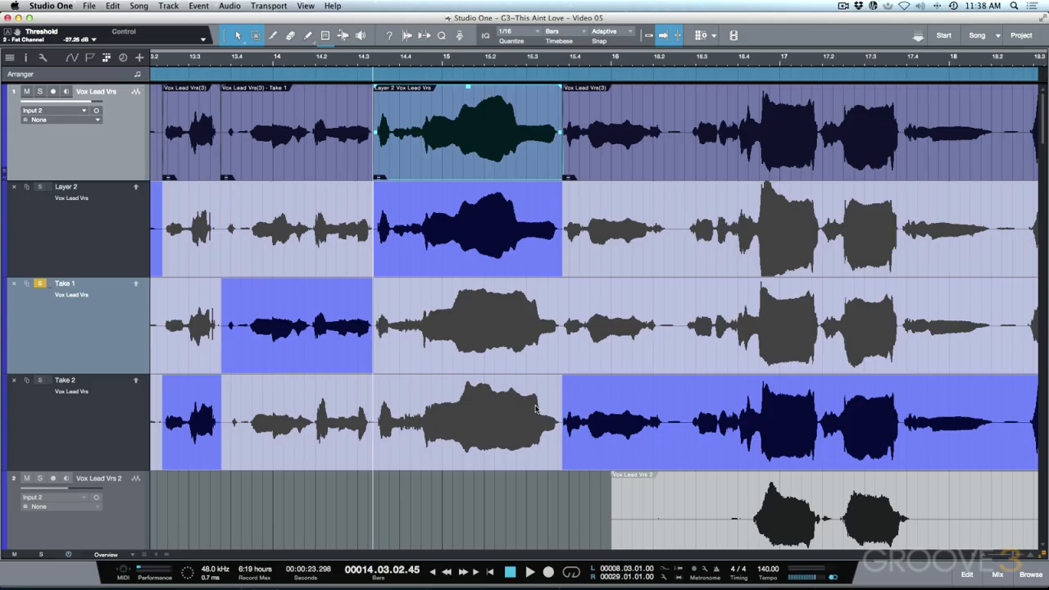
key("super+z")
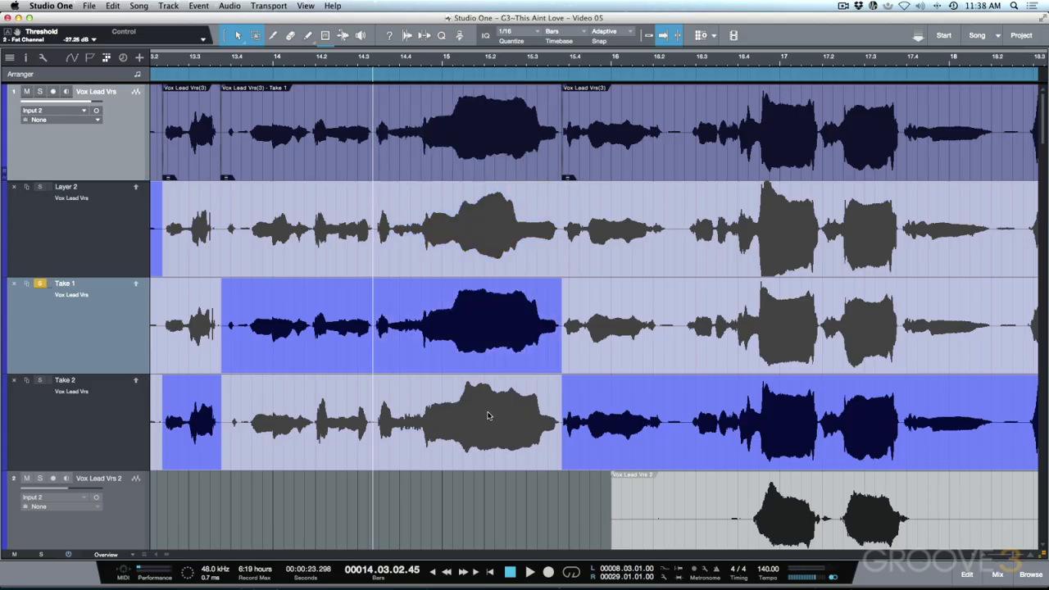
- Return the stretch from about bar 14.3 to 15.4 to Take 2 and play it
left_click(487, 416)
key("space")
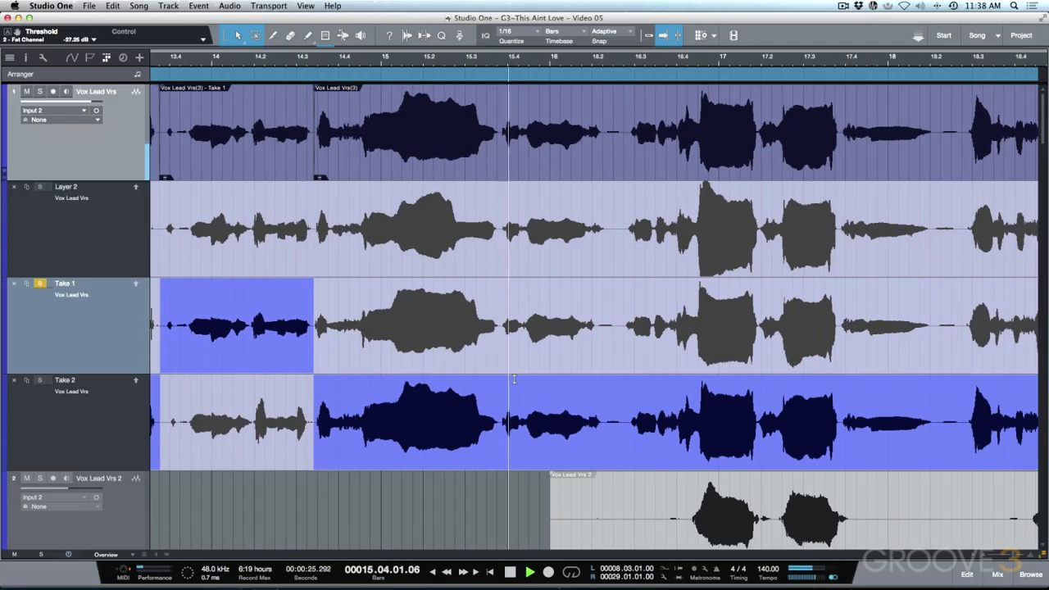
key("space")
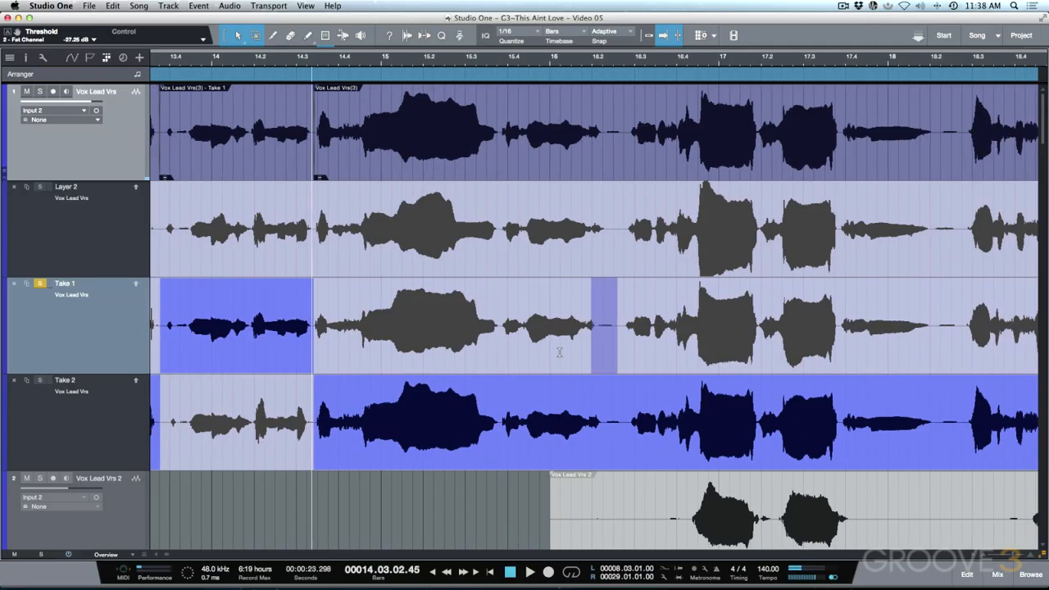
- Try Take 1, Layer 2 and Take 2 in turn for the phrase from about bar 15.4 to 16.2 during playback
left_click_drag(578, 351, 502, 348)
key("space")
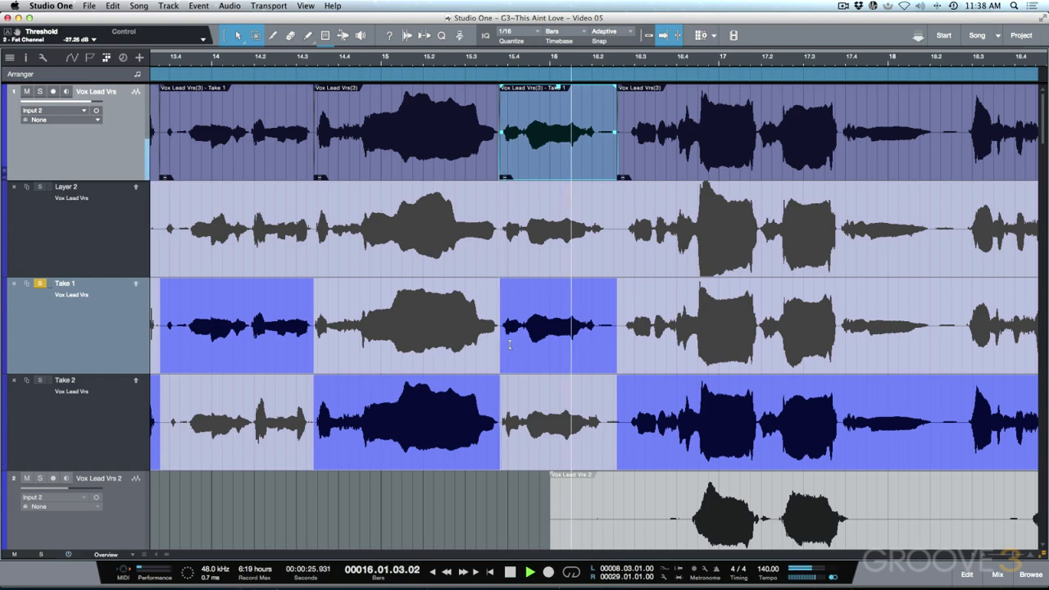
left_click(557, 263)
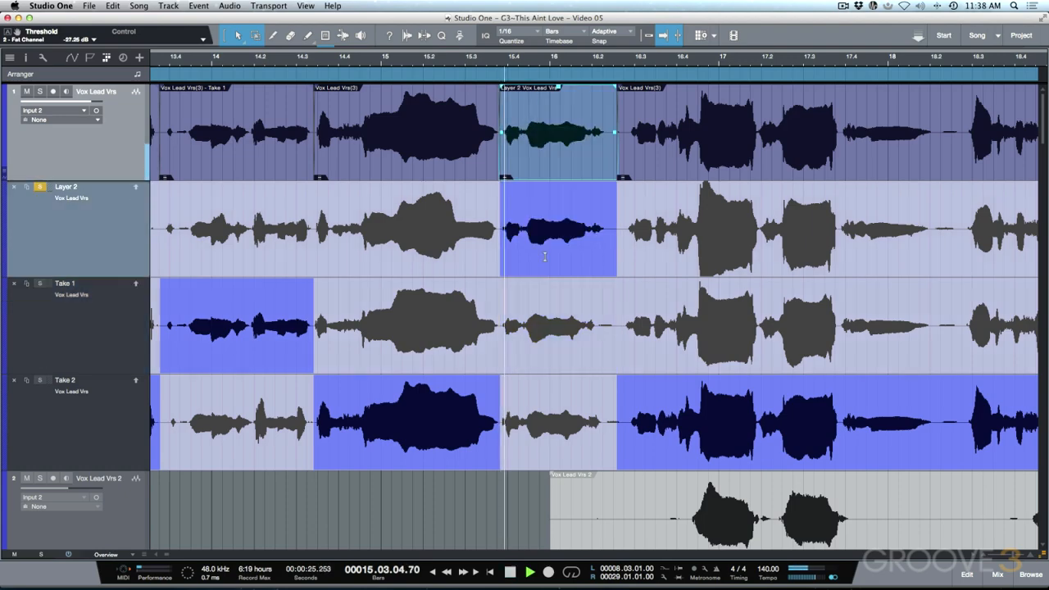
left_click(557, 313)
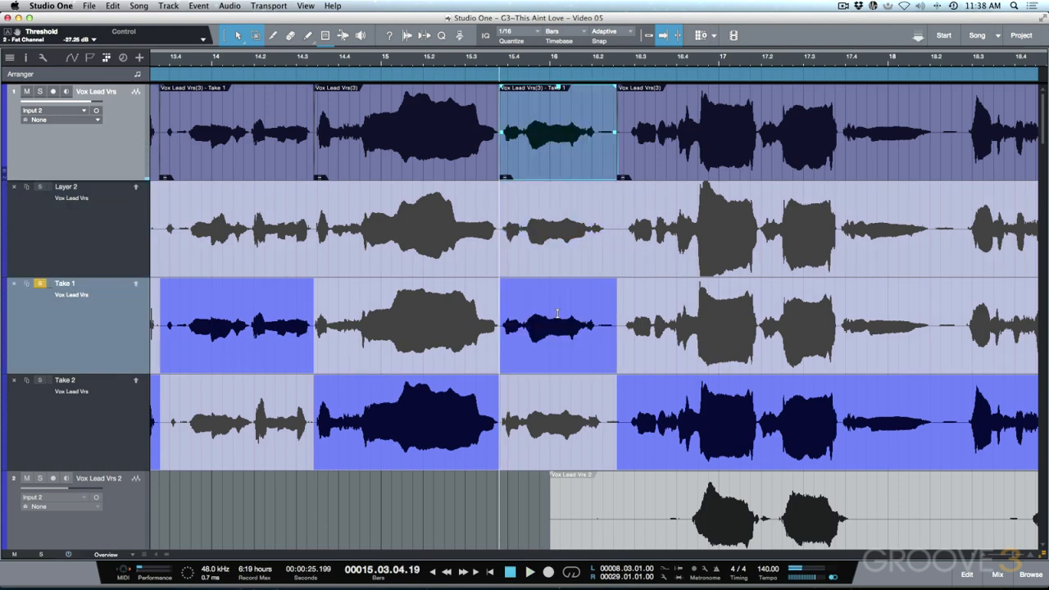
left_click(554, 394)
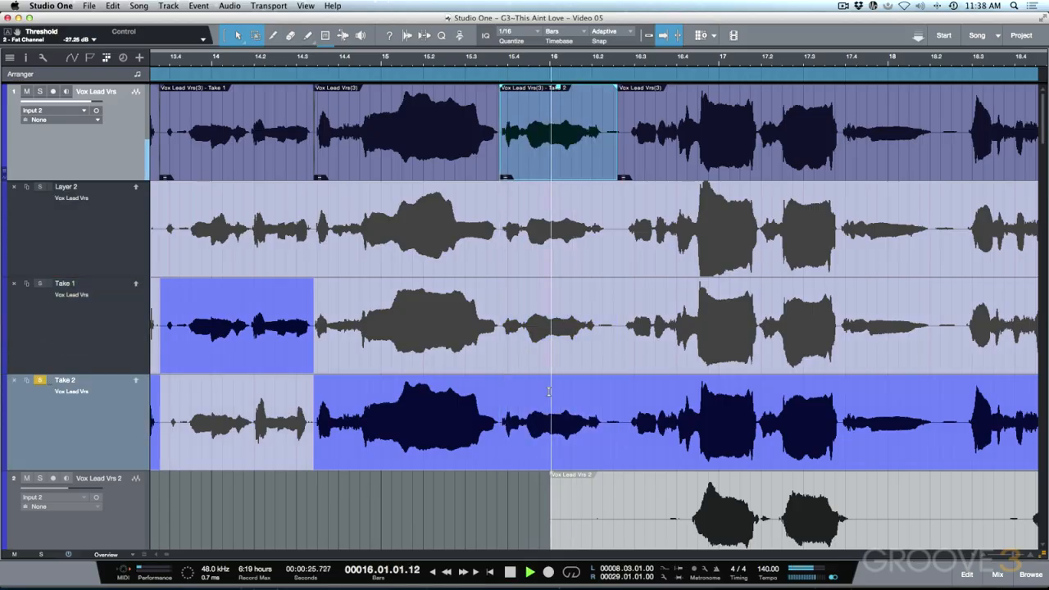
key("space")
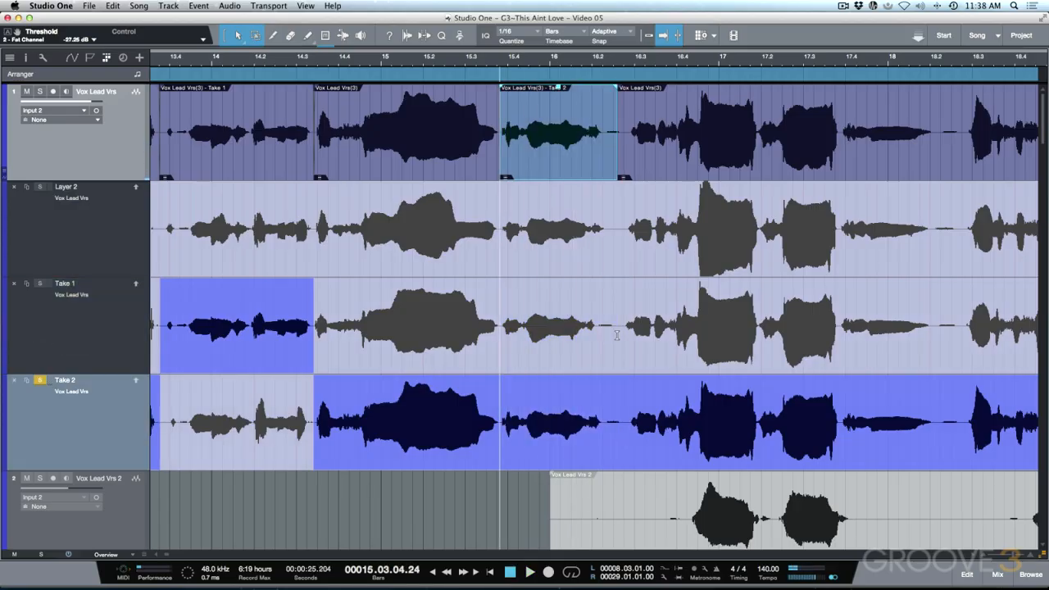
- Comp the phrase from about bar 15.4 to 16.2 from Take 1 and play it
left_click_drag(617, 335, 500, 353)
key("space")
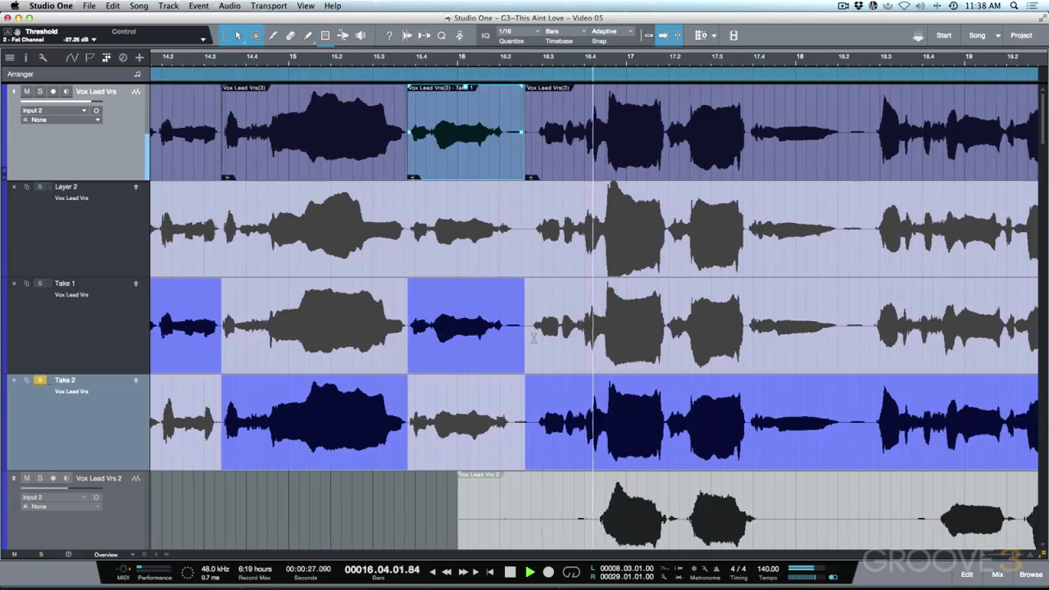
key("space")
- Comp the following line from Take 1, from about bar 16.2 to 18.2, and play it
left_click_drag(723, 328, 402, 343)
key("space")
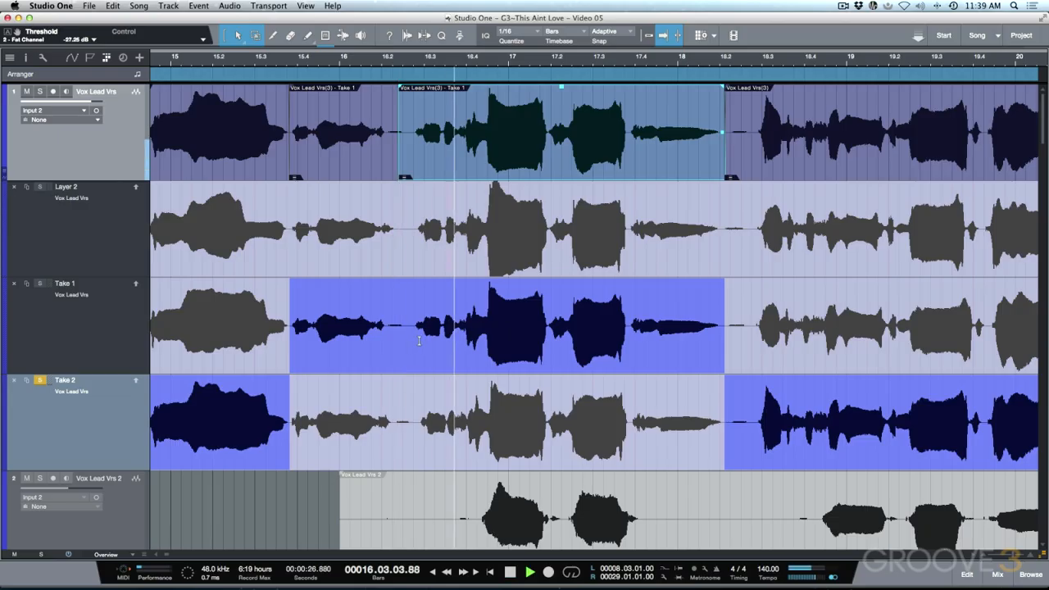
key("space")
- Replace the part from about bar 16.2 to 17.4 with Layer 2 and play the comp past bar 20
left_click_drag(587, 238, 353, 251)
key("space")
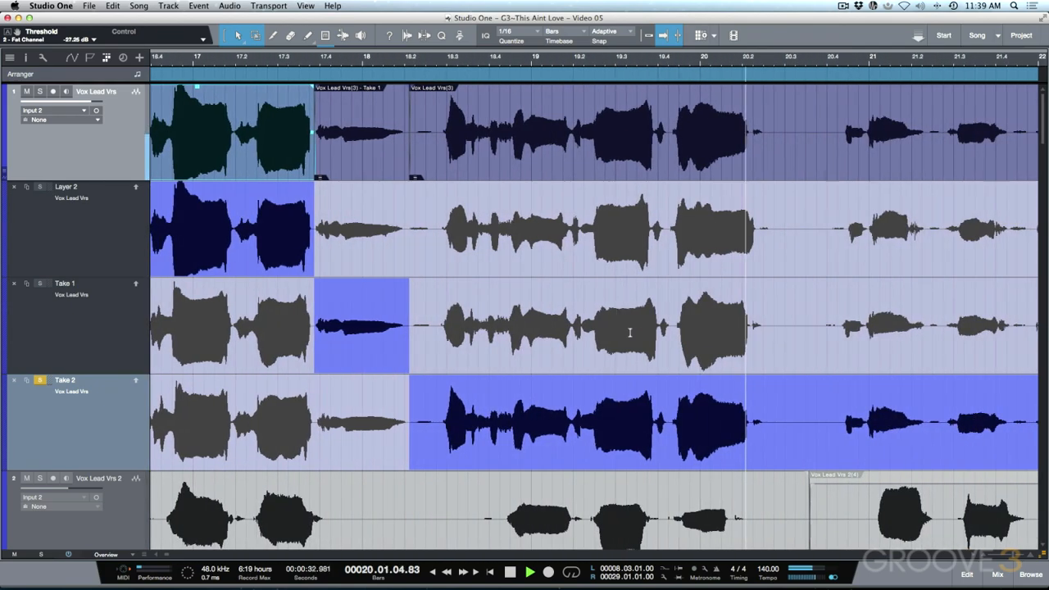
key("space")
- Try Take 1 and Layer 2 alternately for the word from about bar 19.4 to 20.3, playing each choice
left_click_drag(753, 331, 869, 332)
scroll(835, 331, "right", 3)
key("space")
key("space")
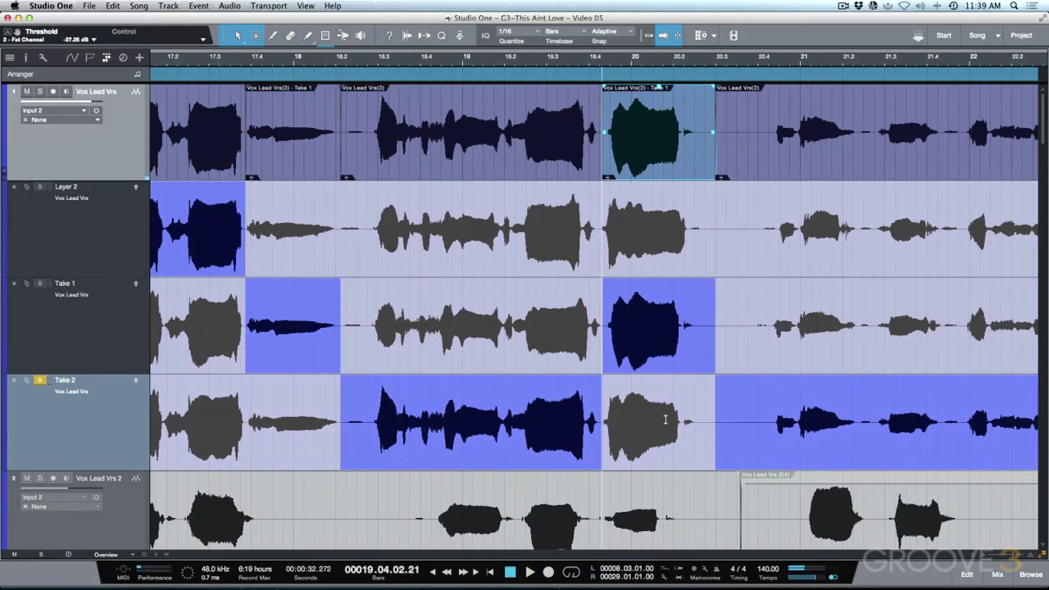
left_click(665, 247)
key("space")
key("space")
left_click(668, 314)
key("space")
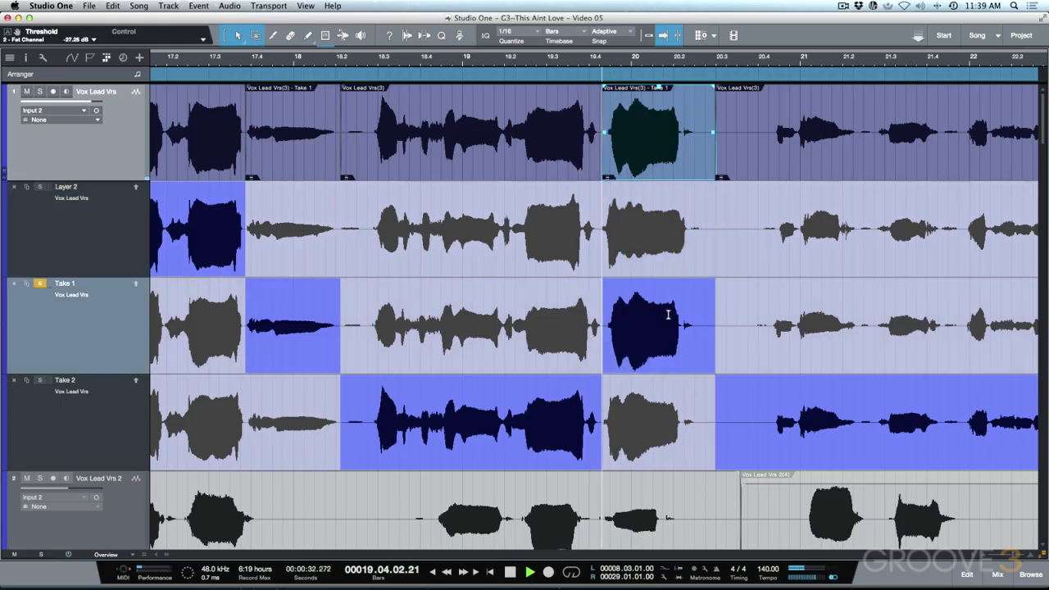
- Switch the word from about bar 19.4 to 20.3 to Take 2 and play it
left_click(663, 426)
key("space")
key("space")
key("space")
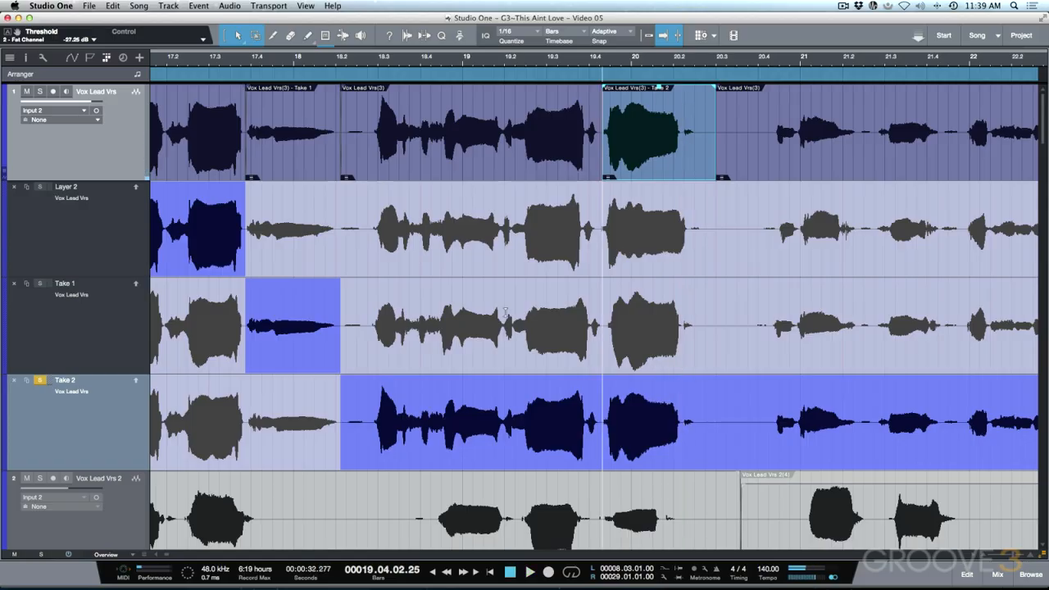
key("space")
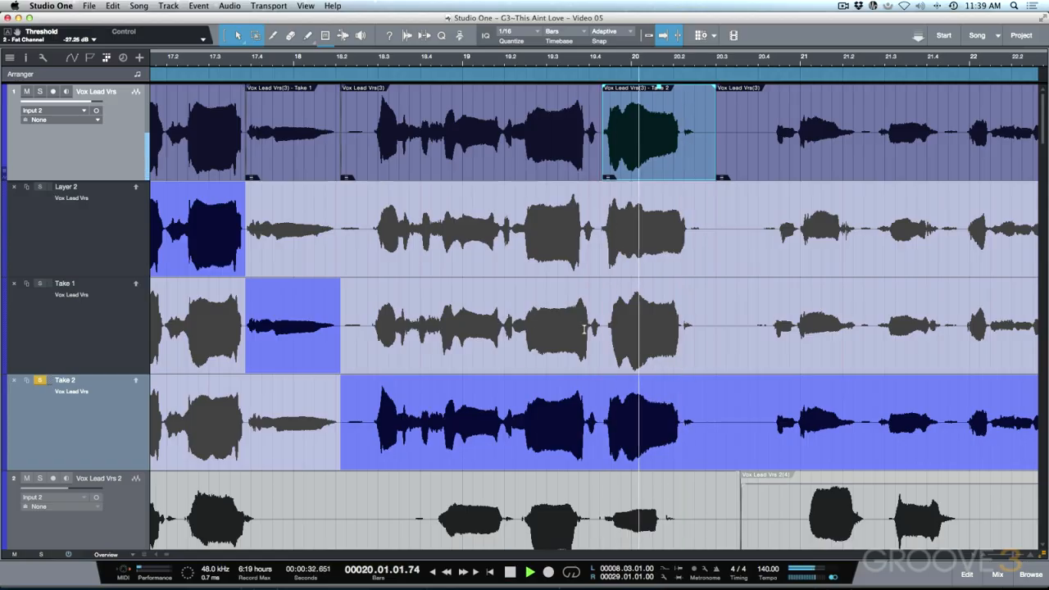
- Try Take 1 again for the word from about bar 19.4 to 20.3, then restore Take 2 and play past bar 21.2
left_click_drag(608, 328, 721, 338)
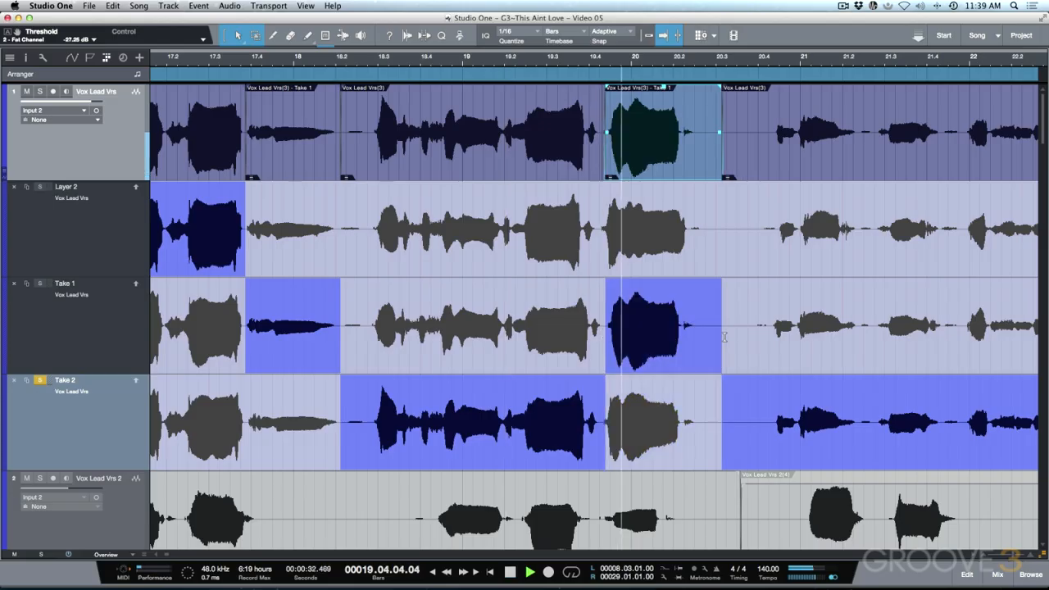
key("space")
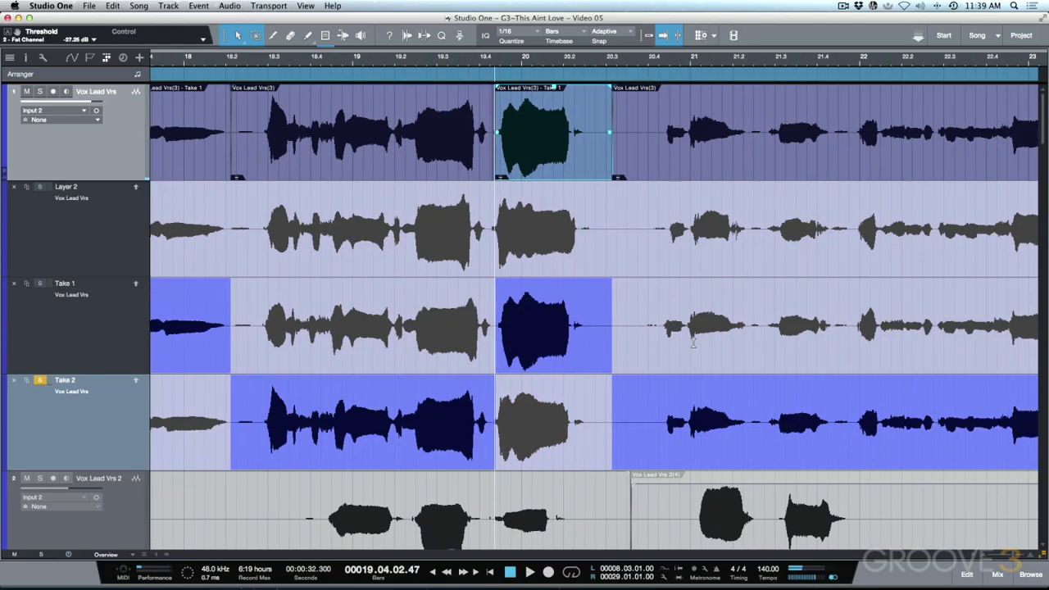
left_click(576, 391)
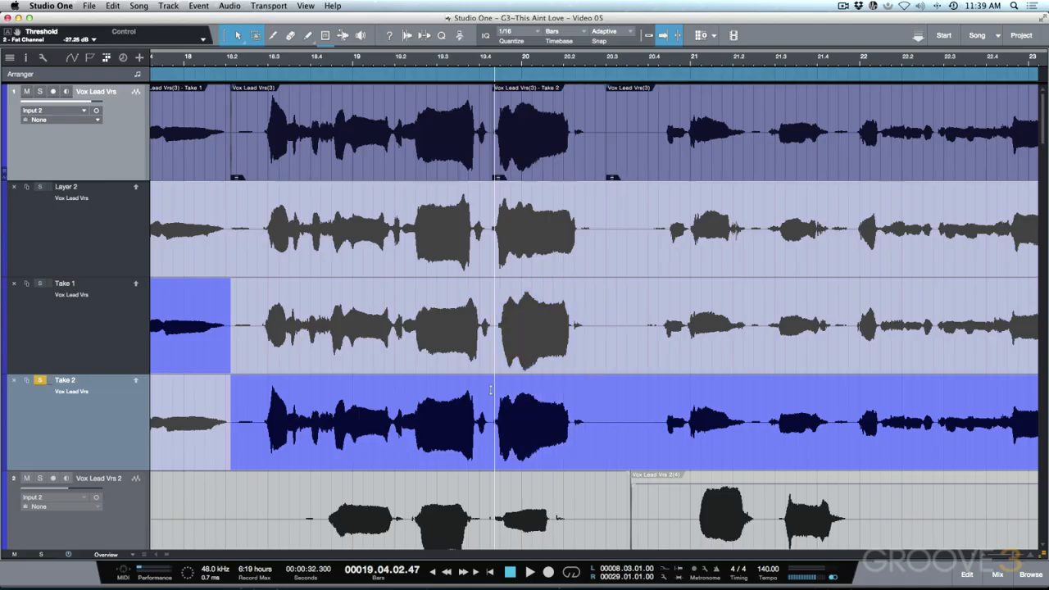
key("space")
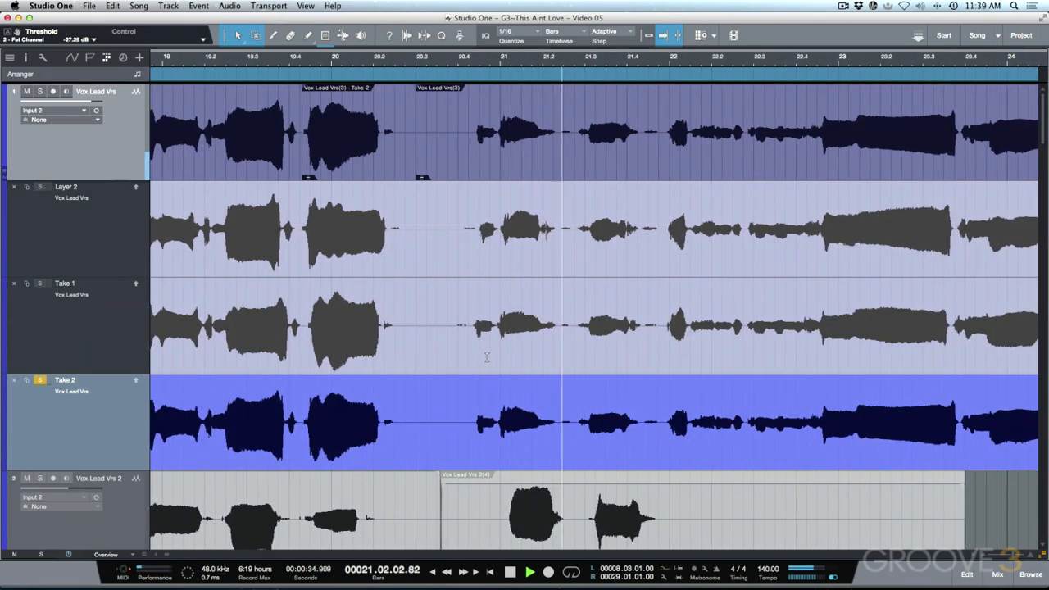
key("space")
- Comp the phrase from about 20.03.03 to 21.4 from Layer 2, comparing it with Take 1 during playback
left_click_drag(659, 340, 448, 353)
key("space")
left_click(558, 241)
key("space")
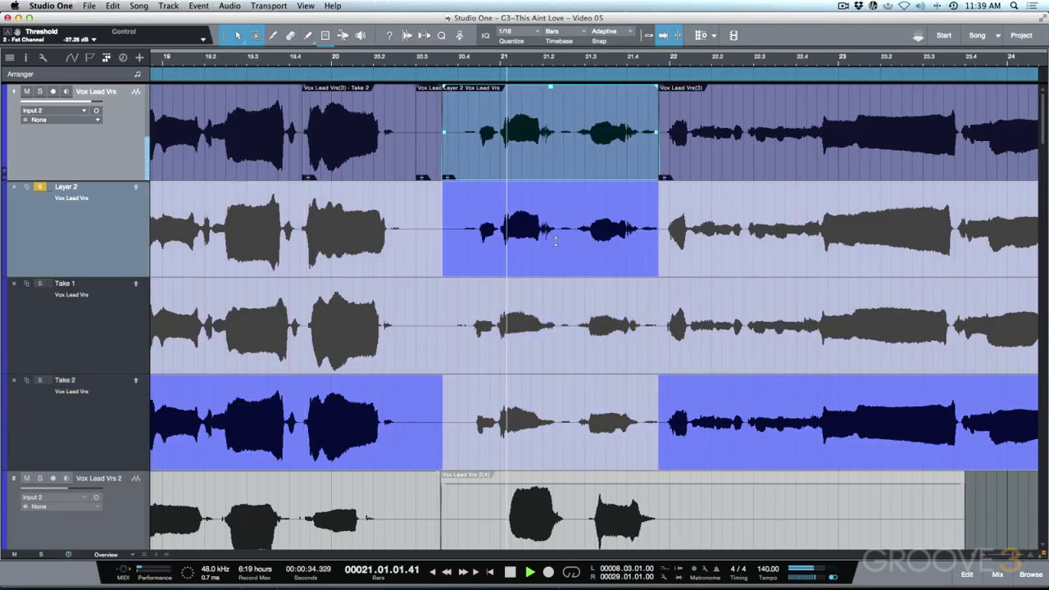
key("space")
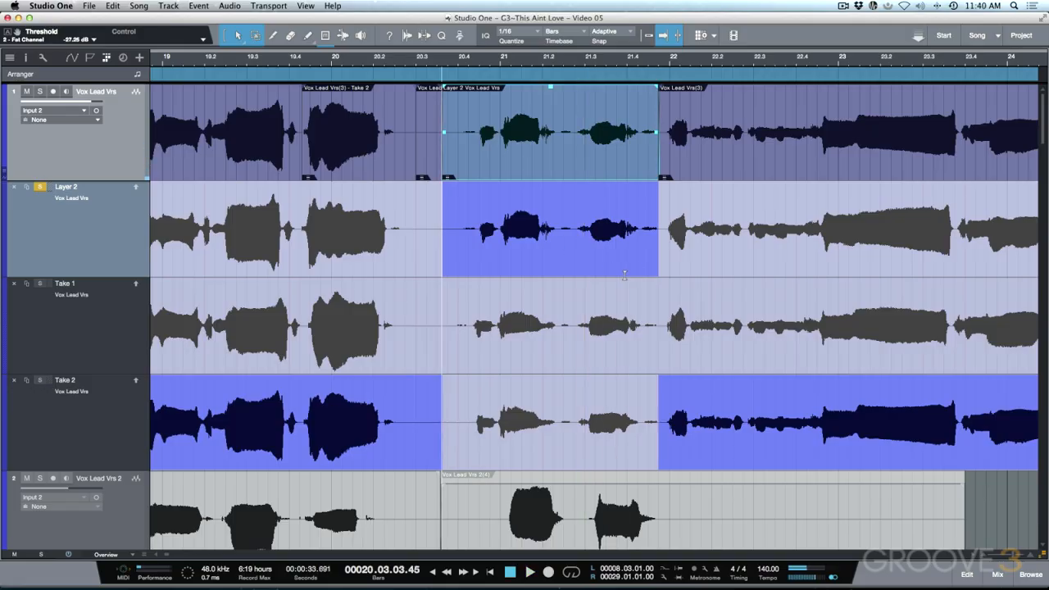
- Extend the end of the Layer 2 phrase to about 21.04.04 and play it from its start
left_click_drag(659, 262, 665, 260)
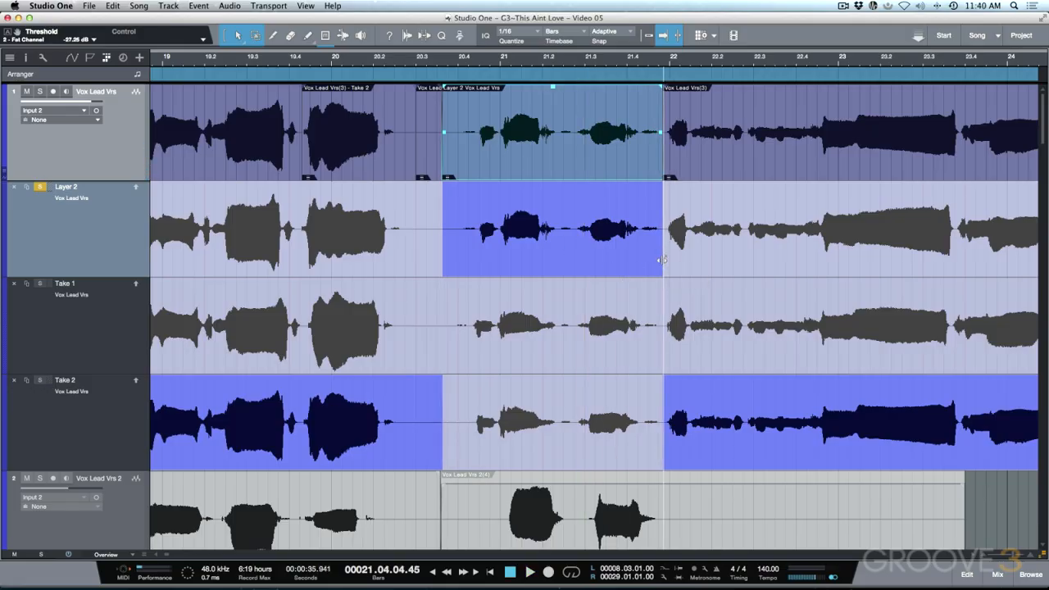
scroll(637, 265, "right", 2)
key("space")
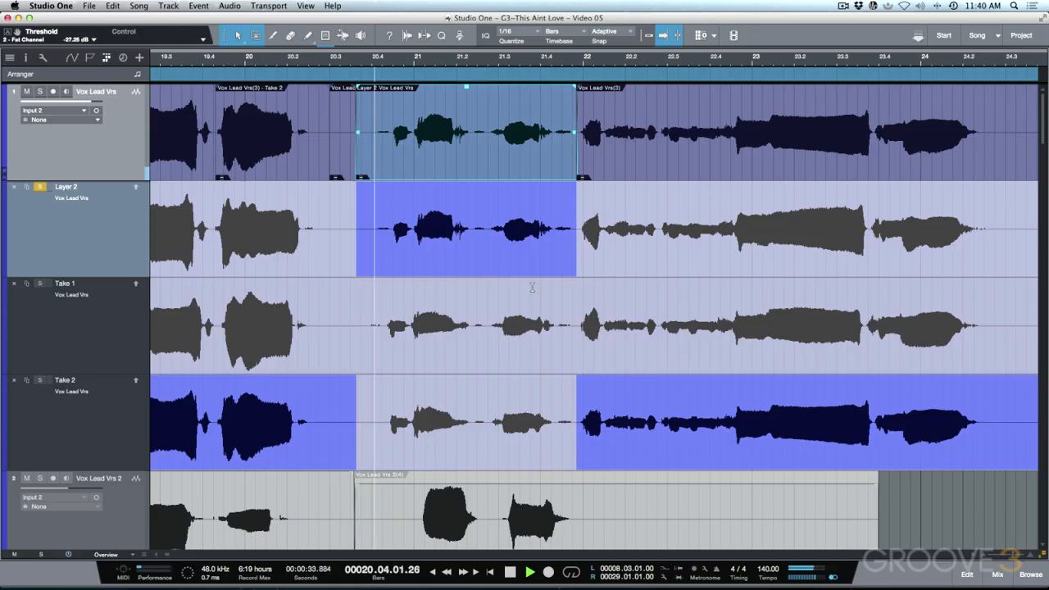
scroll(532, 285, "right", 1)
key("space")
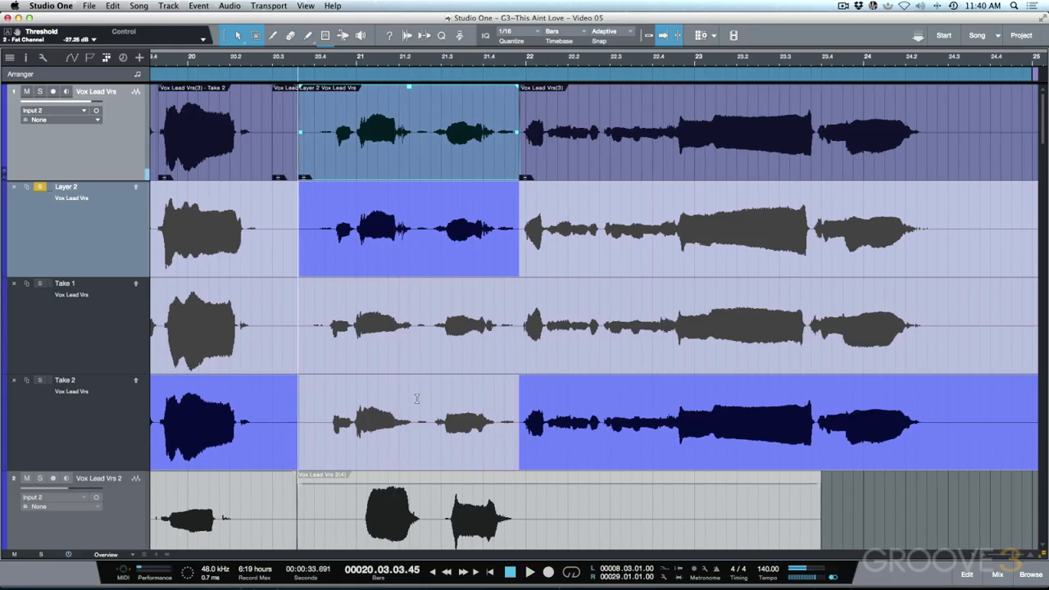
- Move the start of the Layer 2 phrase to about 21.02.02 and play the transition from about 20.03.03
left_click_drag(300, 453, 416, 453)
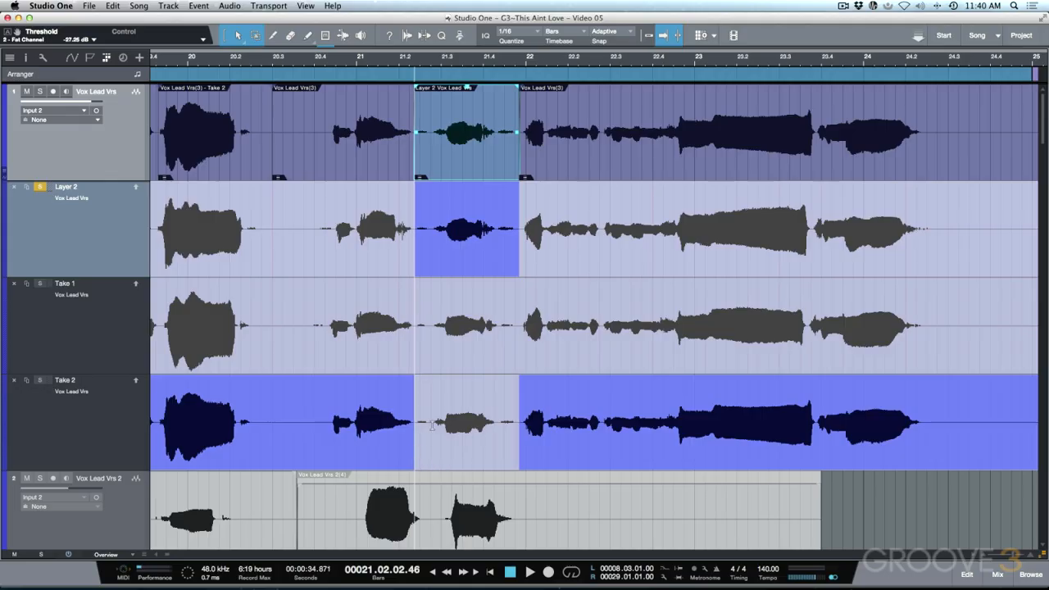
left_click(301, 237)
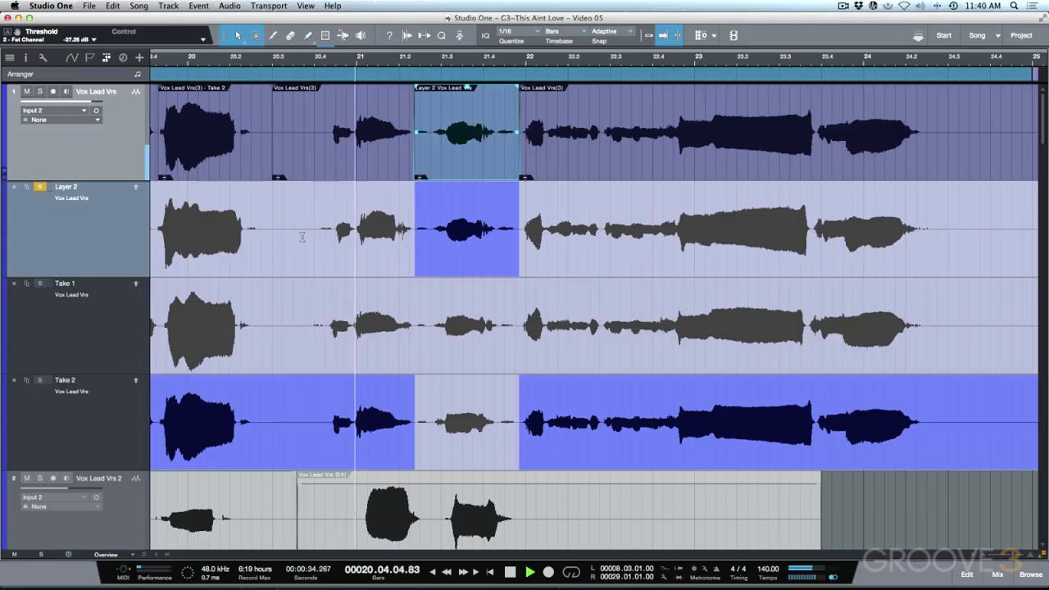
key("space")
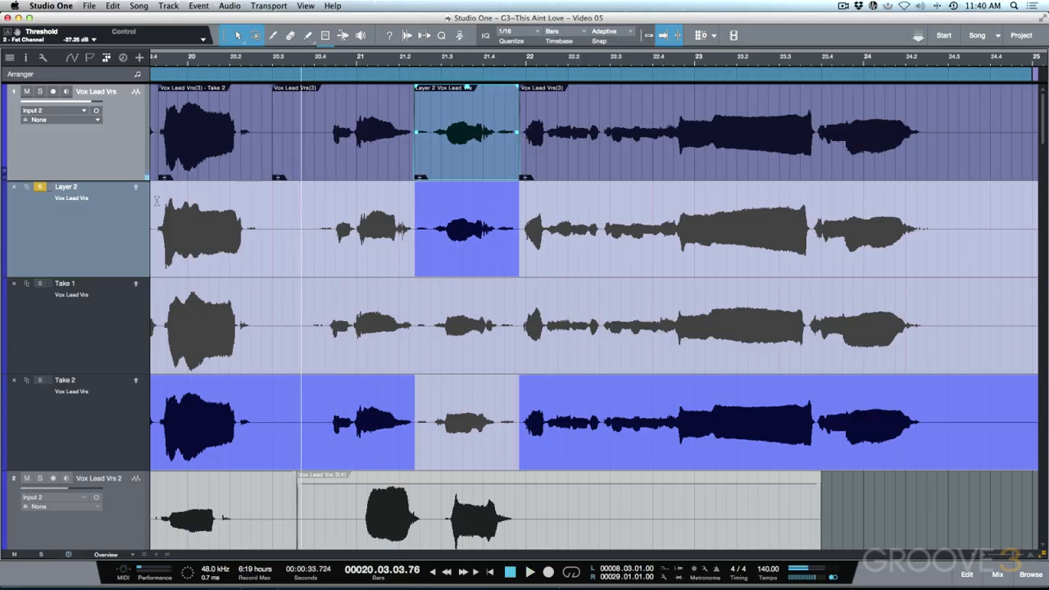
key("space")
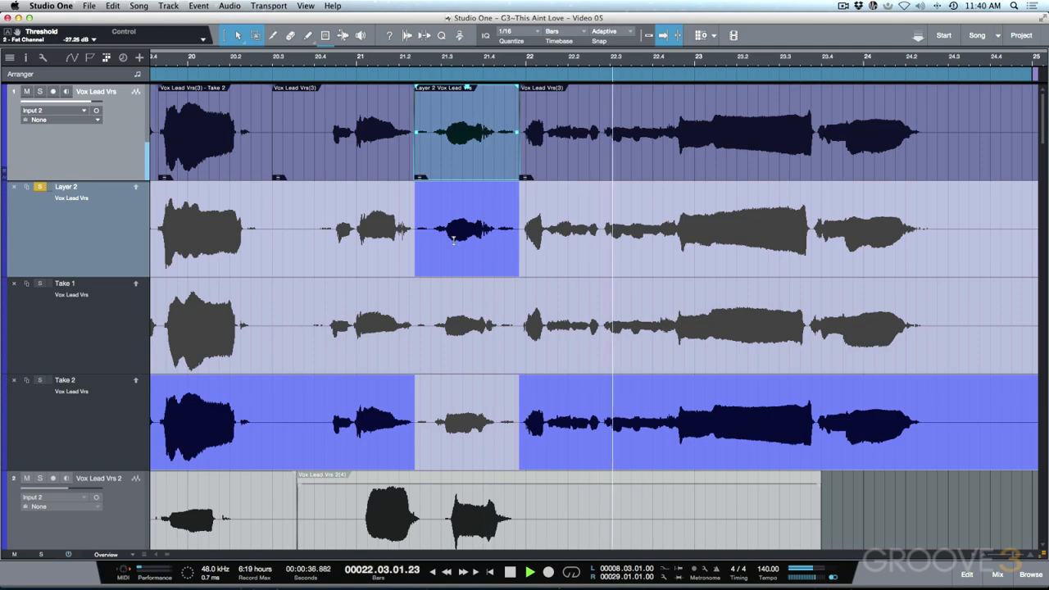
key("space")
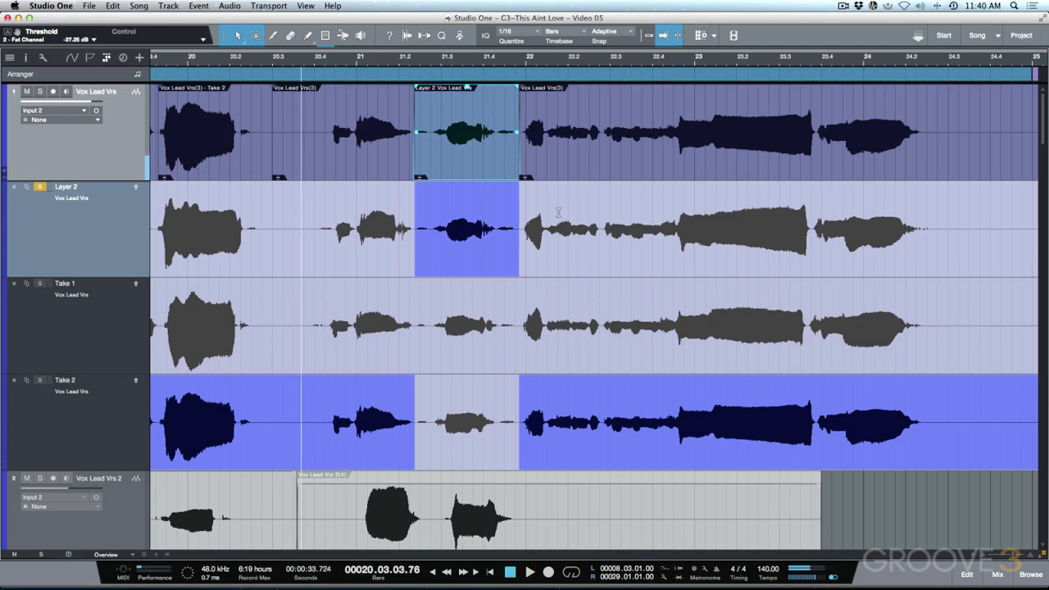
- Extend the end of the Layer 2 phrase to about 22.02.04, turn off Layer 2's solo and play the result
left_click_drag(519, 242, 601, 258)
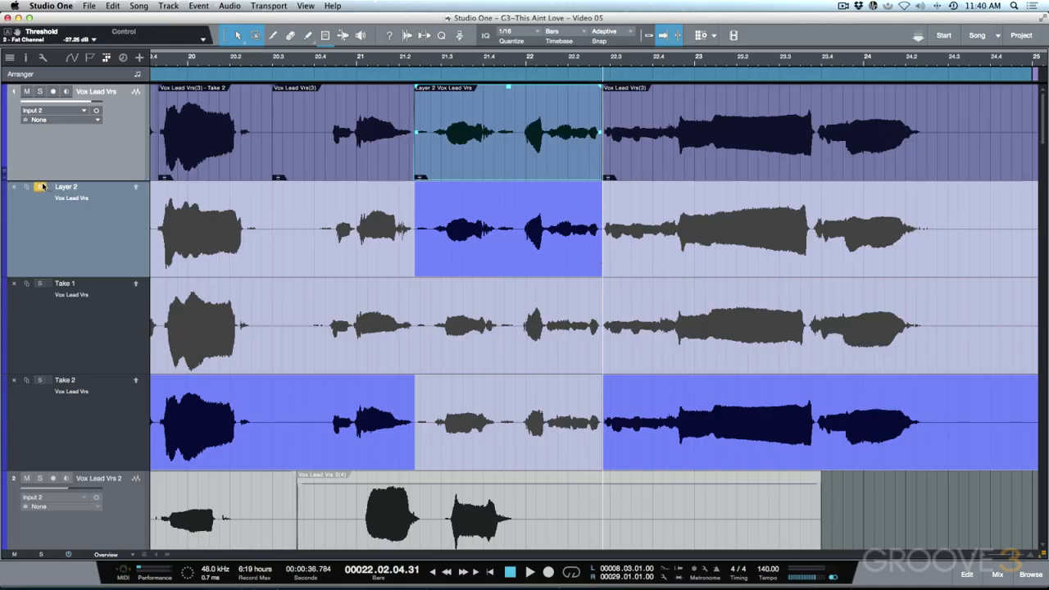
key("space")
key("space")
key("space")
key("space")
key("l")
key("space")
scroll(482, 241, "right", 1)
scroll(482, 241, "right", 3)
key("space")
- Comp the phrase from about 21.04.04 to 22.02.04 from Take 1 and play it into bar 23
left_click_drag(384, 342, 479, 350)
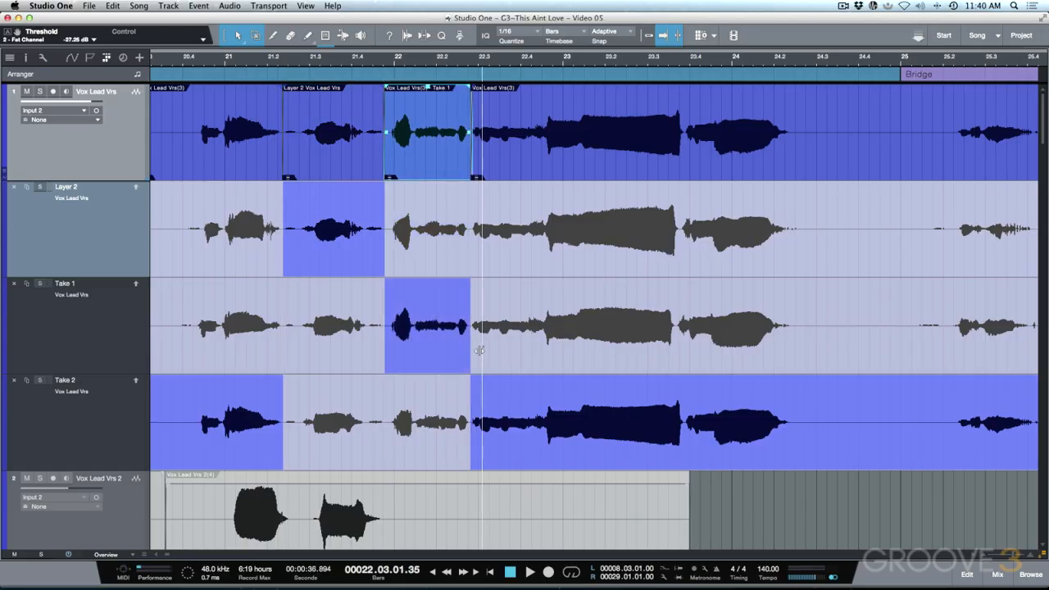
key("space")
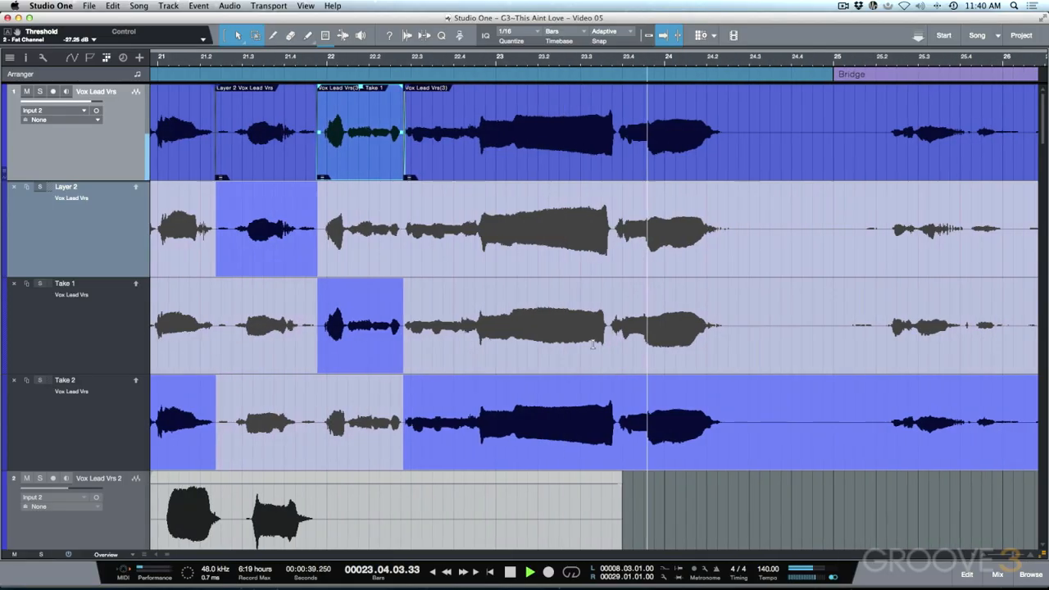
key("space")
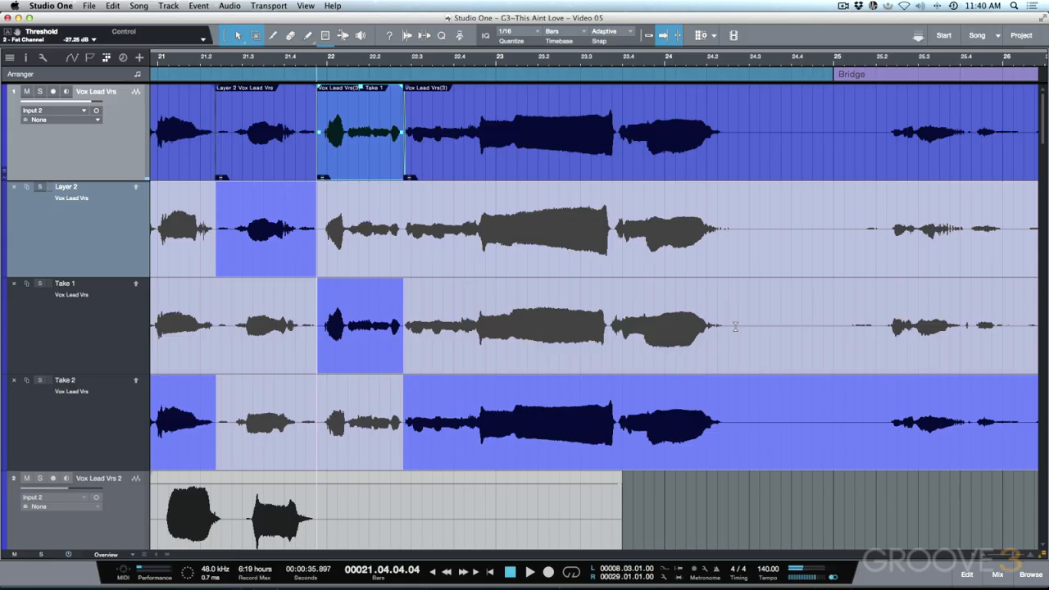
- Extend the Take 1 phrase to about 24.03.01 and play the added part
left_click_drag(403, 358, 751, 349)
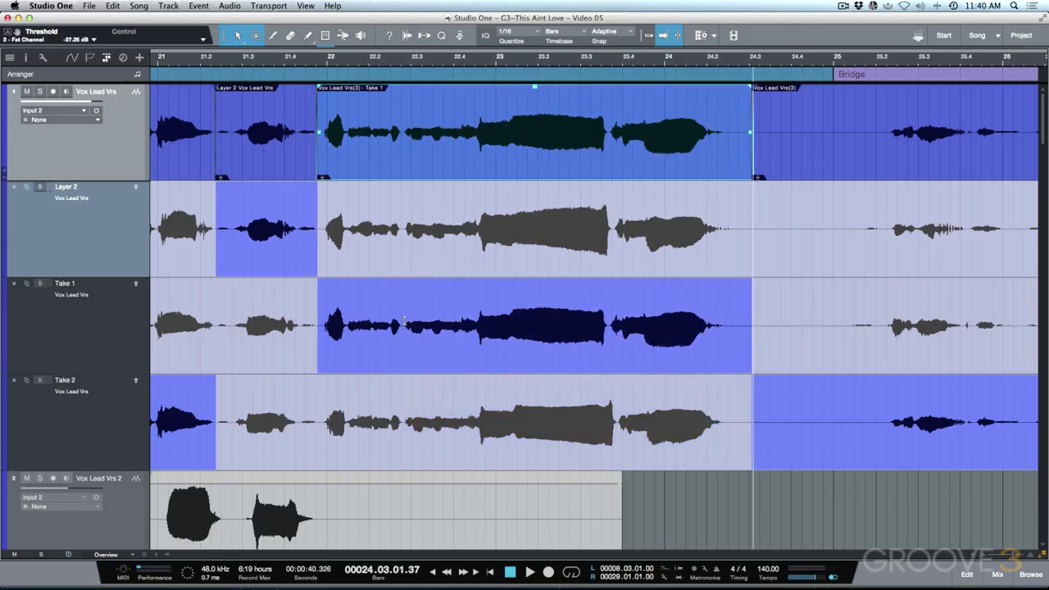
key("ctrl+space")
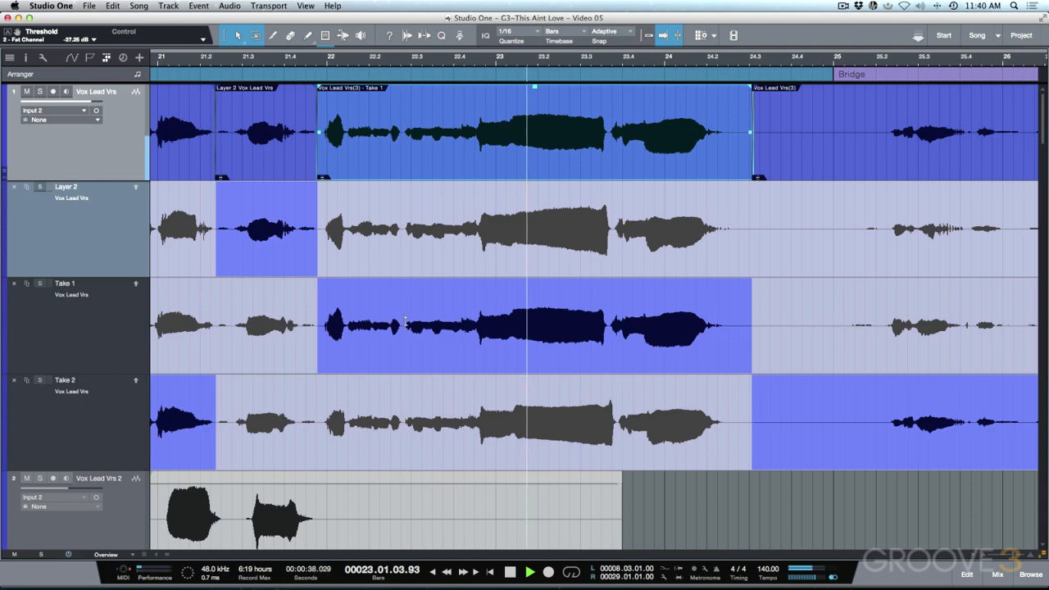
key("space")
key("space")
key("space")
- Try Layer 2 for the phrase from about 22.02.04 to 24.03, play it, and restore Take 1
left_click_drag(401, 234, 757, 270)
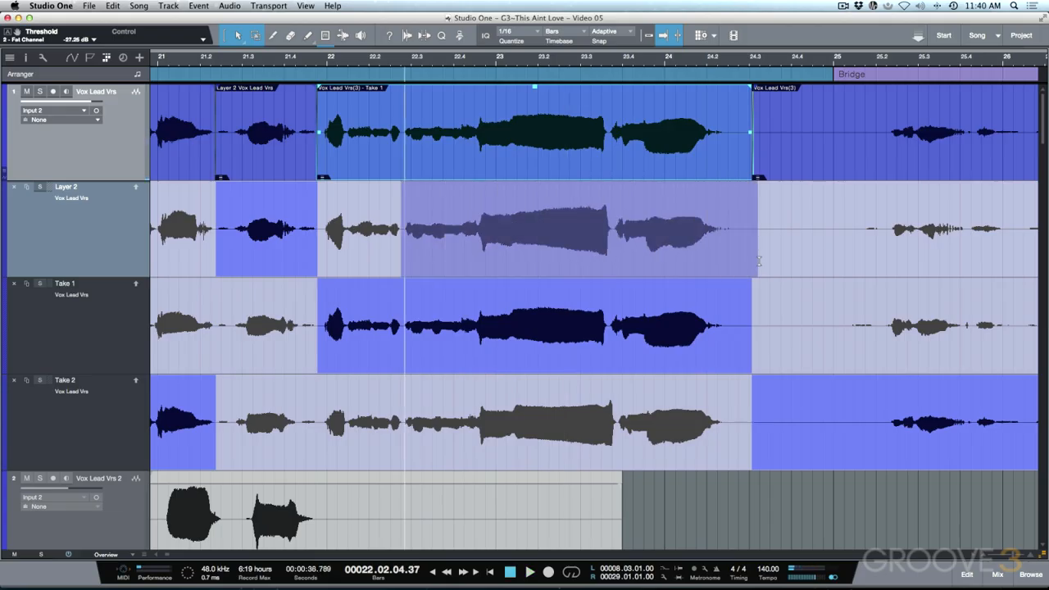
key("space")
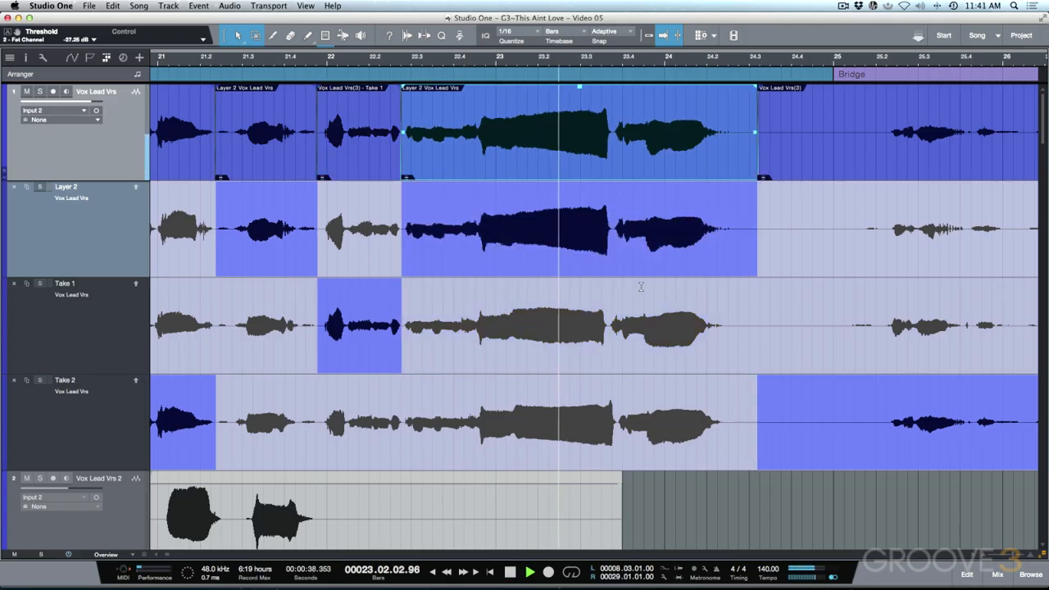
key("space")
left_click(488, 350)
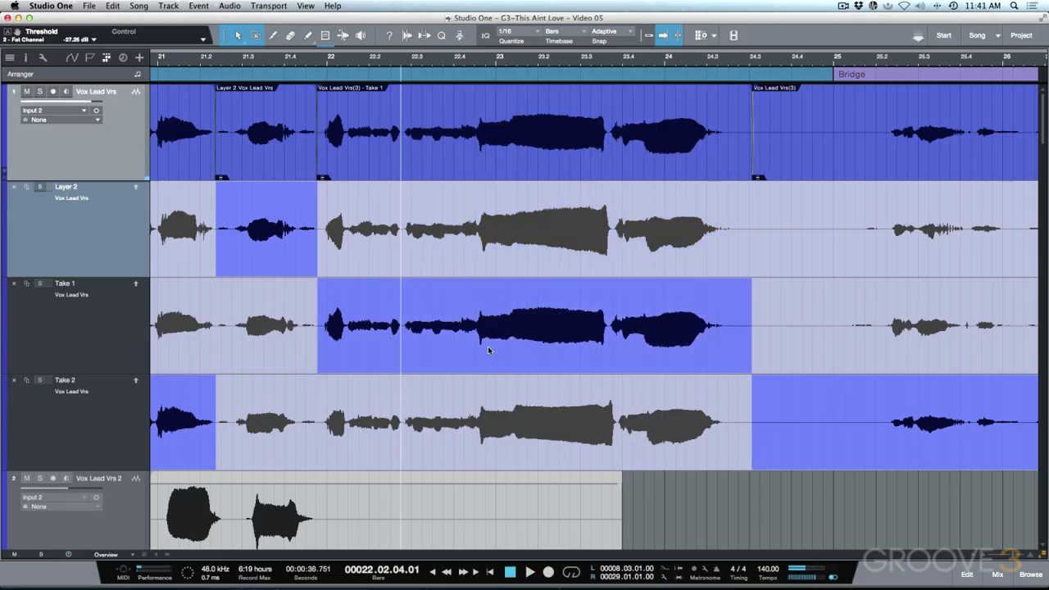
- Play the comp into the Bridge, comp the part from about 24.03.01 to 26.01.03 from Take 1, and play it
key("space")
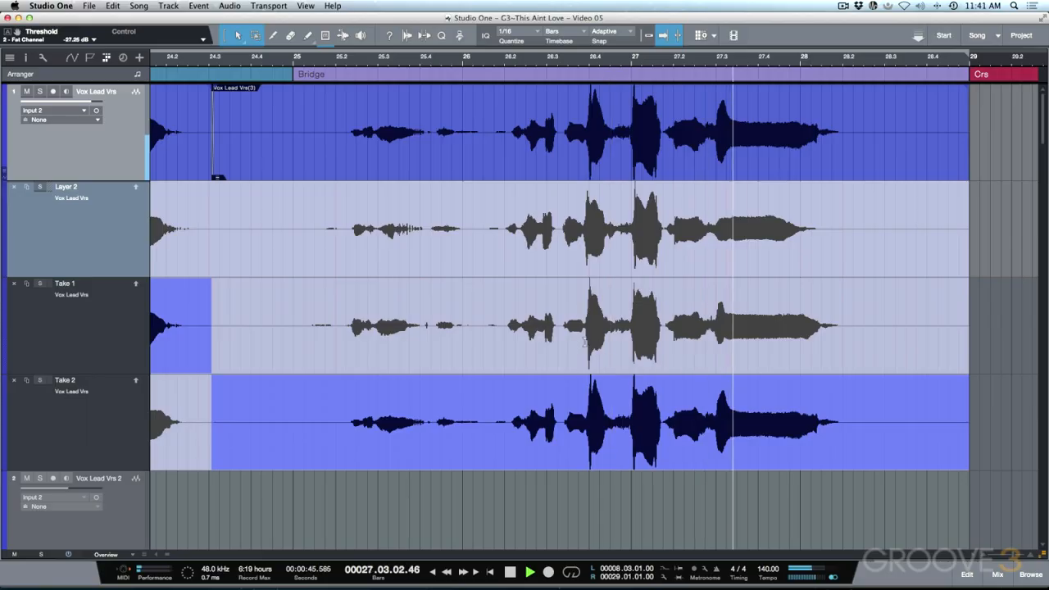
key("space")
scroll(568, 334, "right", 5)
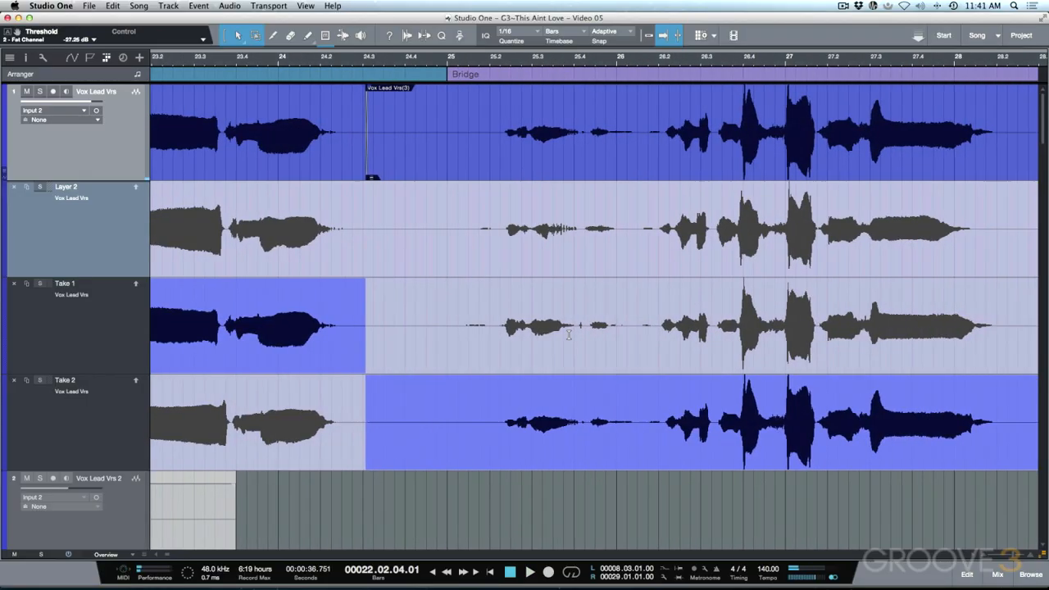
left_click_drag(585, 337, 311, 337)
key("space")
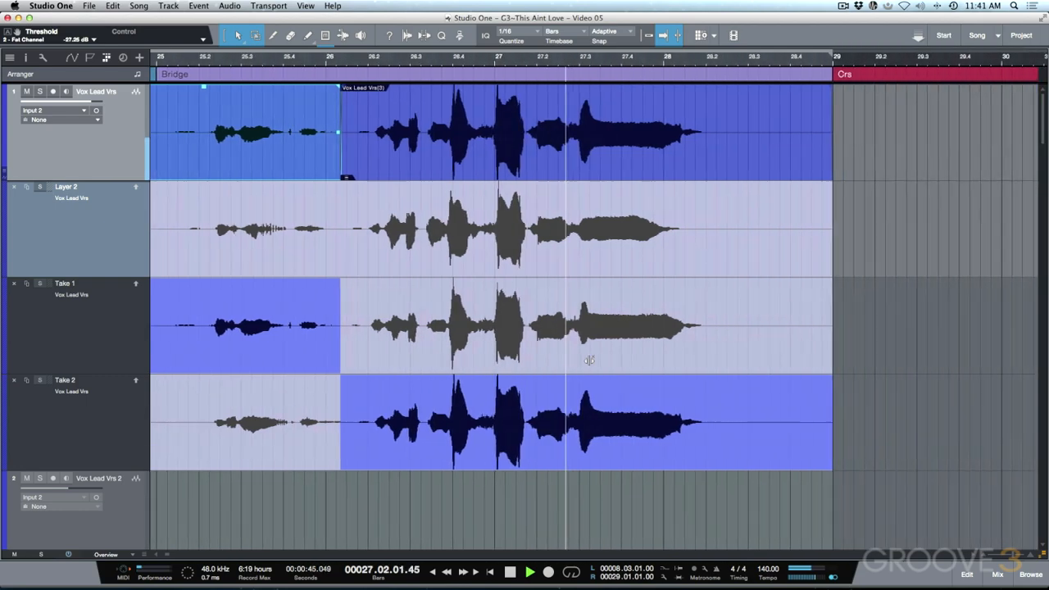
key("space")
scroll(507, 347, "right", 3)
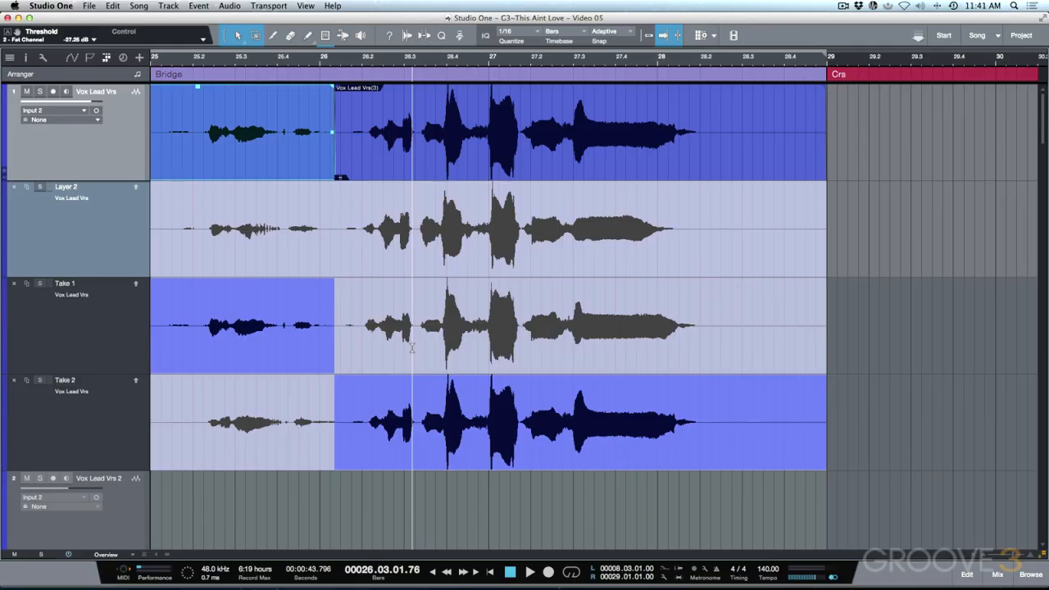
- Comp the closing phrase from about 27.01.04 to 28.02.04 from Take 1, comparing it with Layer 2 and Take 2 during playback
key("space")
left_click_drag(522, 344, 729, 344)
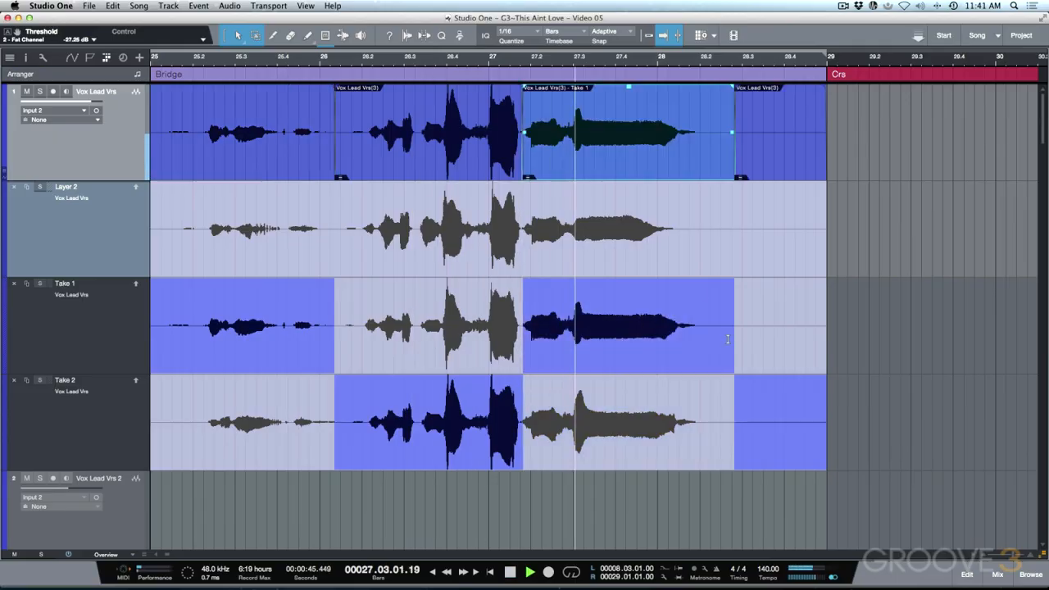
left_click(640, 240)
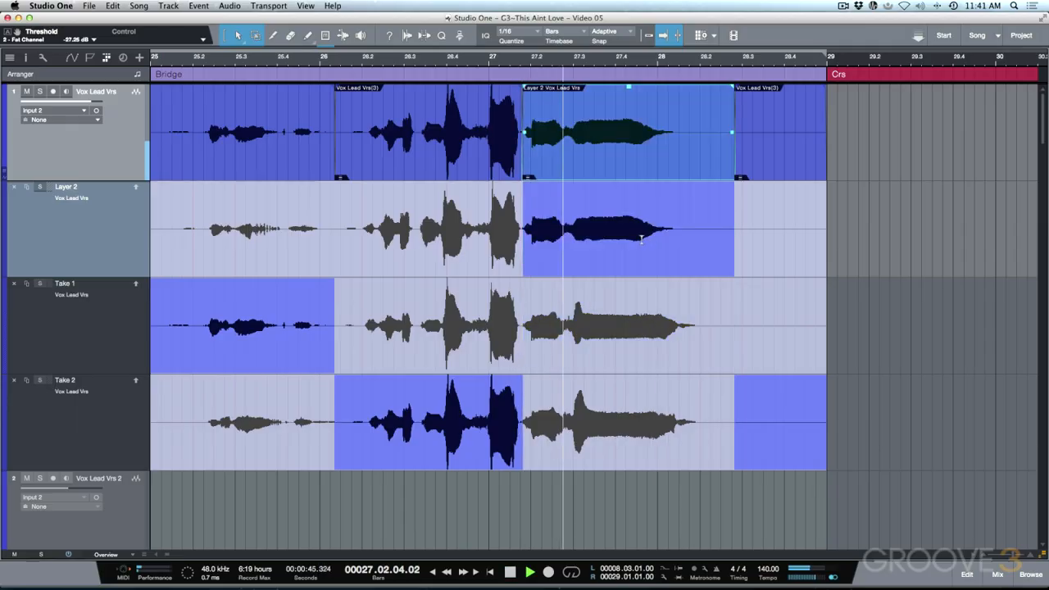
left_click(656, 343)
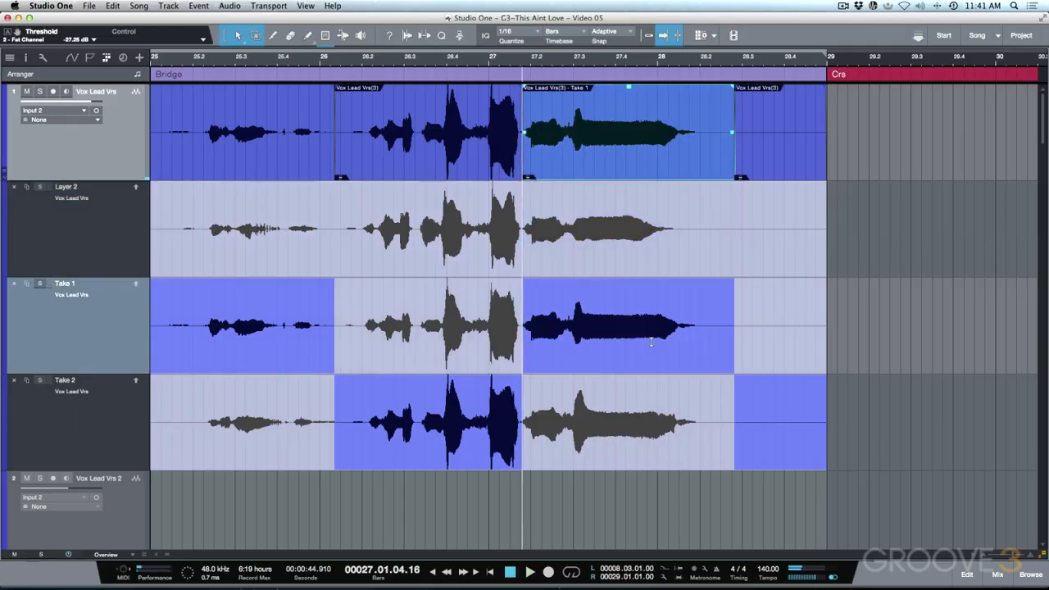
key("space")
left_click(648, 405)
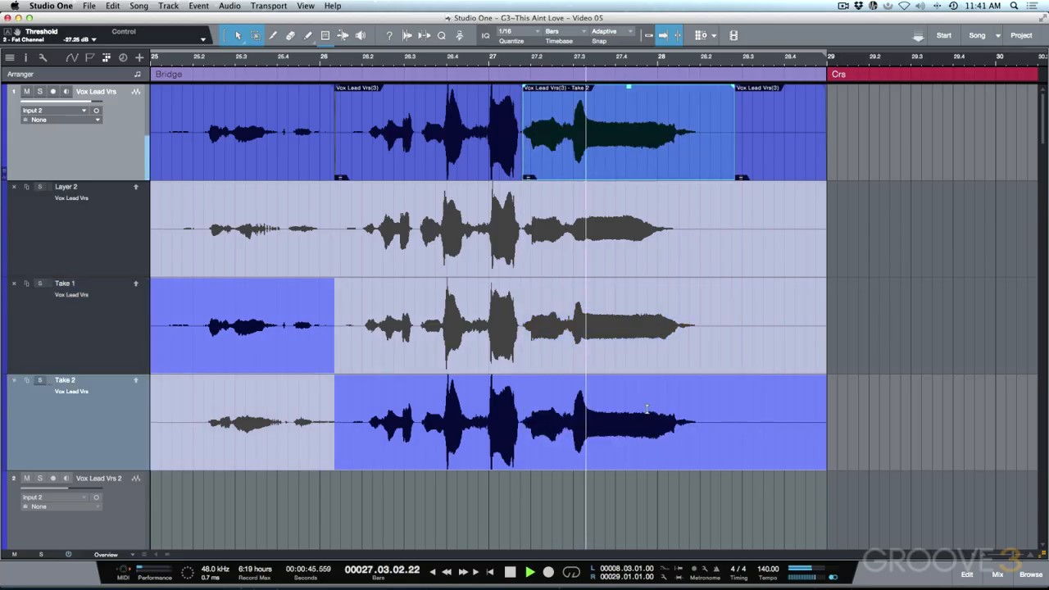
left_click(638, 346)
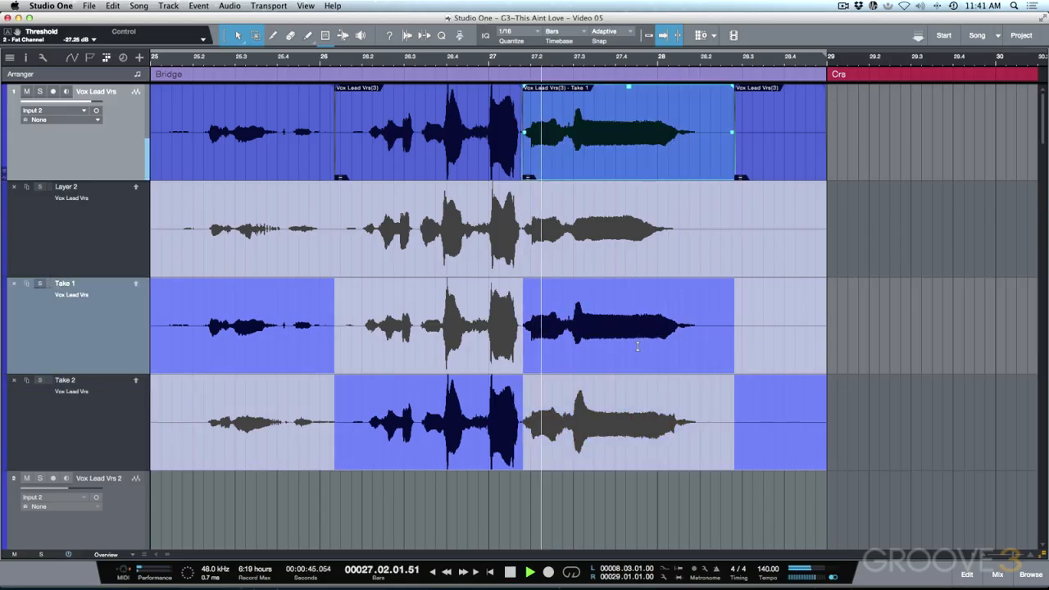
key("space")
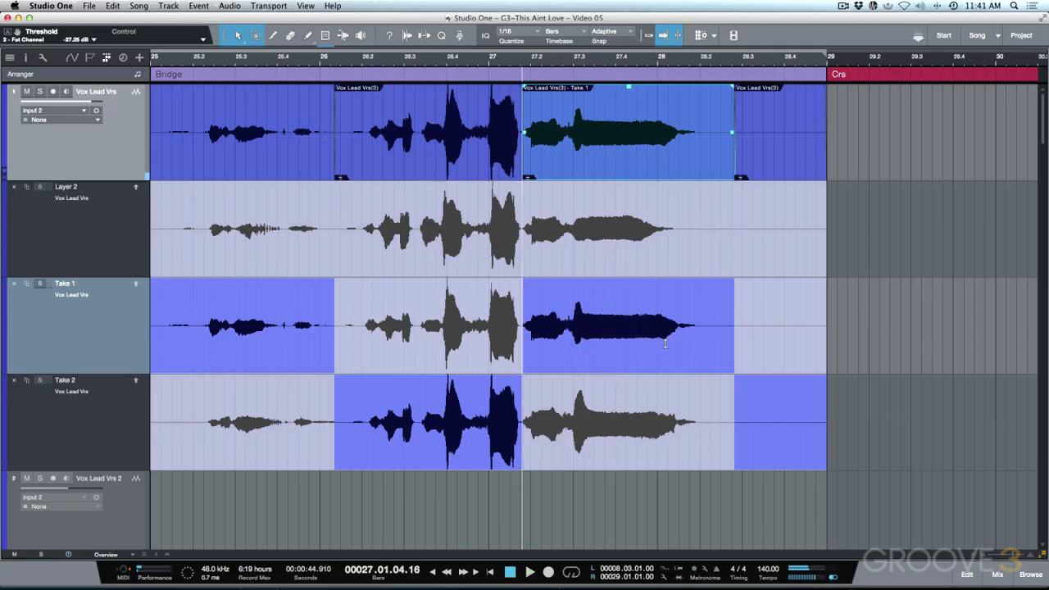
- Move the start of the closing Take 1 phrase to about 27.02.04.91, just before the final held note
scroll(665, 347, "left", 1)
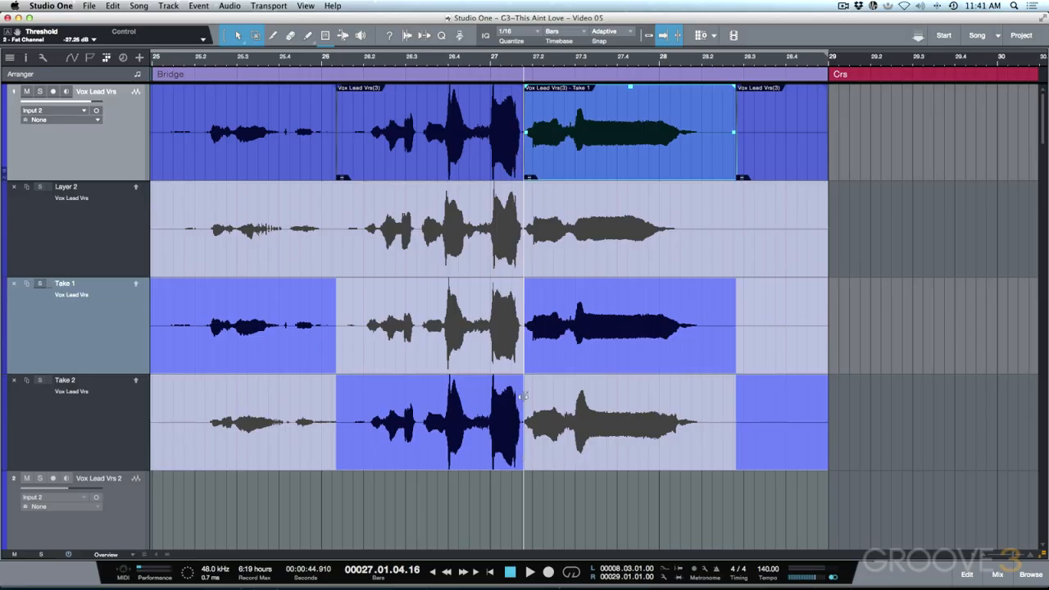
left_click_drag(521, 393, 568, 395)
key("e")
key("e")
key("e")
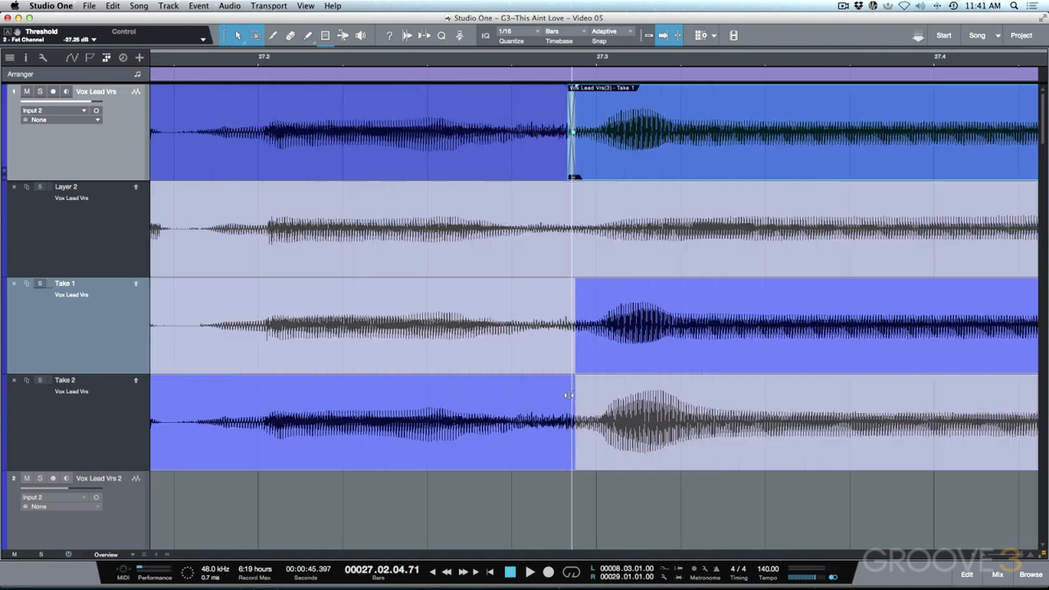
scroll(569, 395, "up", 5)
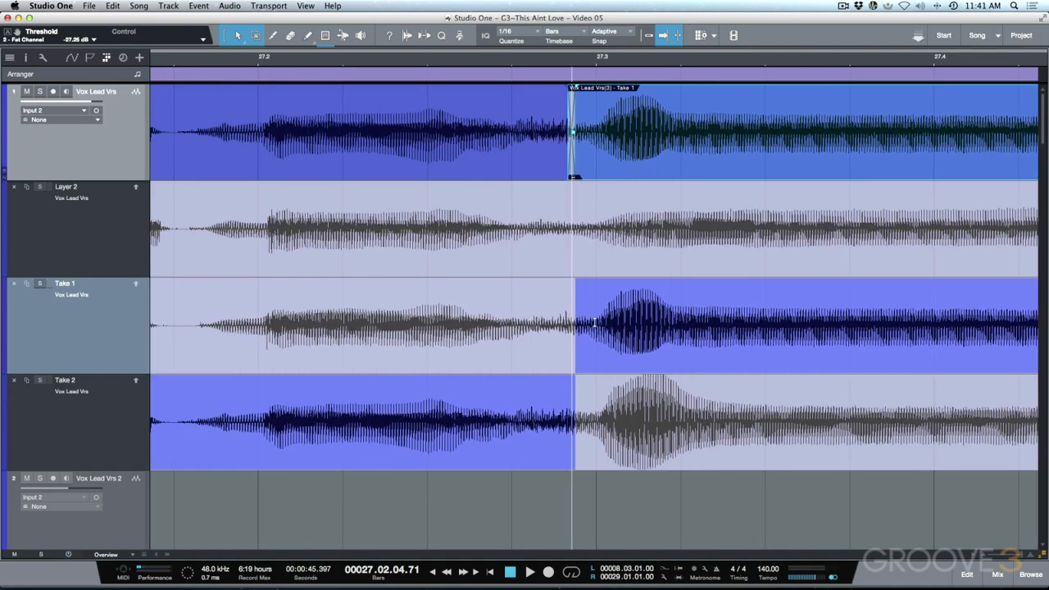
left_click_drag(576, 175, 593, 175)
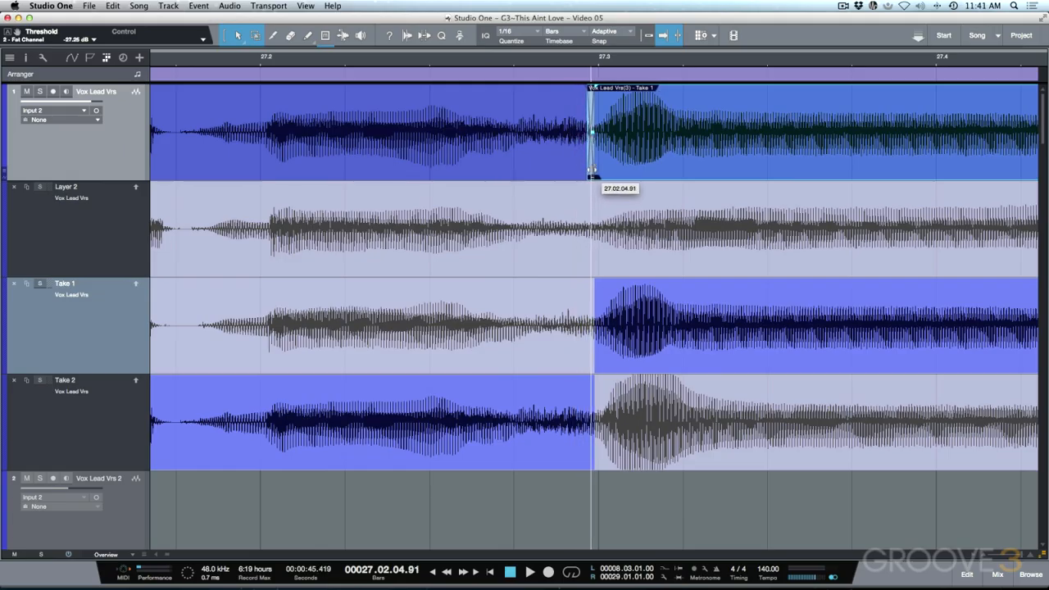
- Play the comp from about 26.01.03 across the new edit point and extend the closing Take 1 phrase to bar 29
key("w")
key("w")
key("w")
key("w")
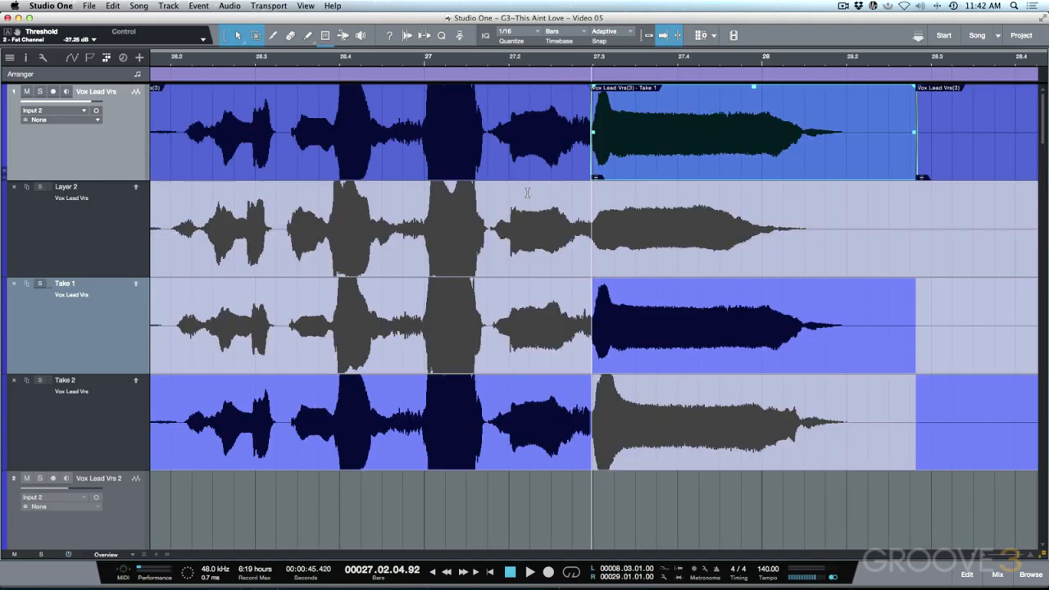
key("ctrl+space")
scroll(543, 267, "right", 3)
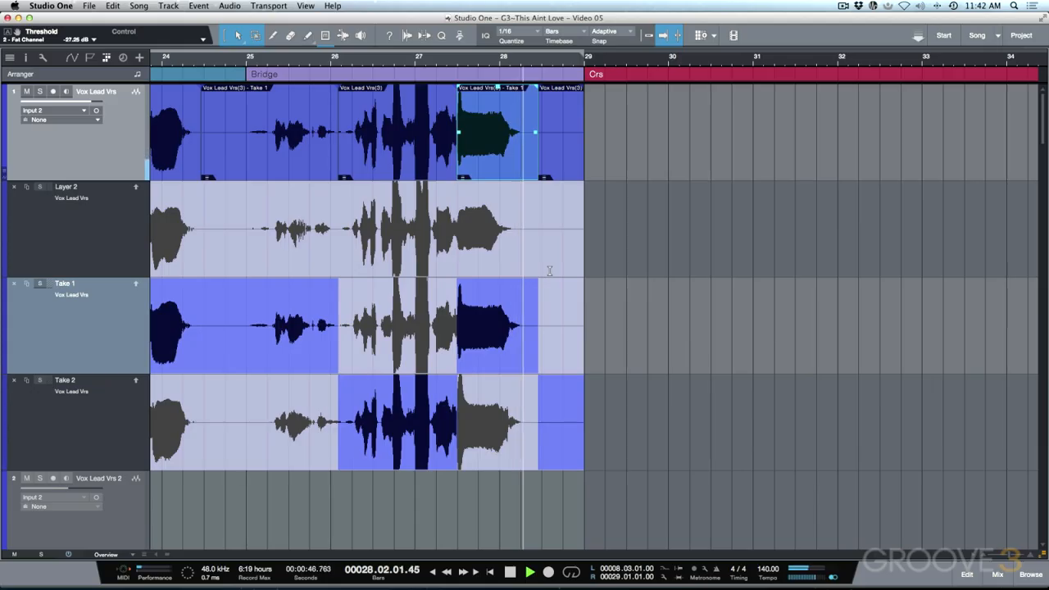
key("space")
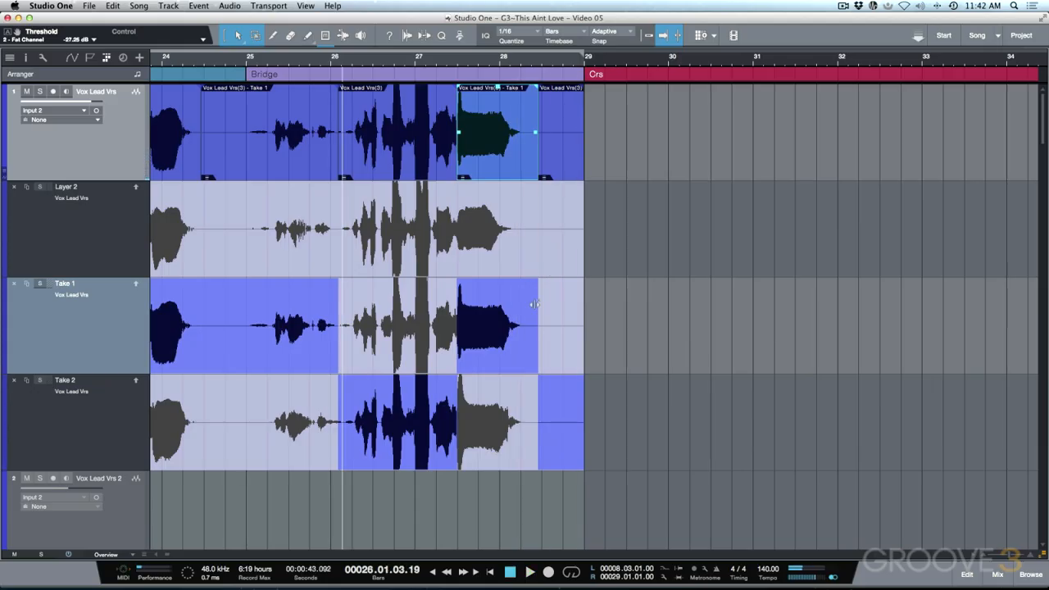
left_click_drag(538, 358, 654, 363)
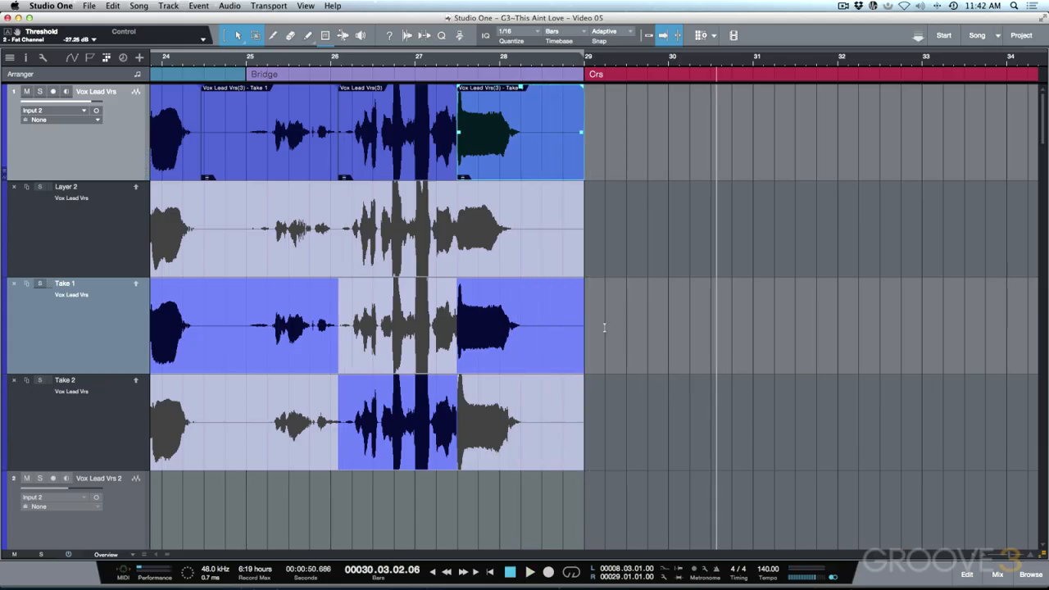
- Collapse the layers of the Vox Lead Vrs track to show the comped verse above the other vocal tracks
scroll(595, 319, "left", 2)
scroll(594, 319, "left", 2)
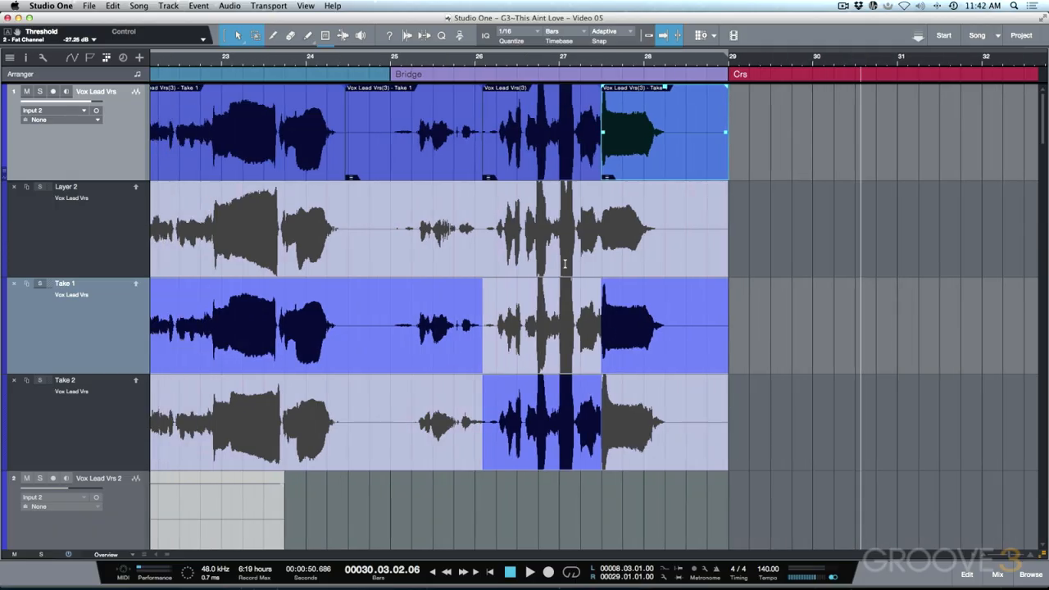
left_click(110, 164)
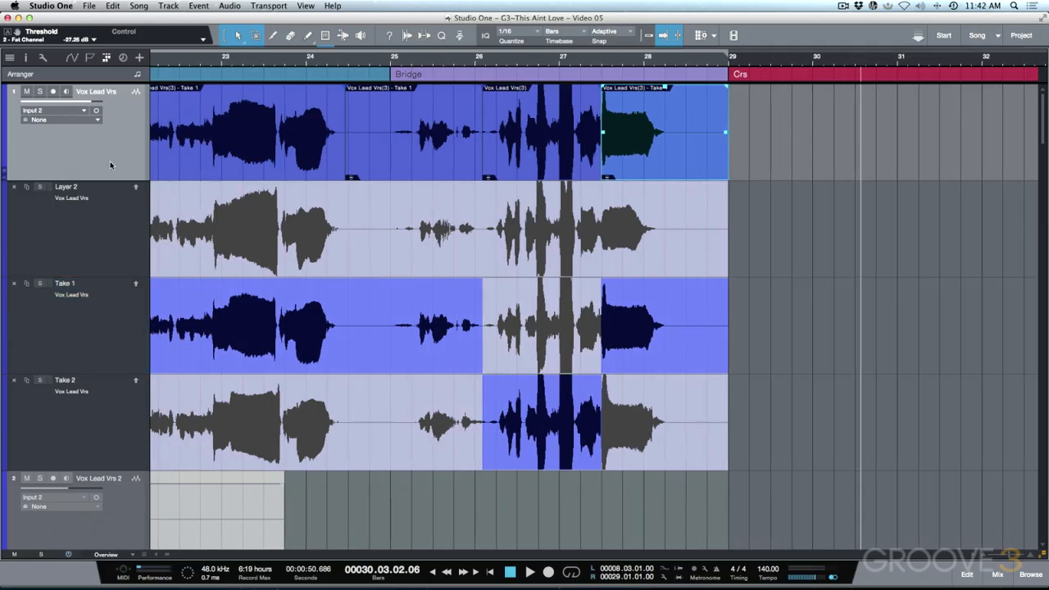
key("l")
key("w")
key("w")
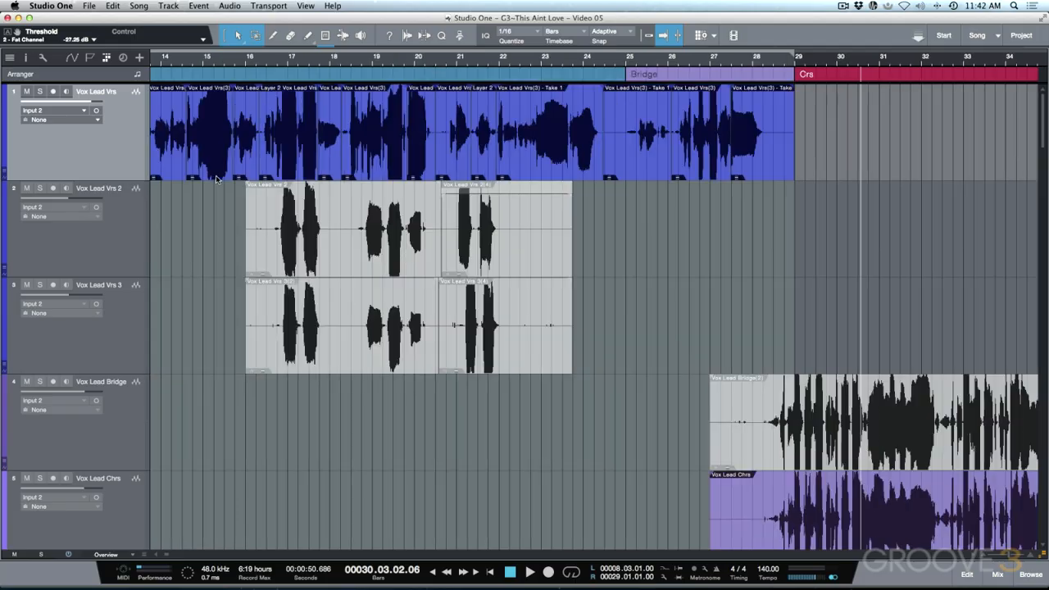
- Play the comped verse on Vox Lead Vrs from 8.03.01 to about bar 16 to review its phrases
left_click(219, 174)
scroll(266, 171, "down", 3)
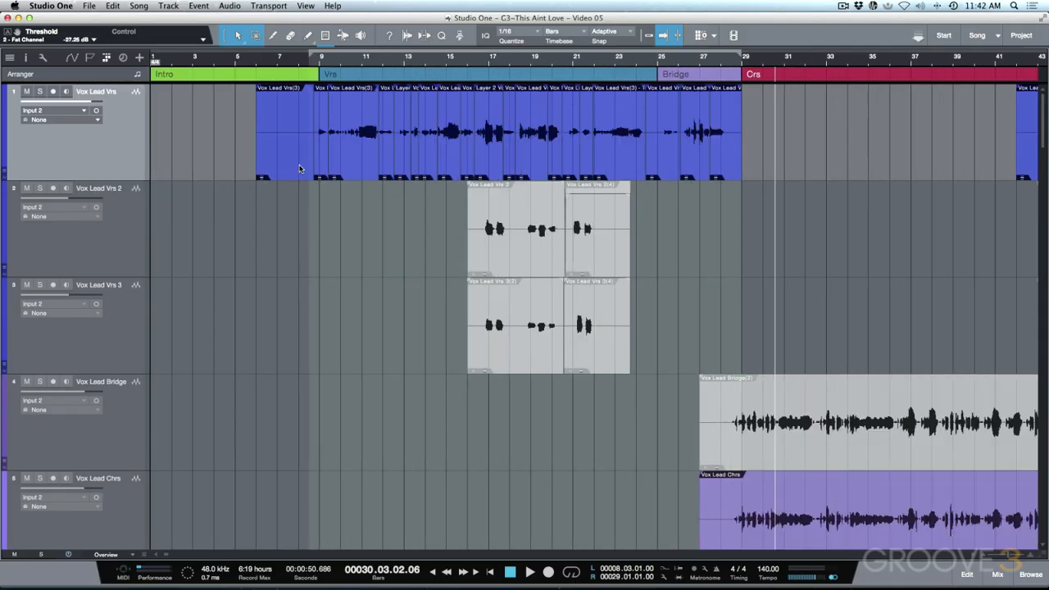
scroll(314, 128, "right", 3)
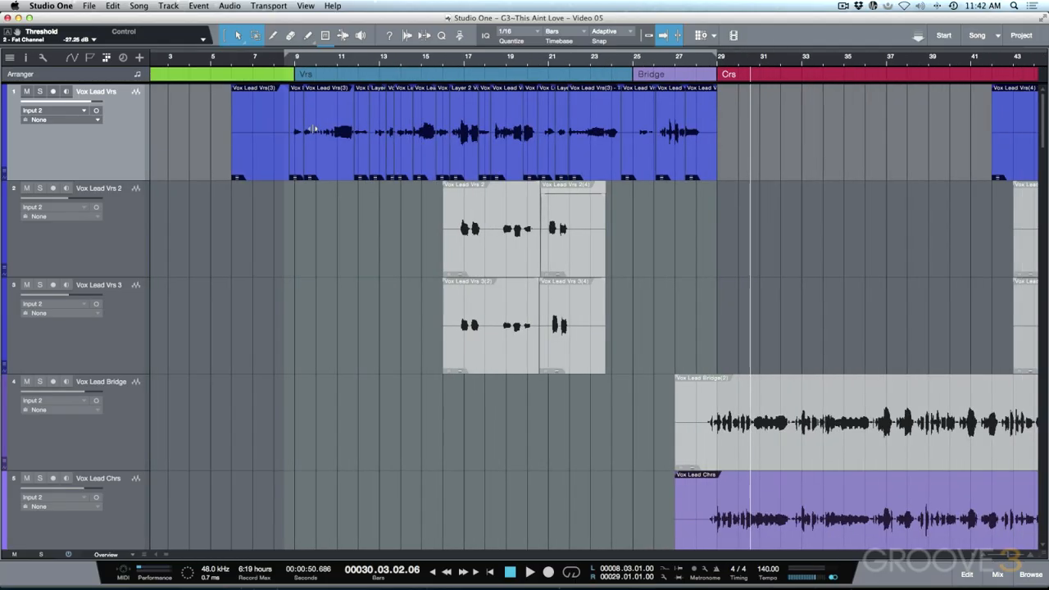
scroll(314, 129, "left", 1)
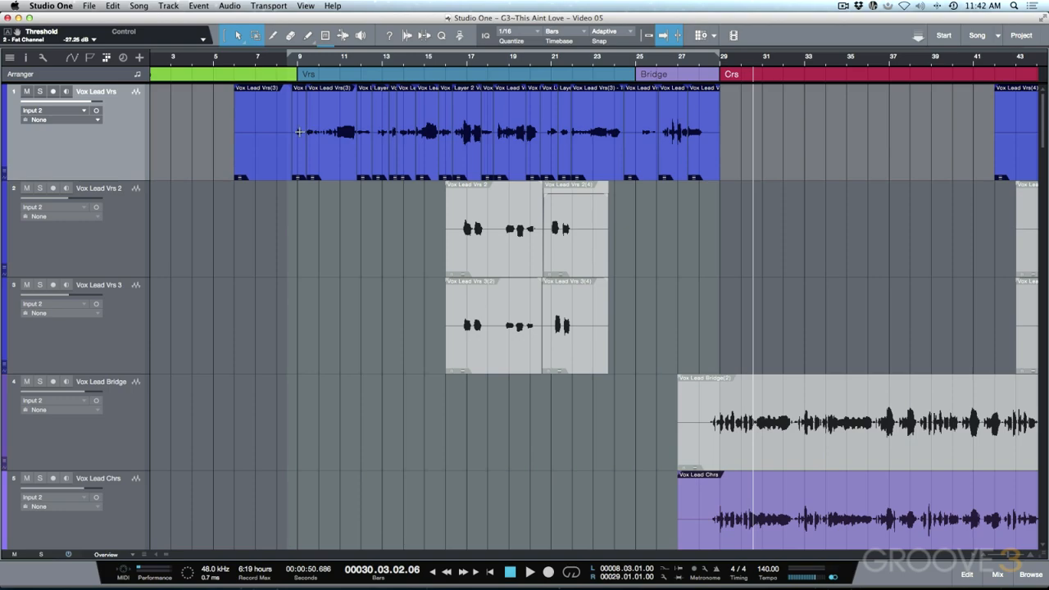
key("space")
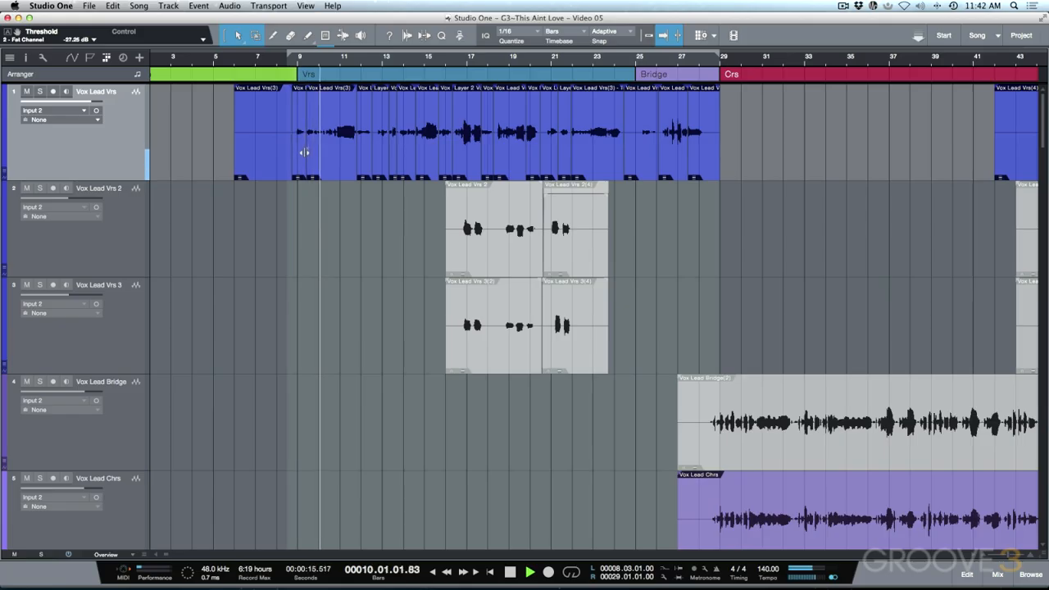
scroll(304, 152, "right", 2)
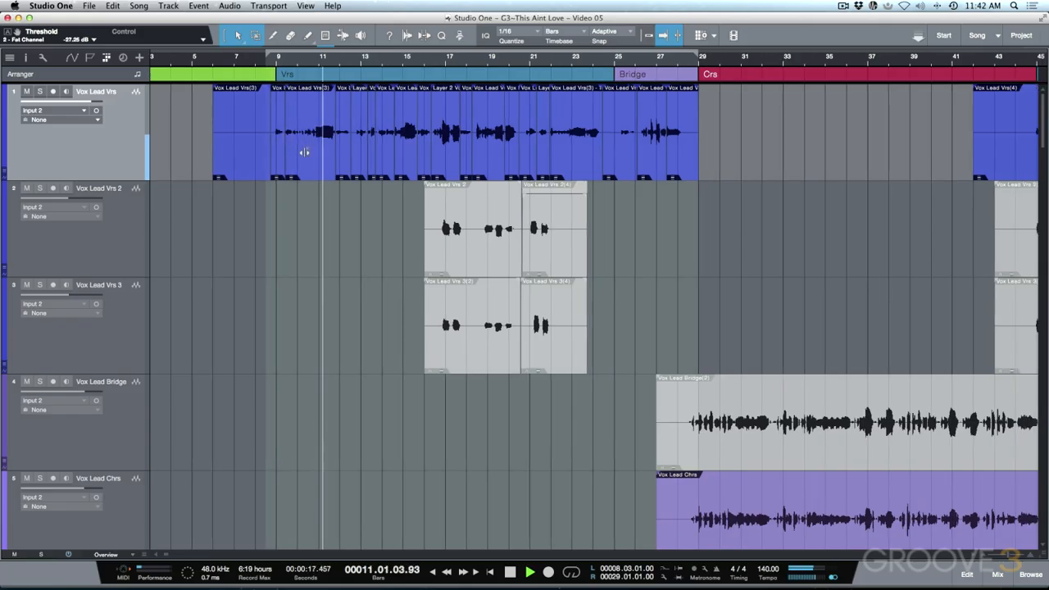
scroll(304, 153, "right", 1)
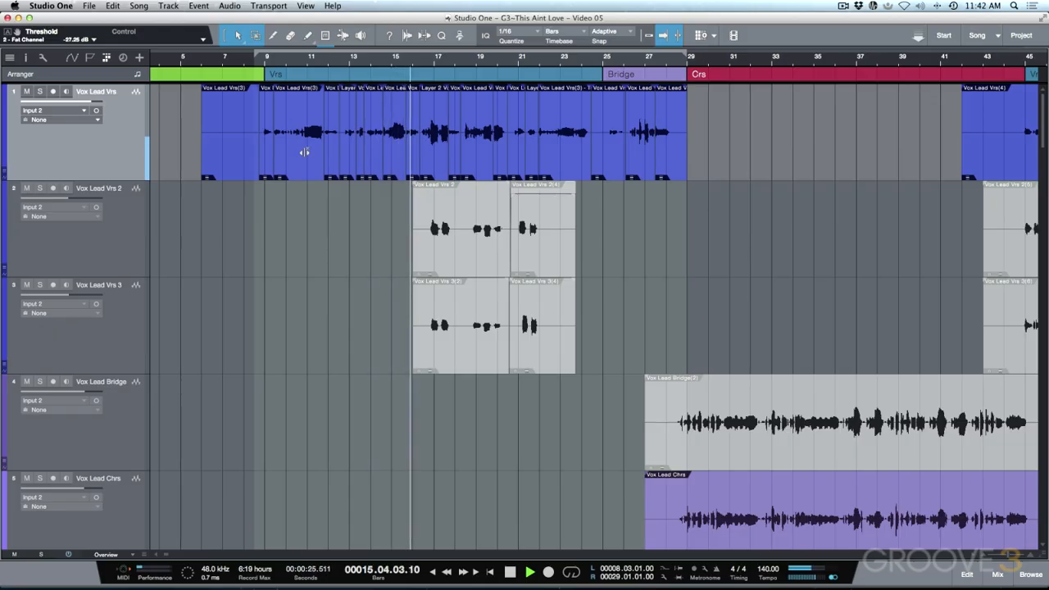
key("space")
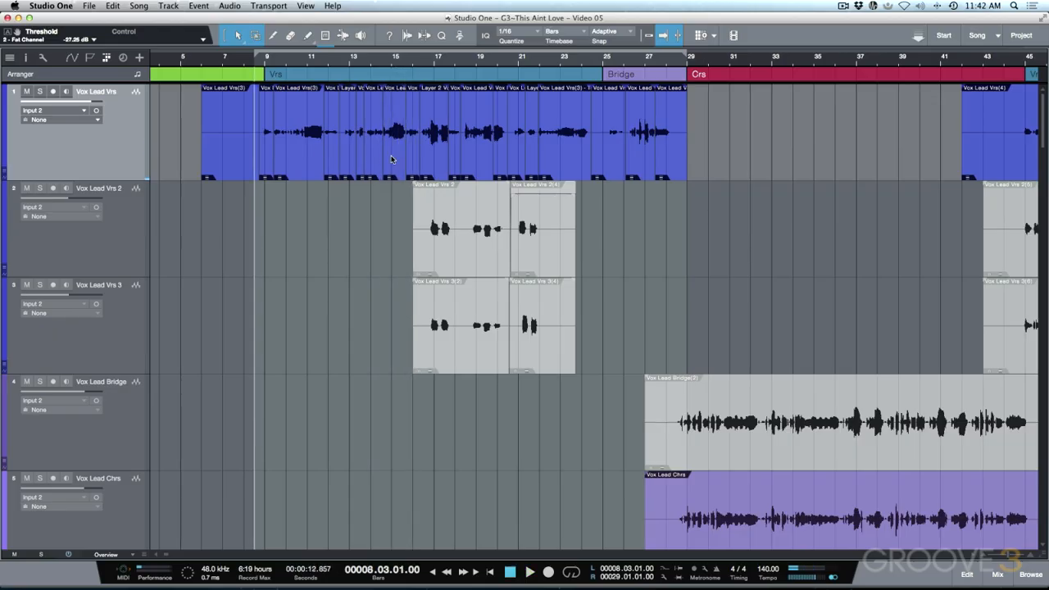
- Expand the Vox Lead Vrs layers, comp the phrase from about 14.03.02 to 15.03.04 from Layer 2, and audition it
left_click(392, 159)
key("shift+l")
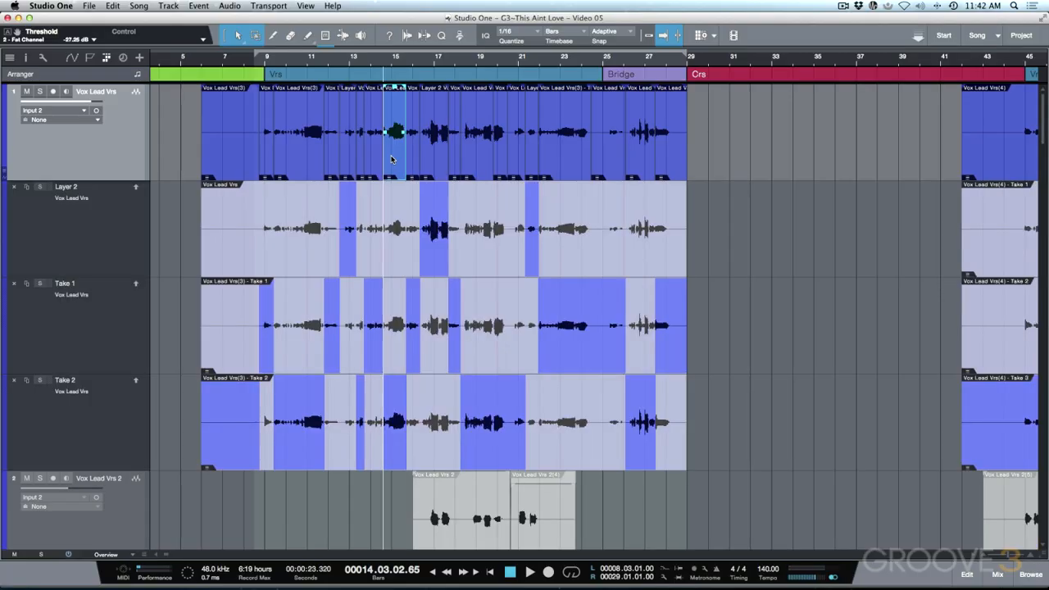
key("e")
key("e")
key("e")
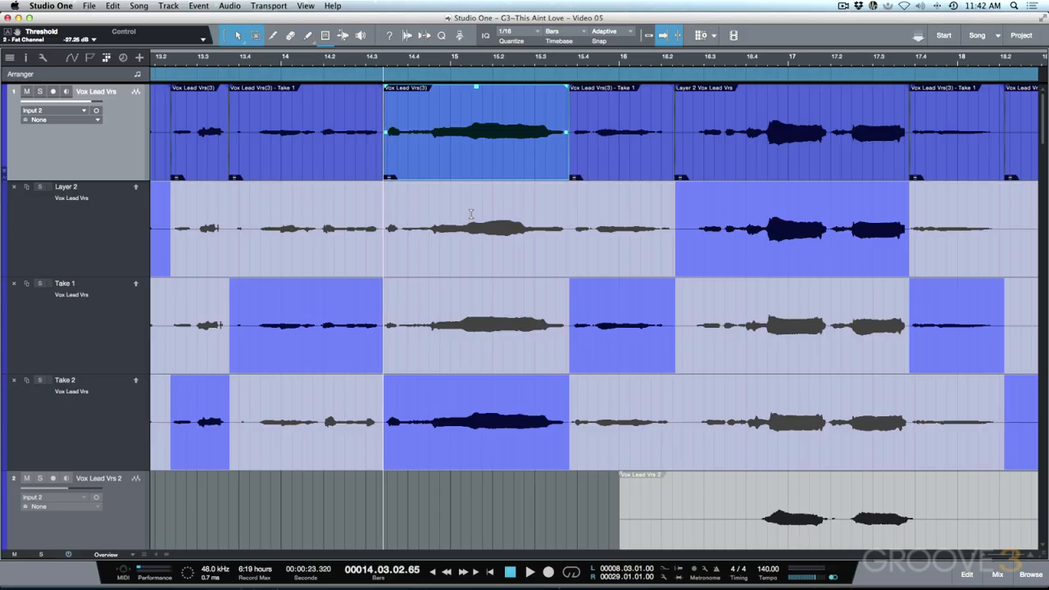
left_click(471, 214)
key("space")
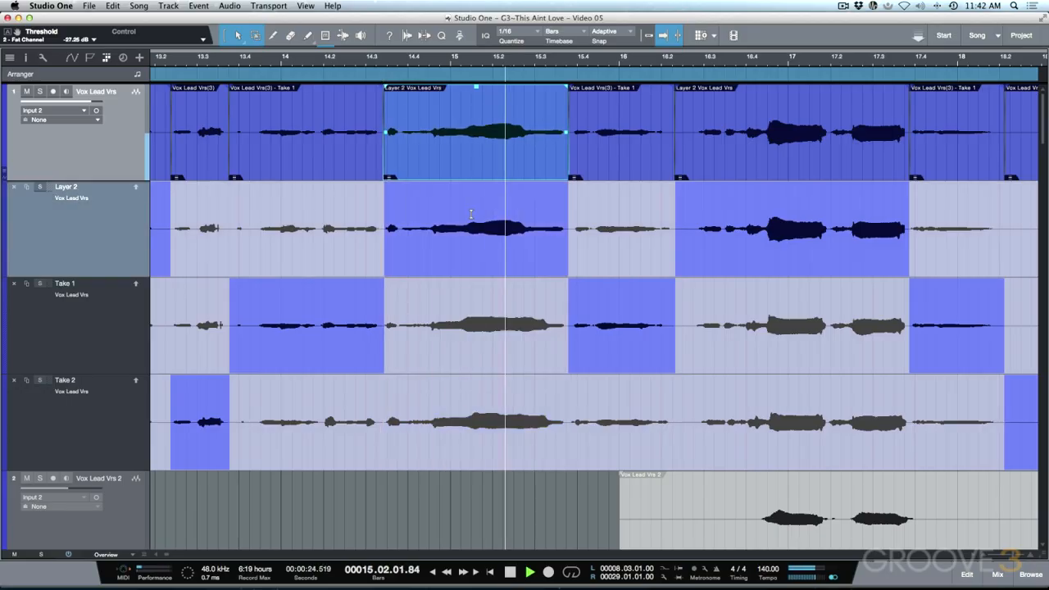
key("space")
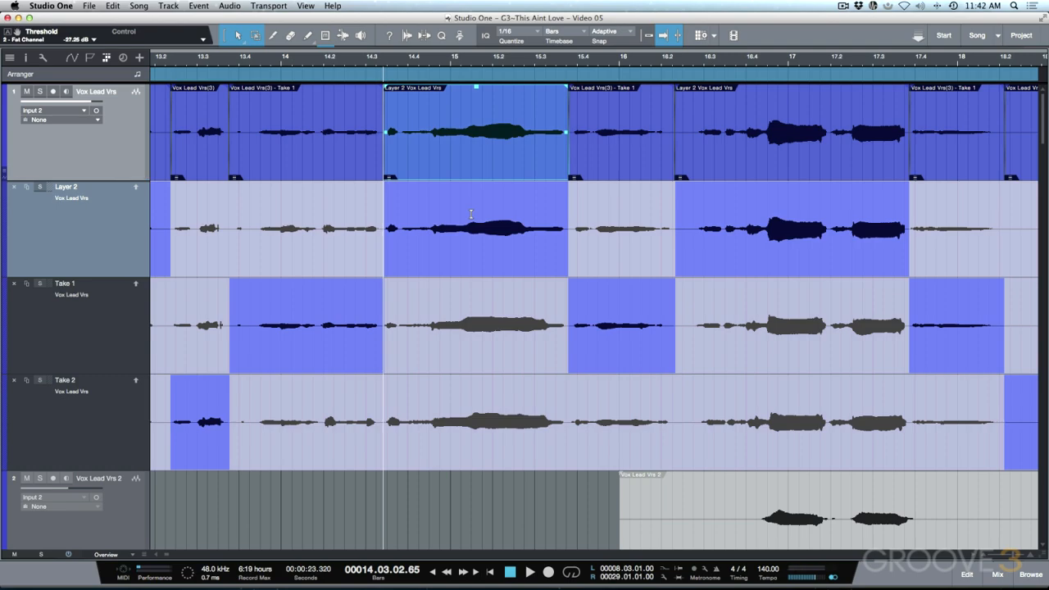
- Play the comp from about 13.03.04 across the replaced Layer 2 phrase and the short Take 1 phrase following it
key("alt+b")
key("space")
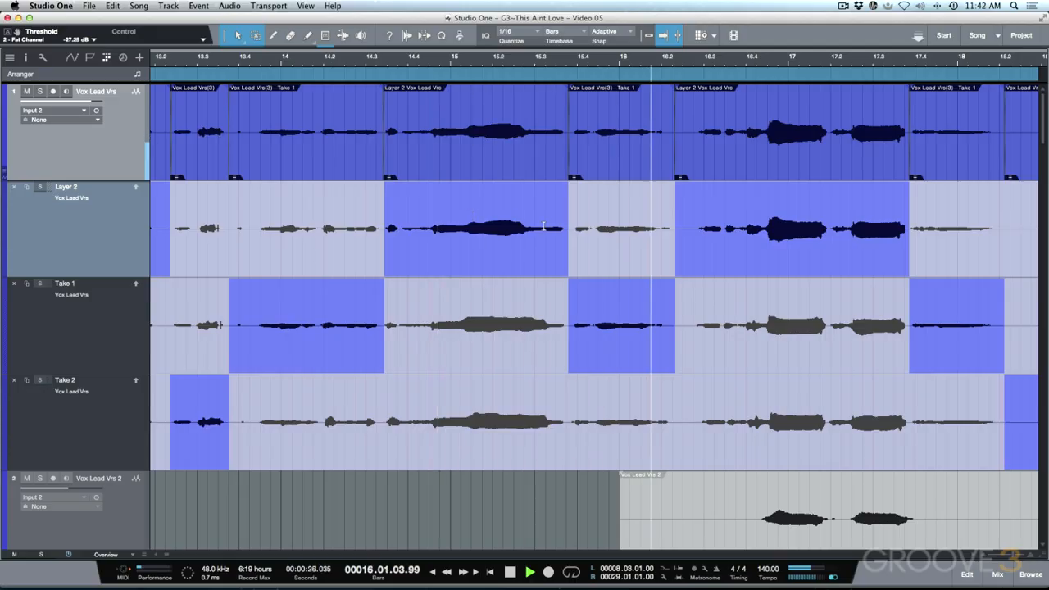
key("space")
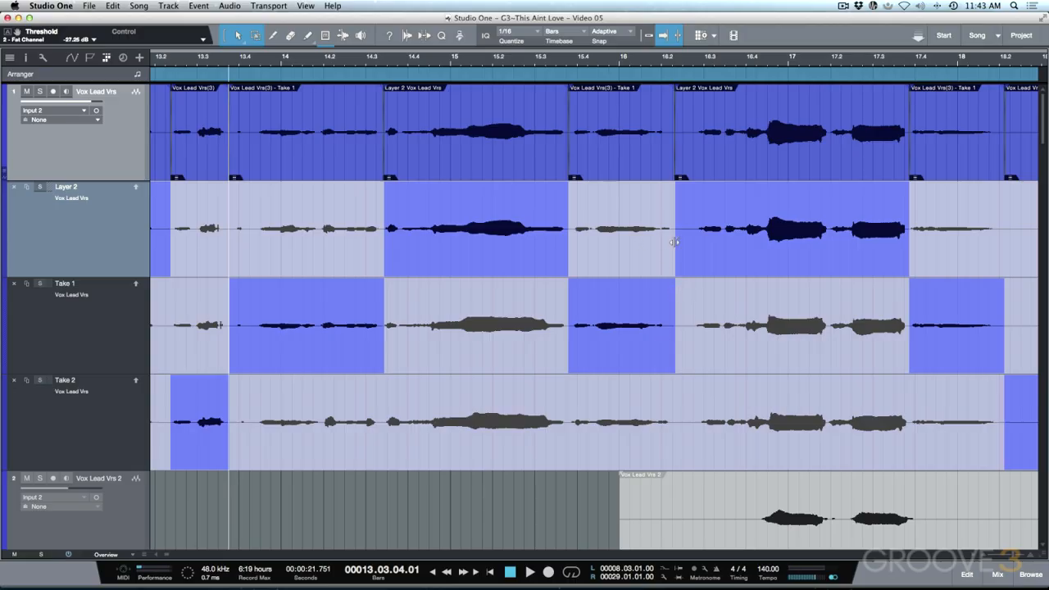
- Try extending the following Layer 2 selection back over the short Take 1 phrase to about 15.03.04, audition it, and undo the extension
left_click_drag(674, 242, 522, 239)
key("space")
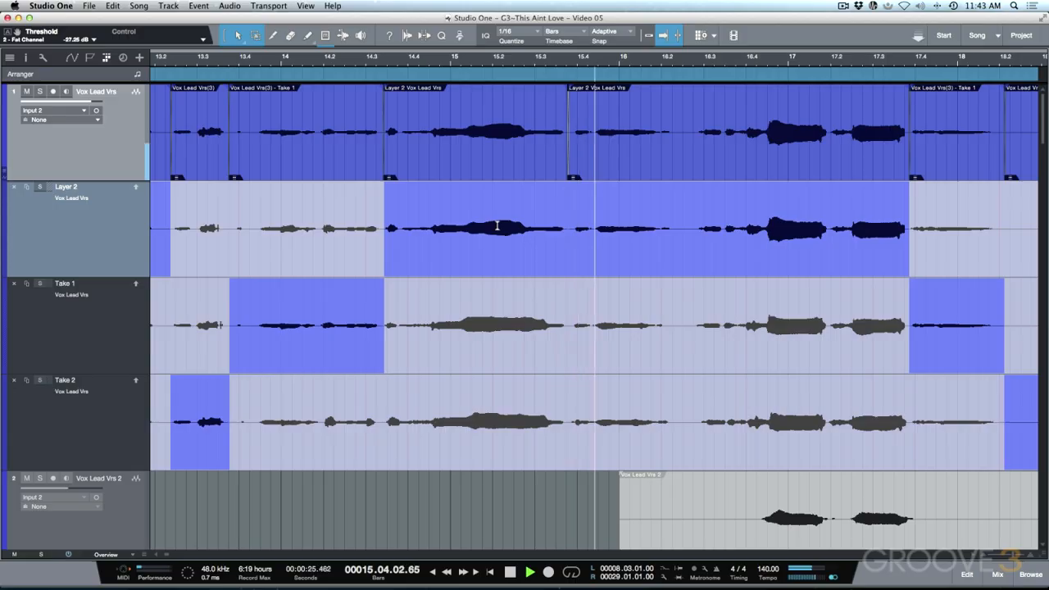
key("space")
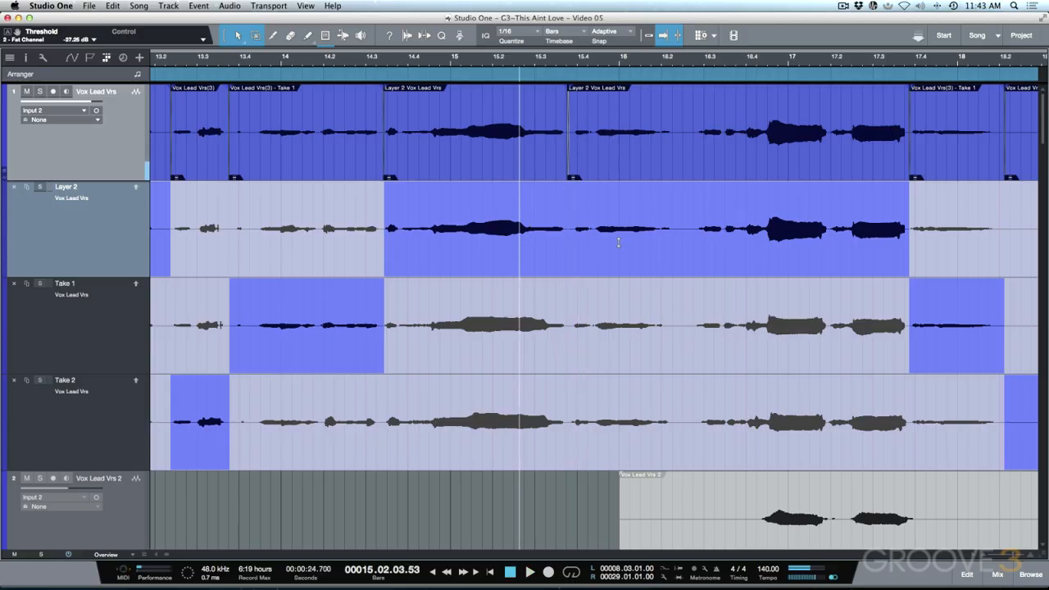
key("ctrl+z")
- Audition Take 2 for the short phrase from about 15.03.04 to 16.02.01 and comp that phrase from Layer 2
left_click(611, 413)
key("space")
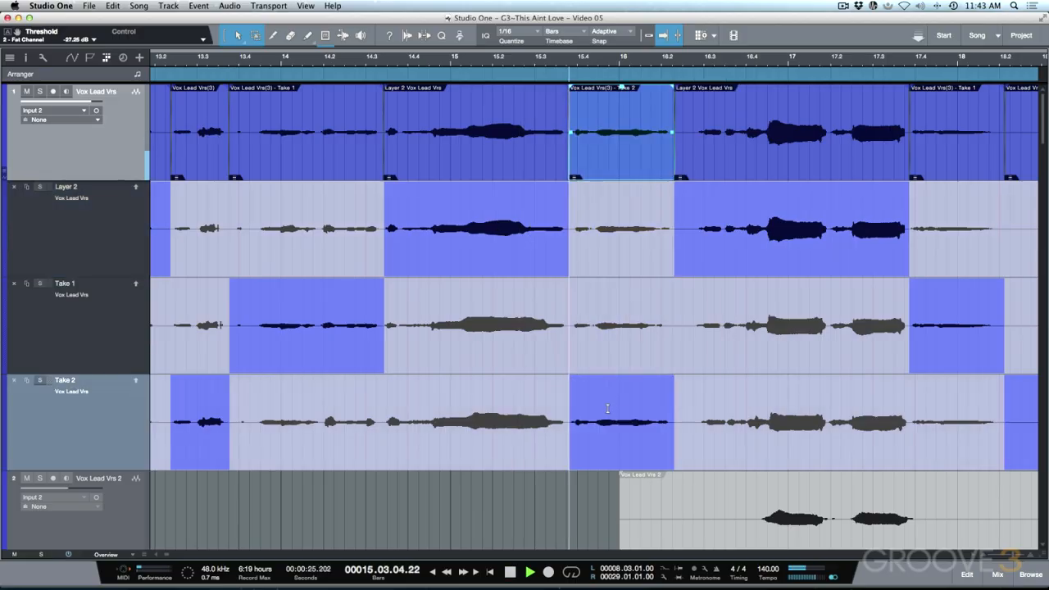
key("space")
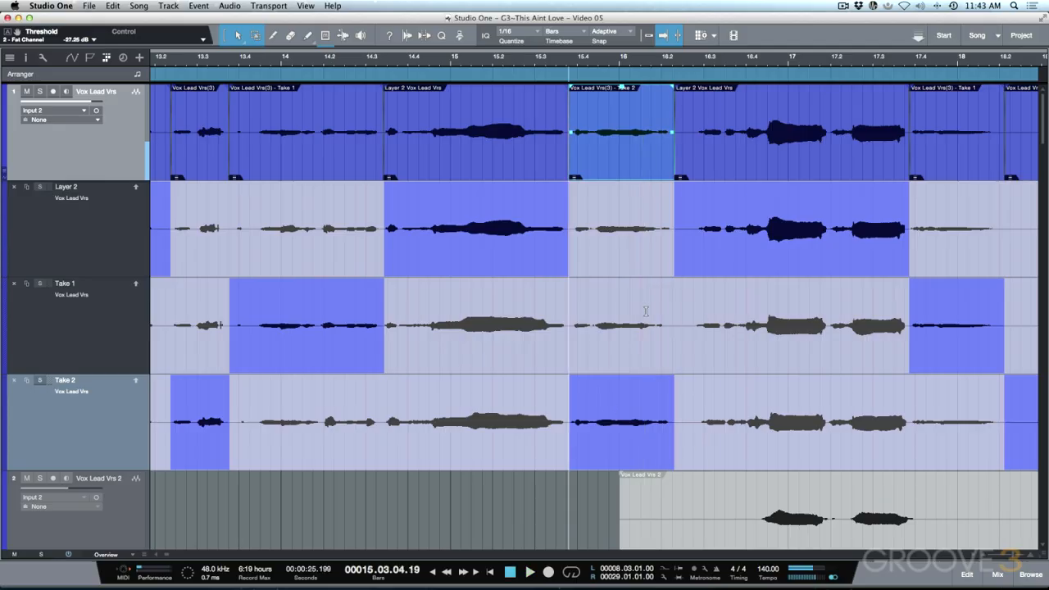
left_click(626, 271)
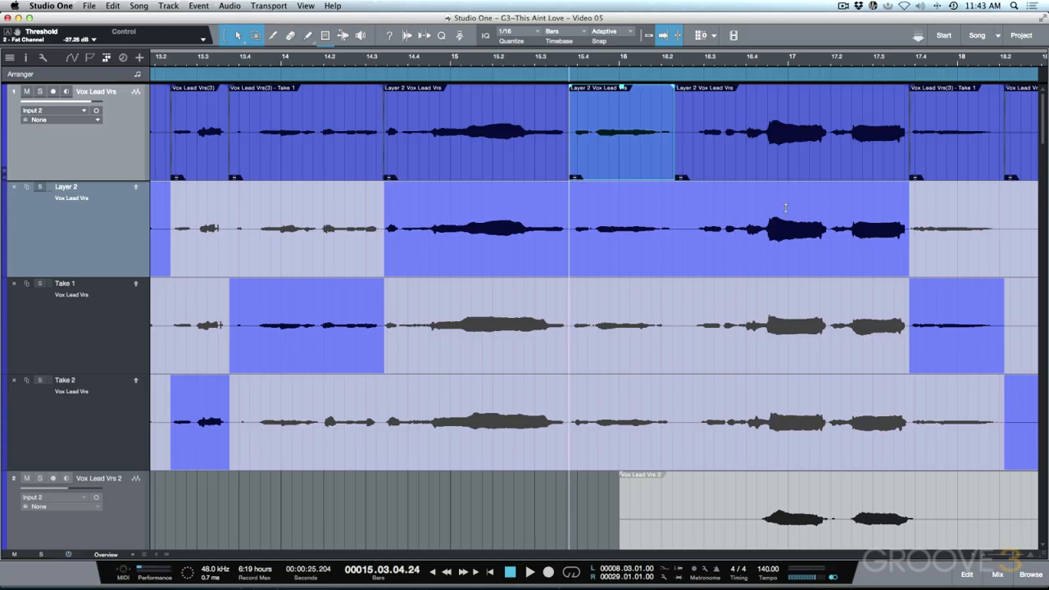
- Play the revised comp from about 14.04.01 through the rest of the verse to about bar 28
left_click(418, 230)
key("space")
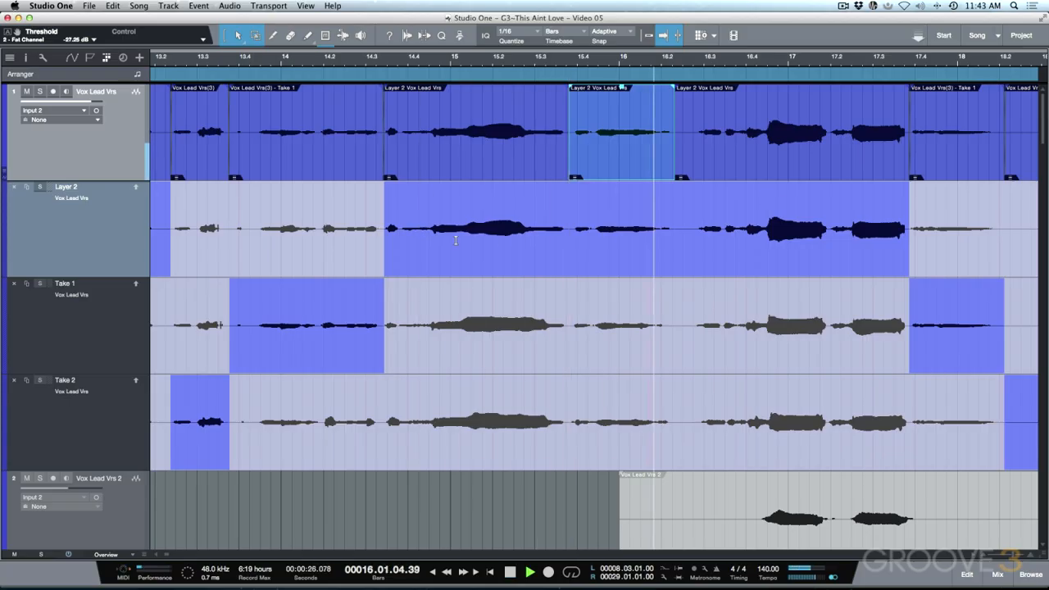
key("w")
key("w")
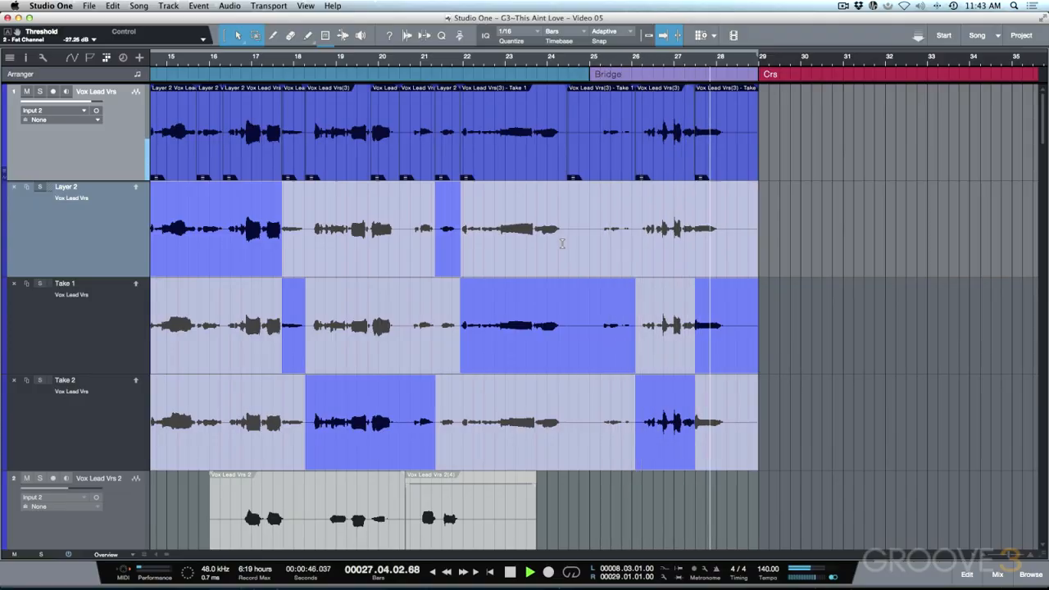
key("space")
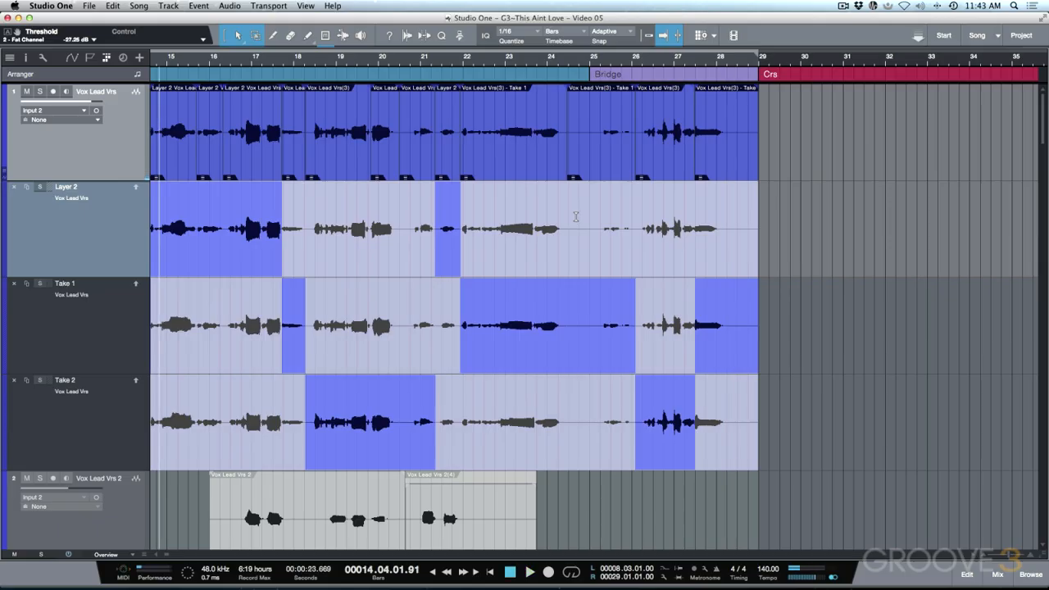
- Collapse the Vox Lead Vrs layers and show the uncomped Vrs 2 vocal next to the finished first verse
key("l")
scroll(545, 220, "left", 1)
key("w")
key("w")
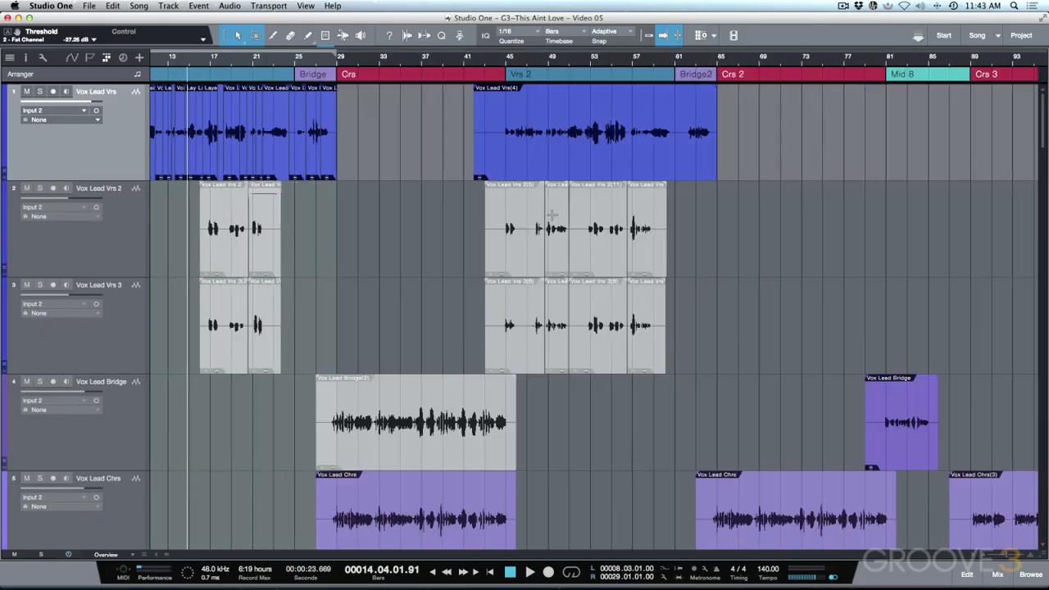
scroll(465, 210, "left", 3)
scroll(589, 156, "right", 4)
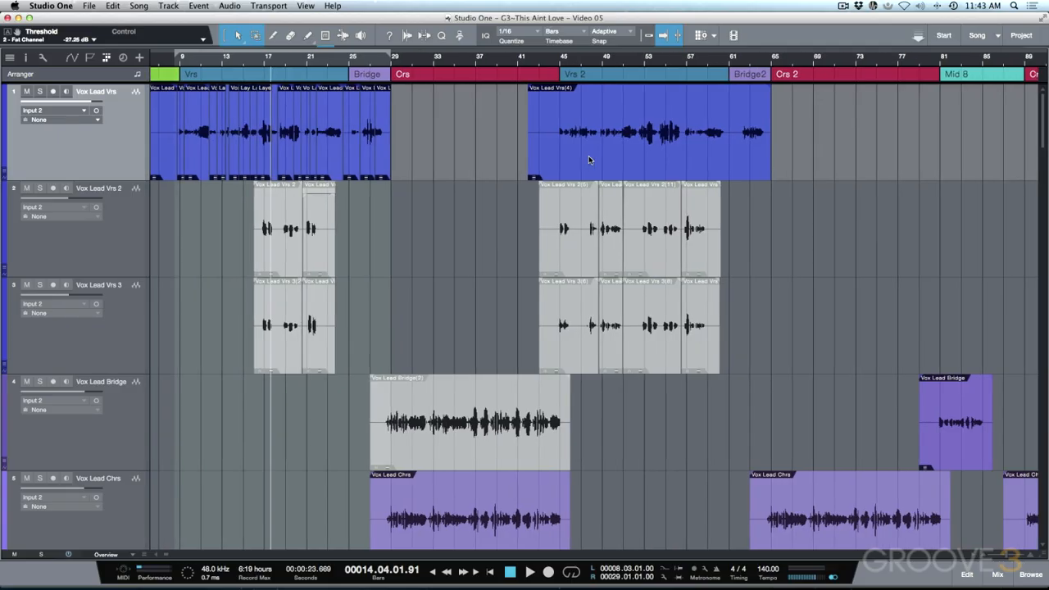